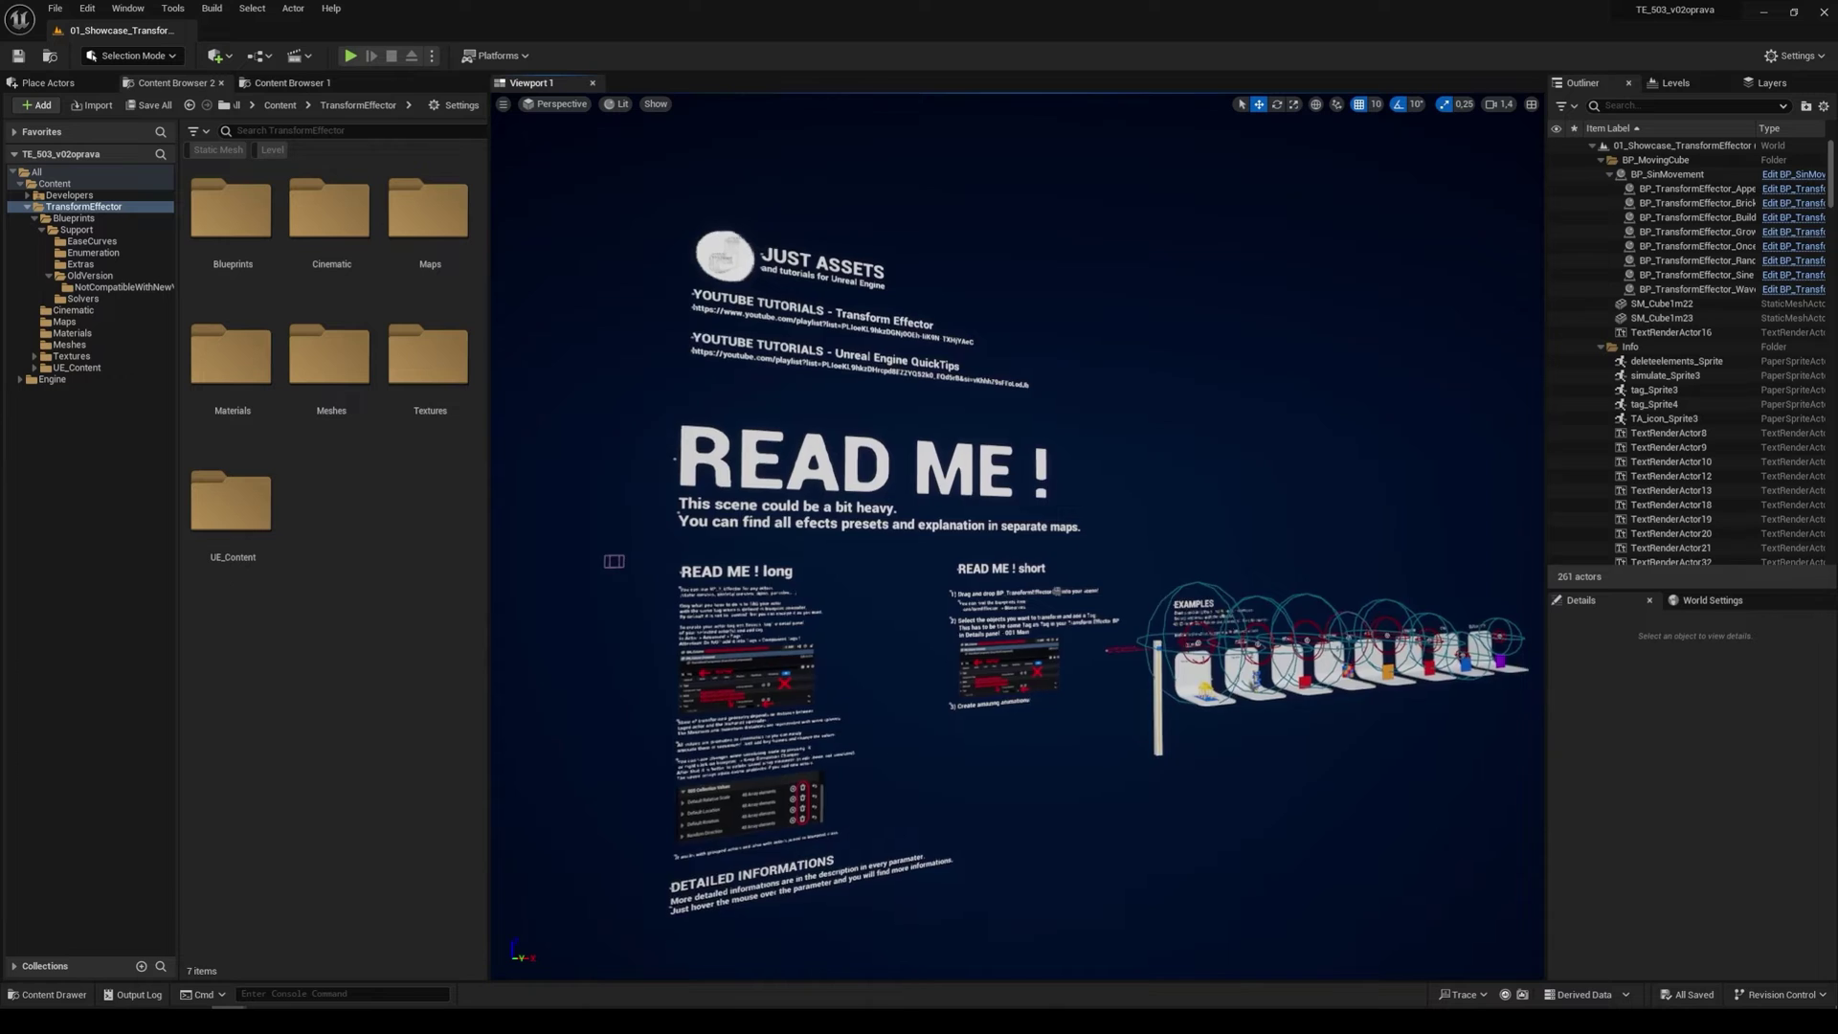
- Open the Maps folder of the TransformEffector content to show its example levels
scroll(1018, 536, "up", 3)
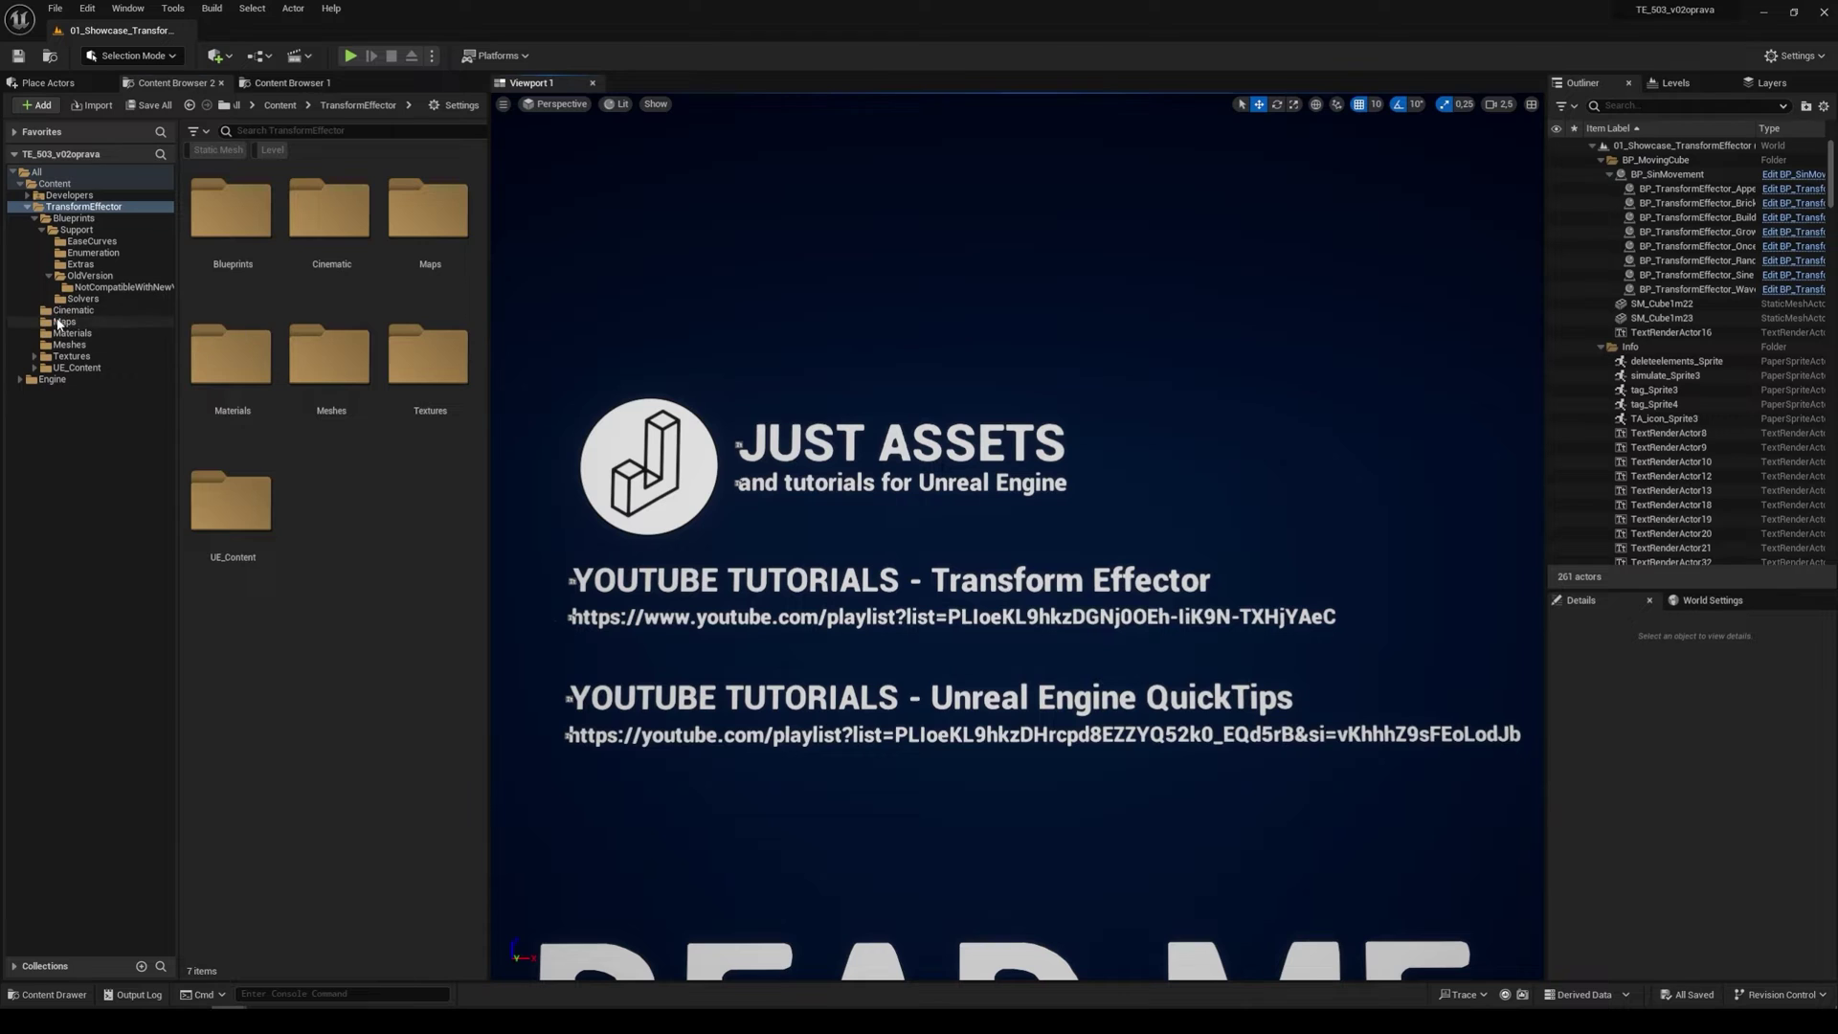
left_click(60, 323)
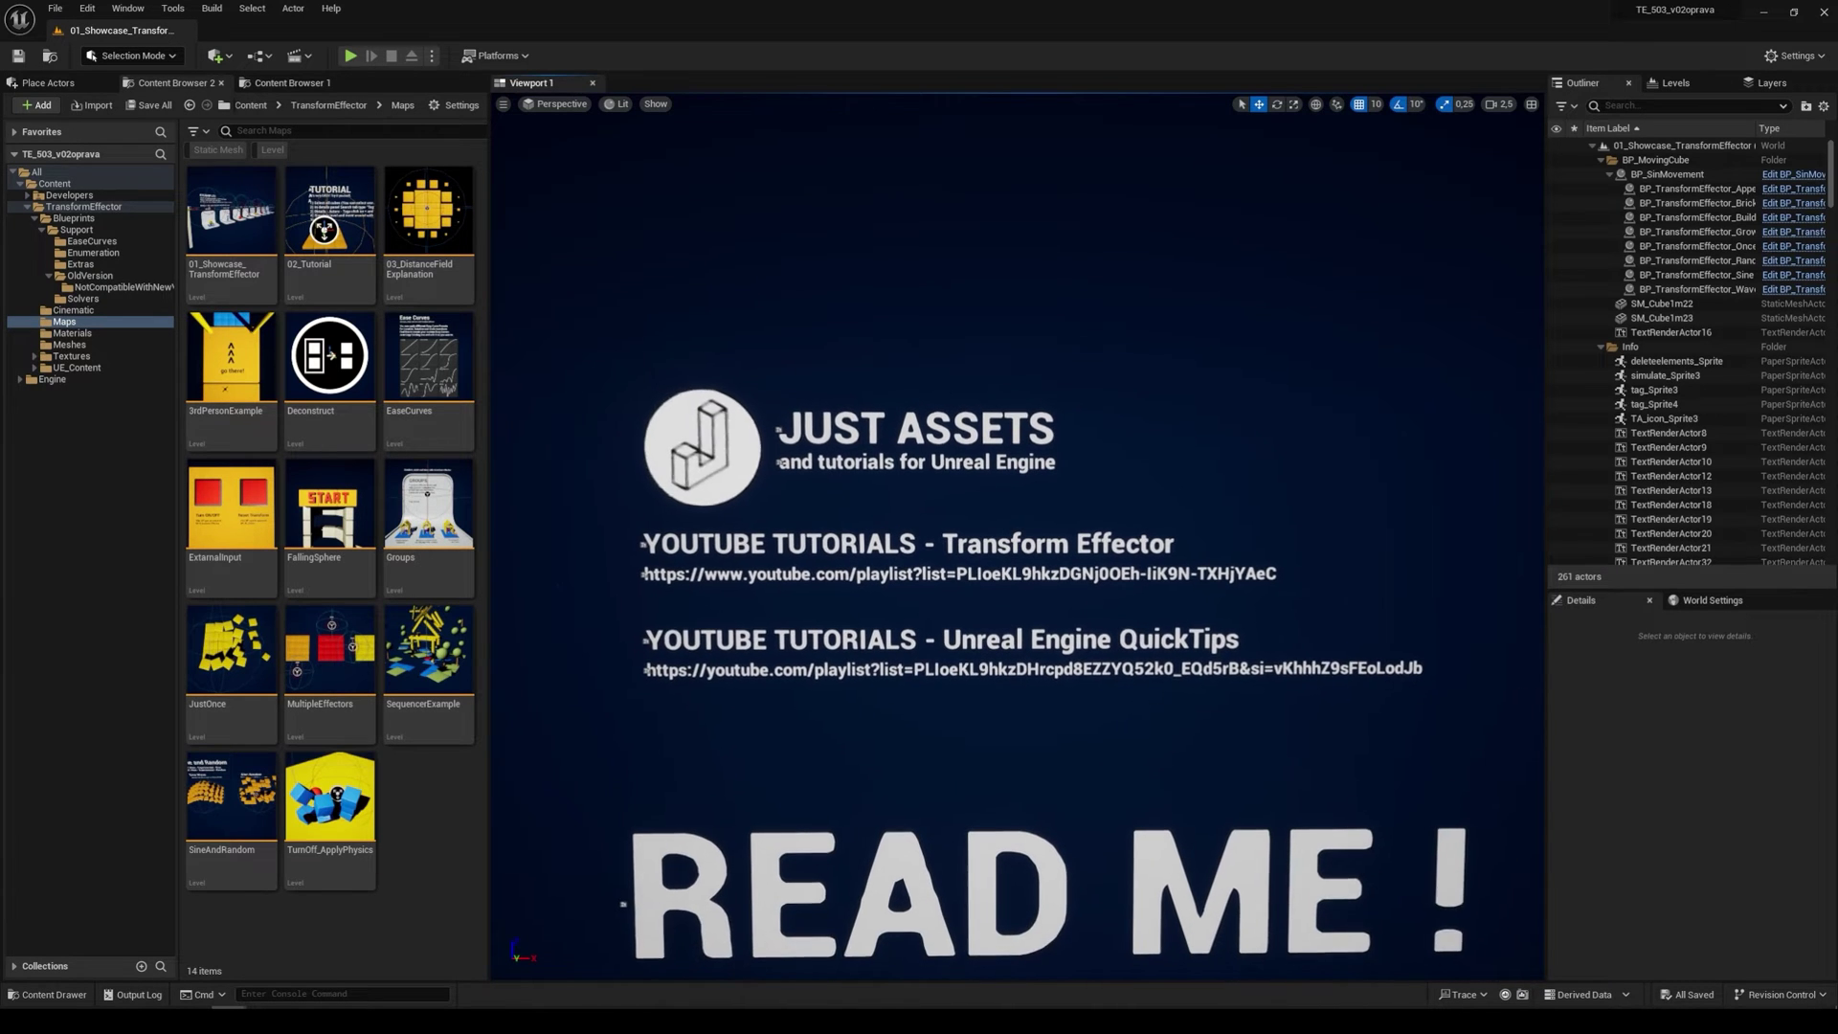
- Simulate the showcase level and enable ON/OFF on the blue BP_SinMovement cube to start the sine movement
right_click_drag(1017, 536, 1225, 632)
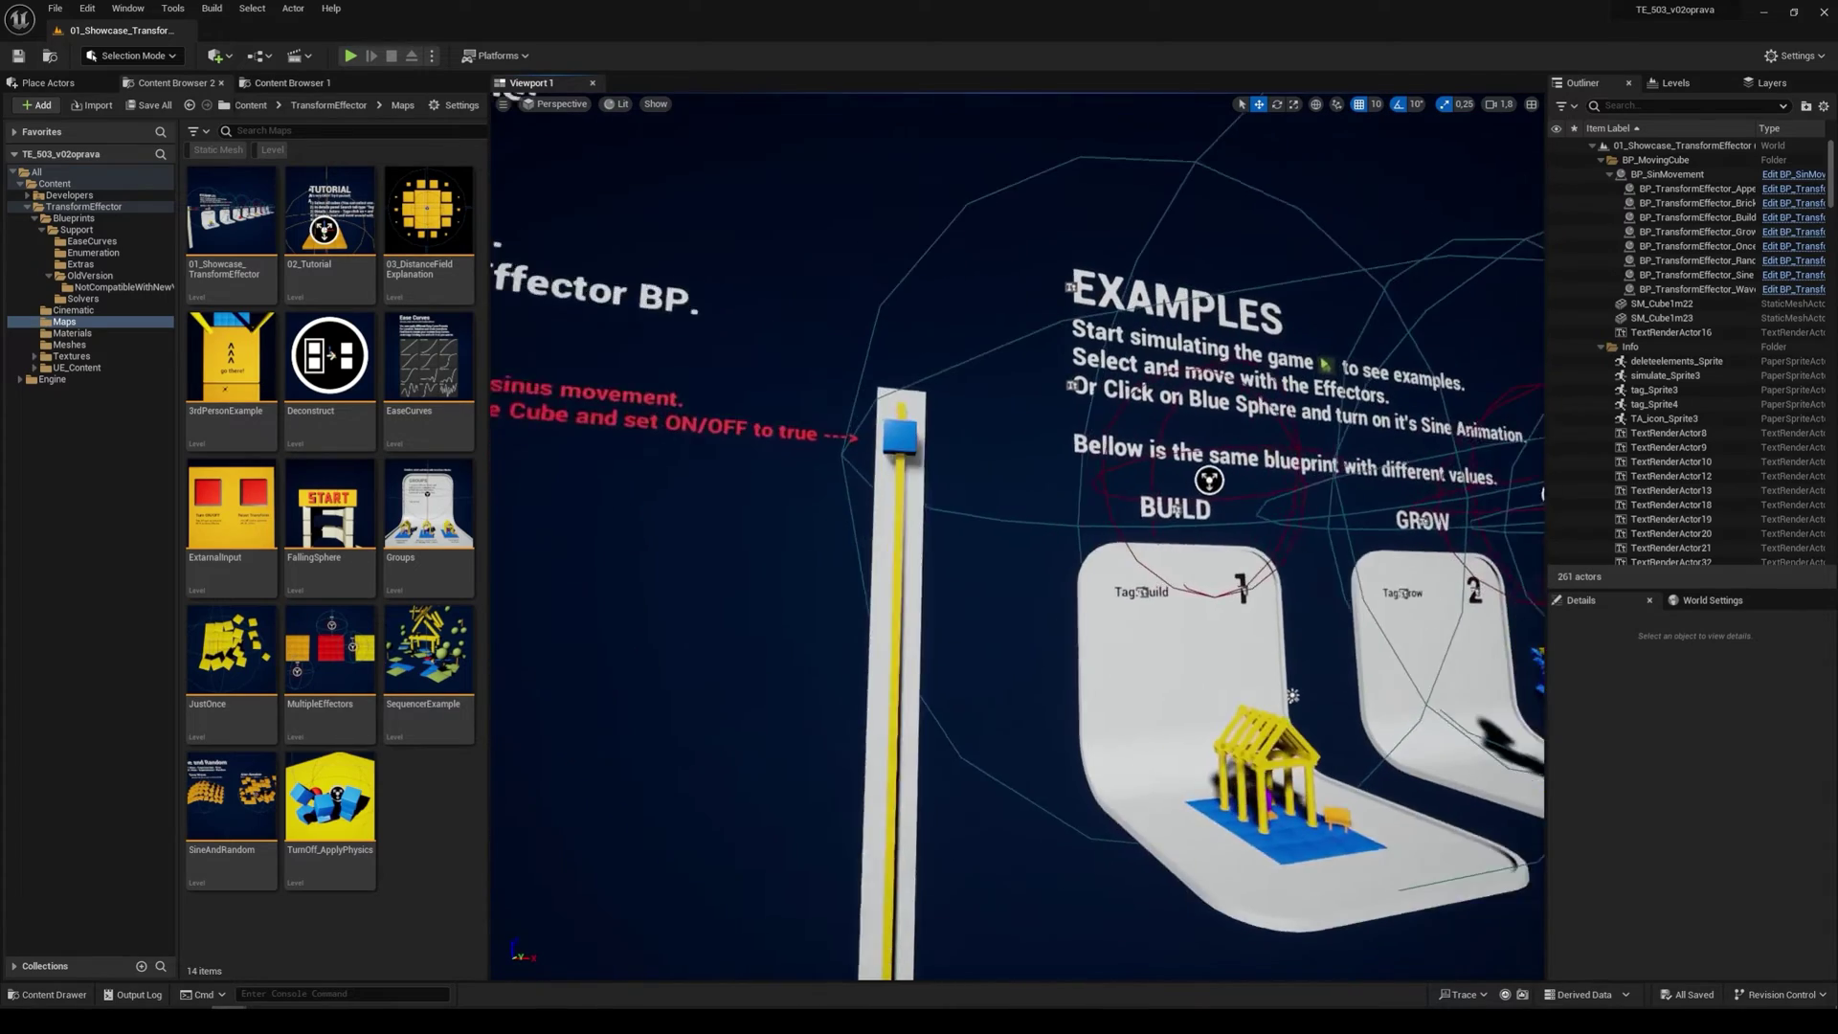
left_click(432, 55)
left_click(498, 182)
right_click_drag(947, 505, 713, 506)
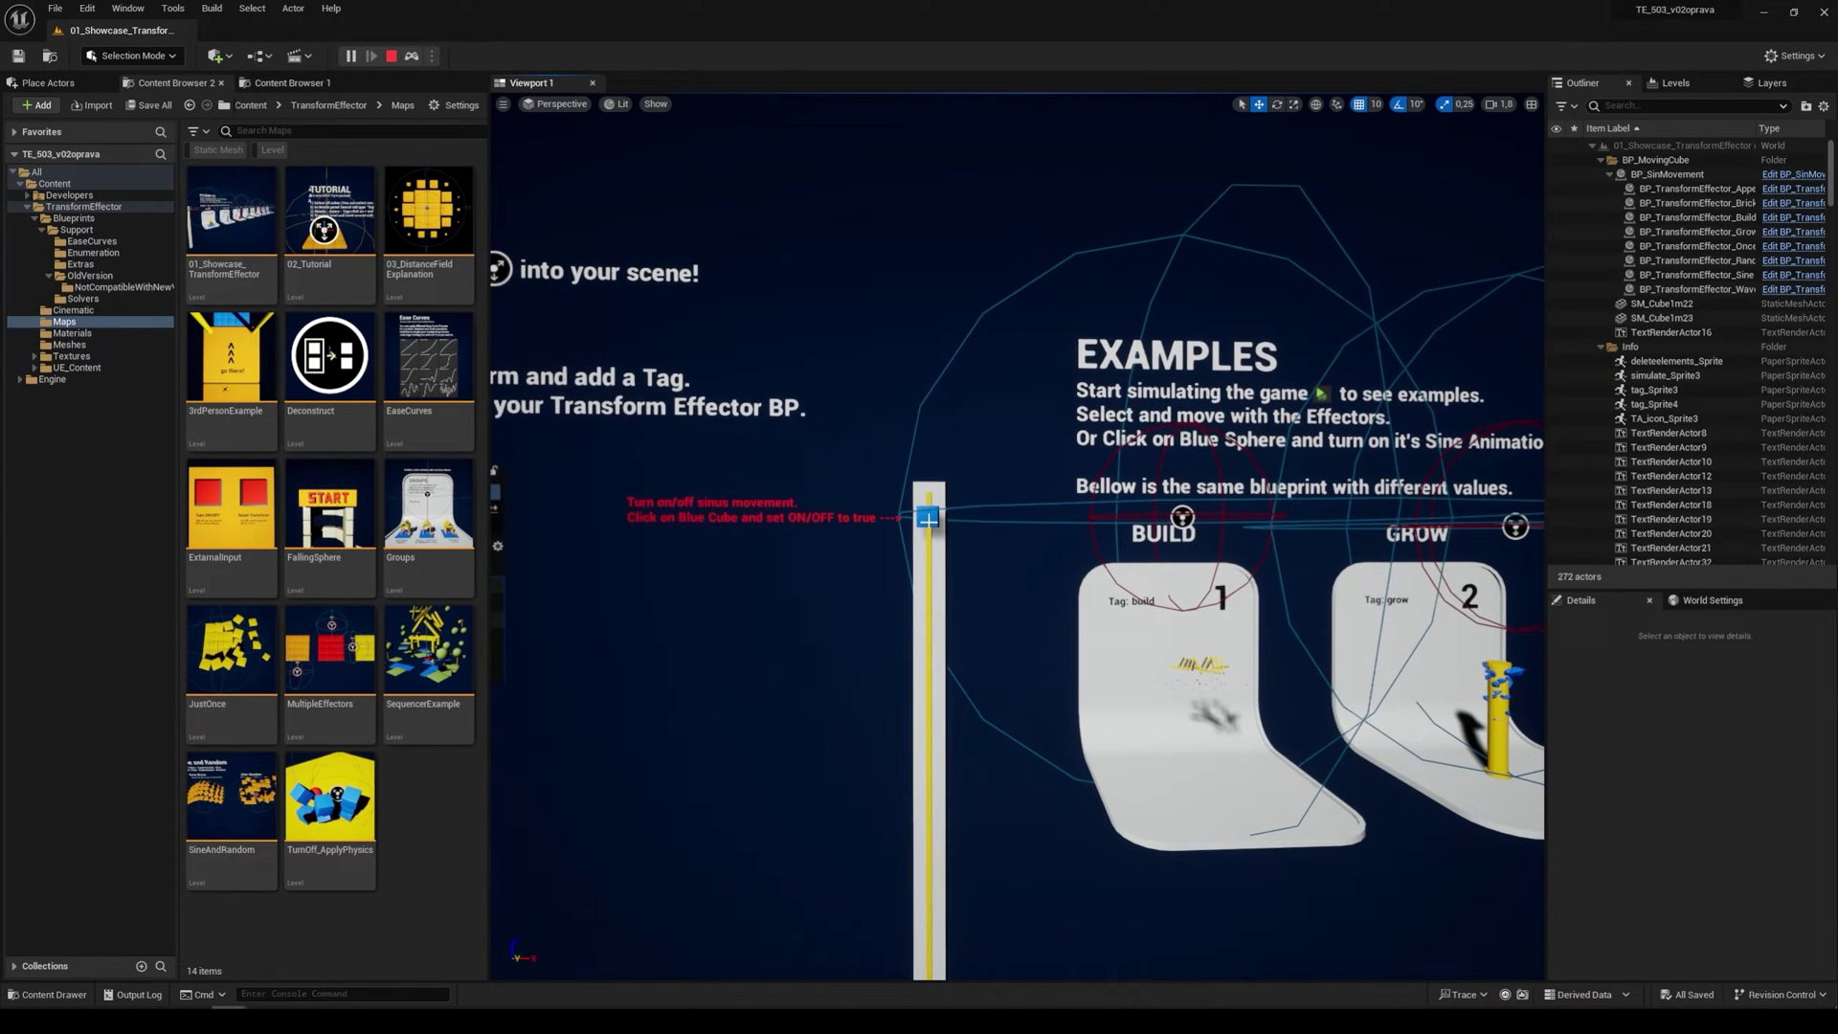
left_click(928, 518)
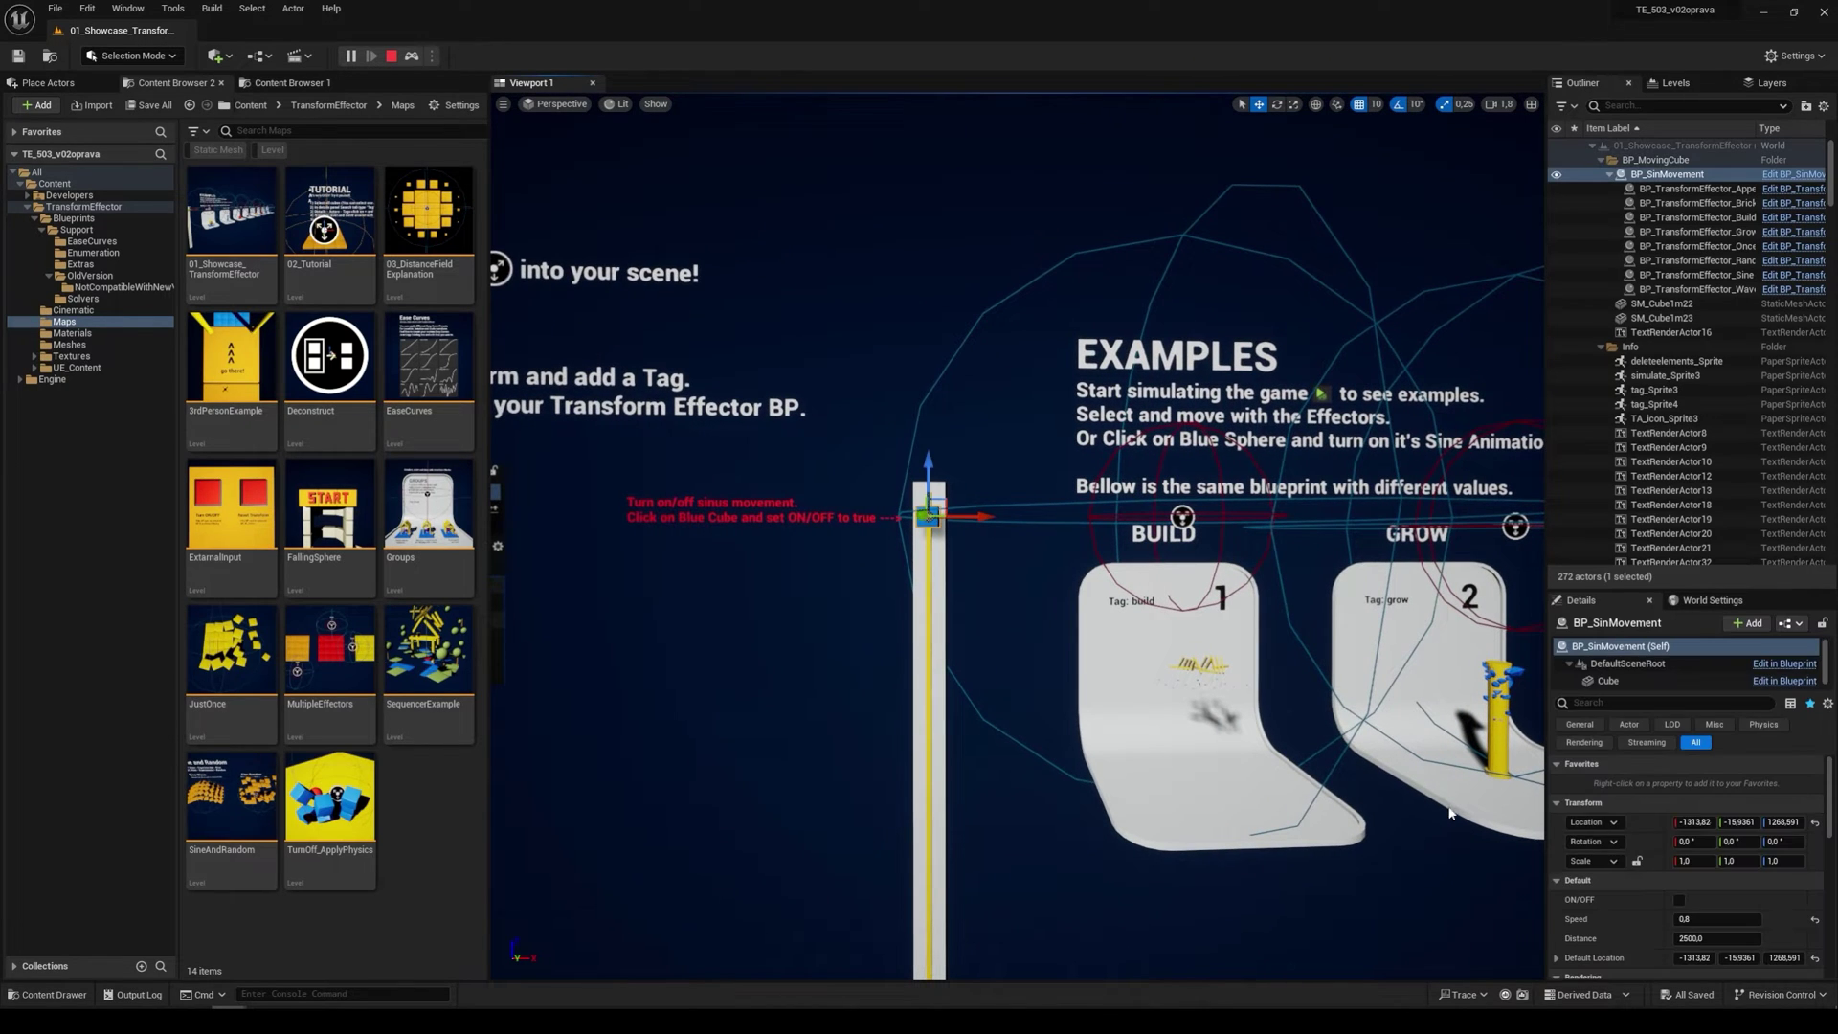
left_click(1680, 901)
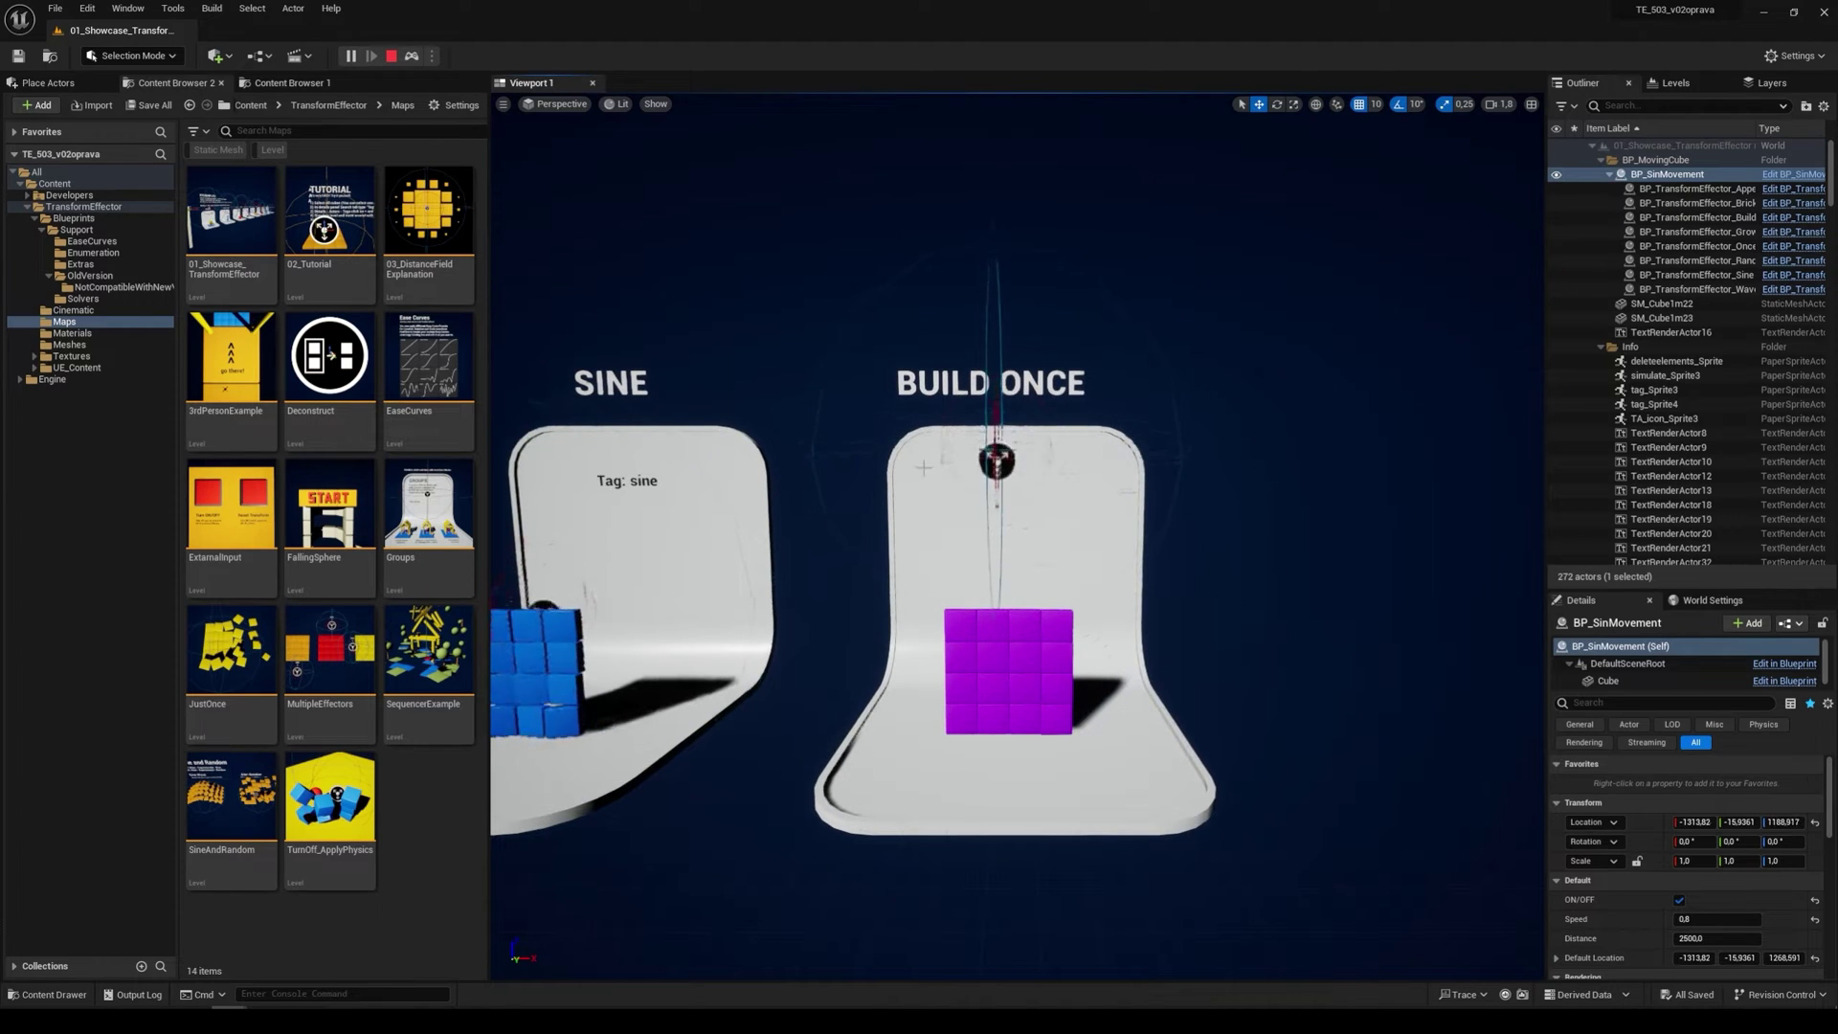
- Restart the simulation, move the BUILD ONCE effector over its stage to test it, and stop simulating
left_click(413, 56)
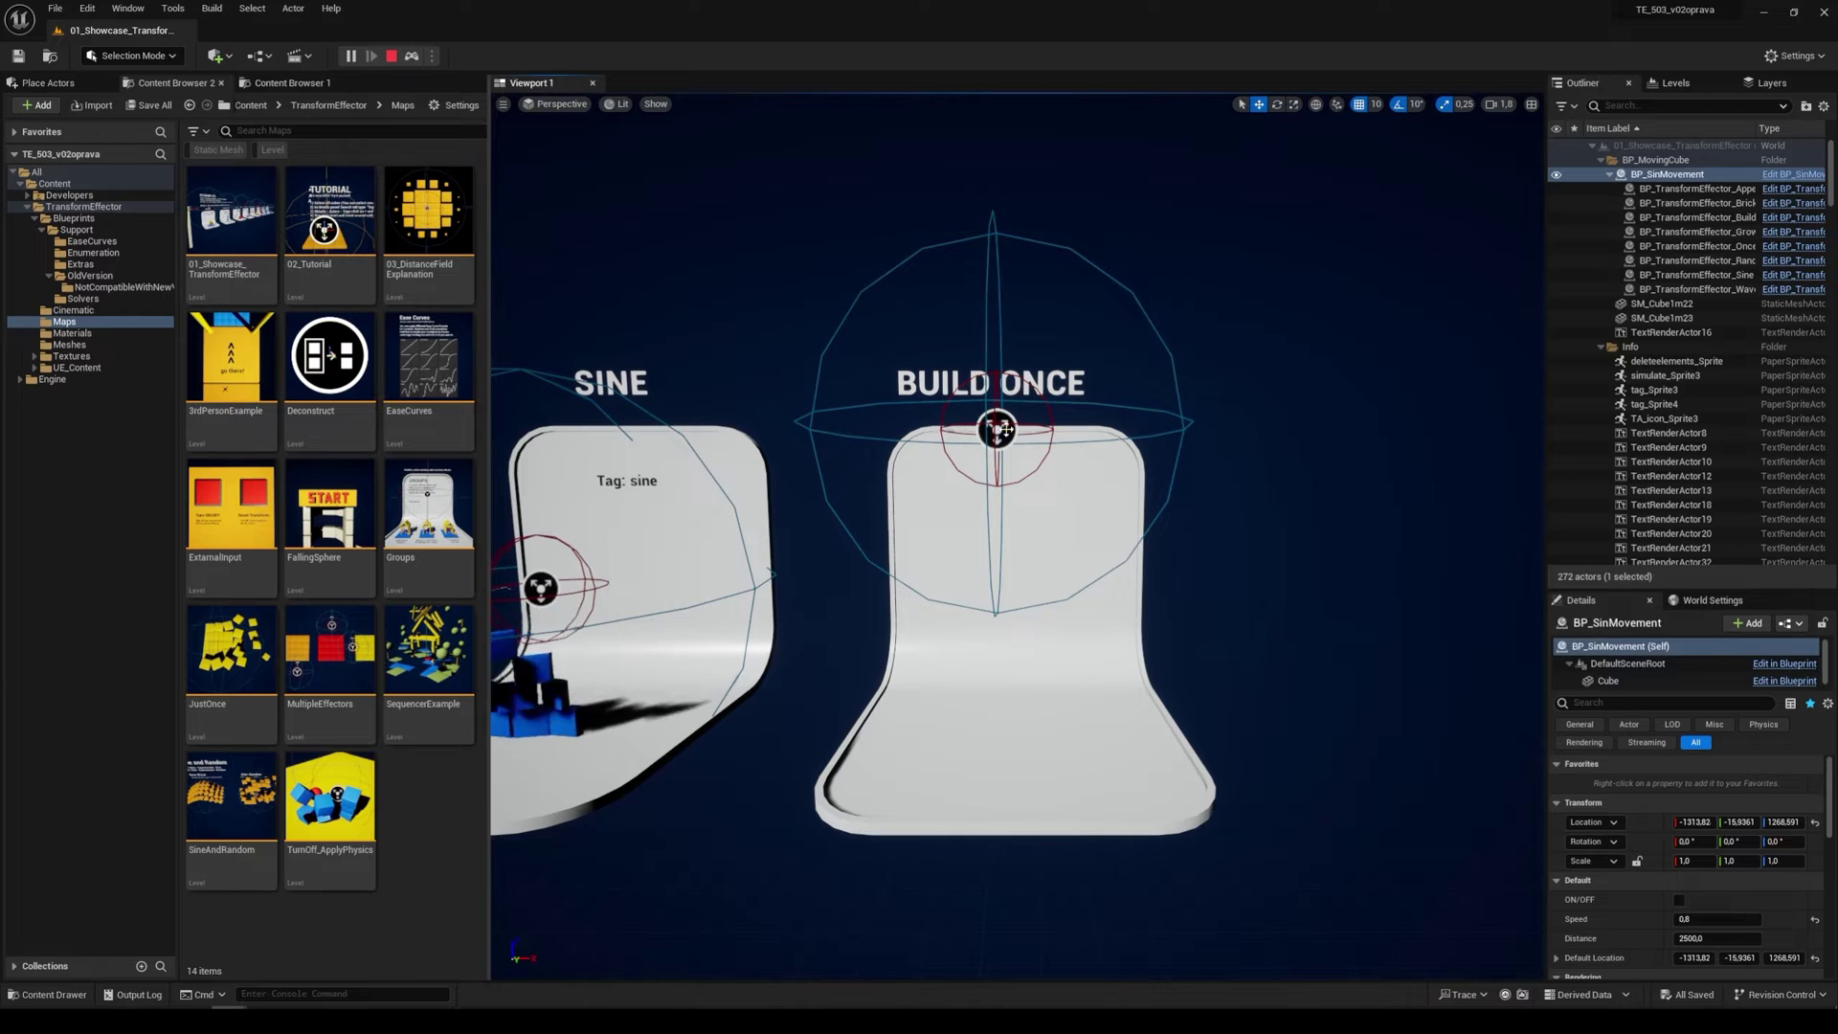
left_click(1000, 431)
left_click_drag(1034, 414, 1071, 482)
left_click(391, 56)
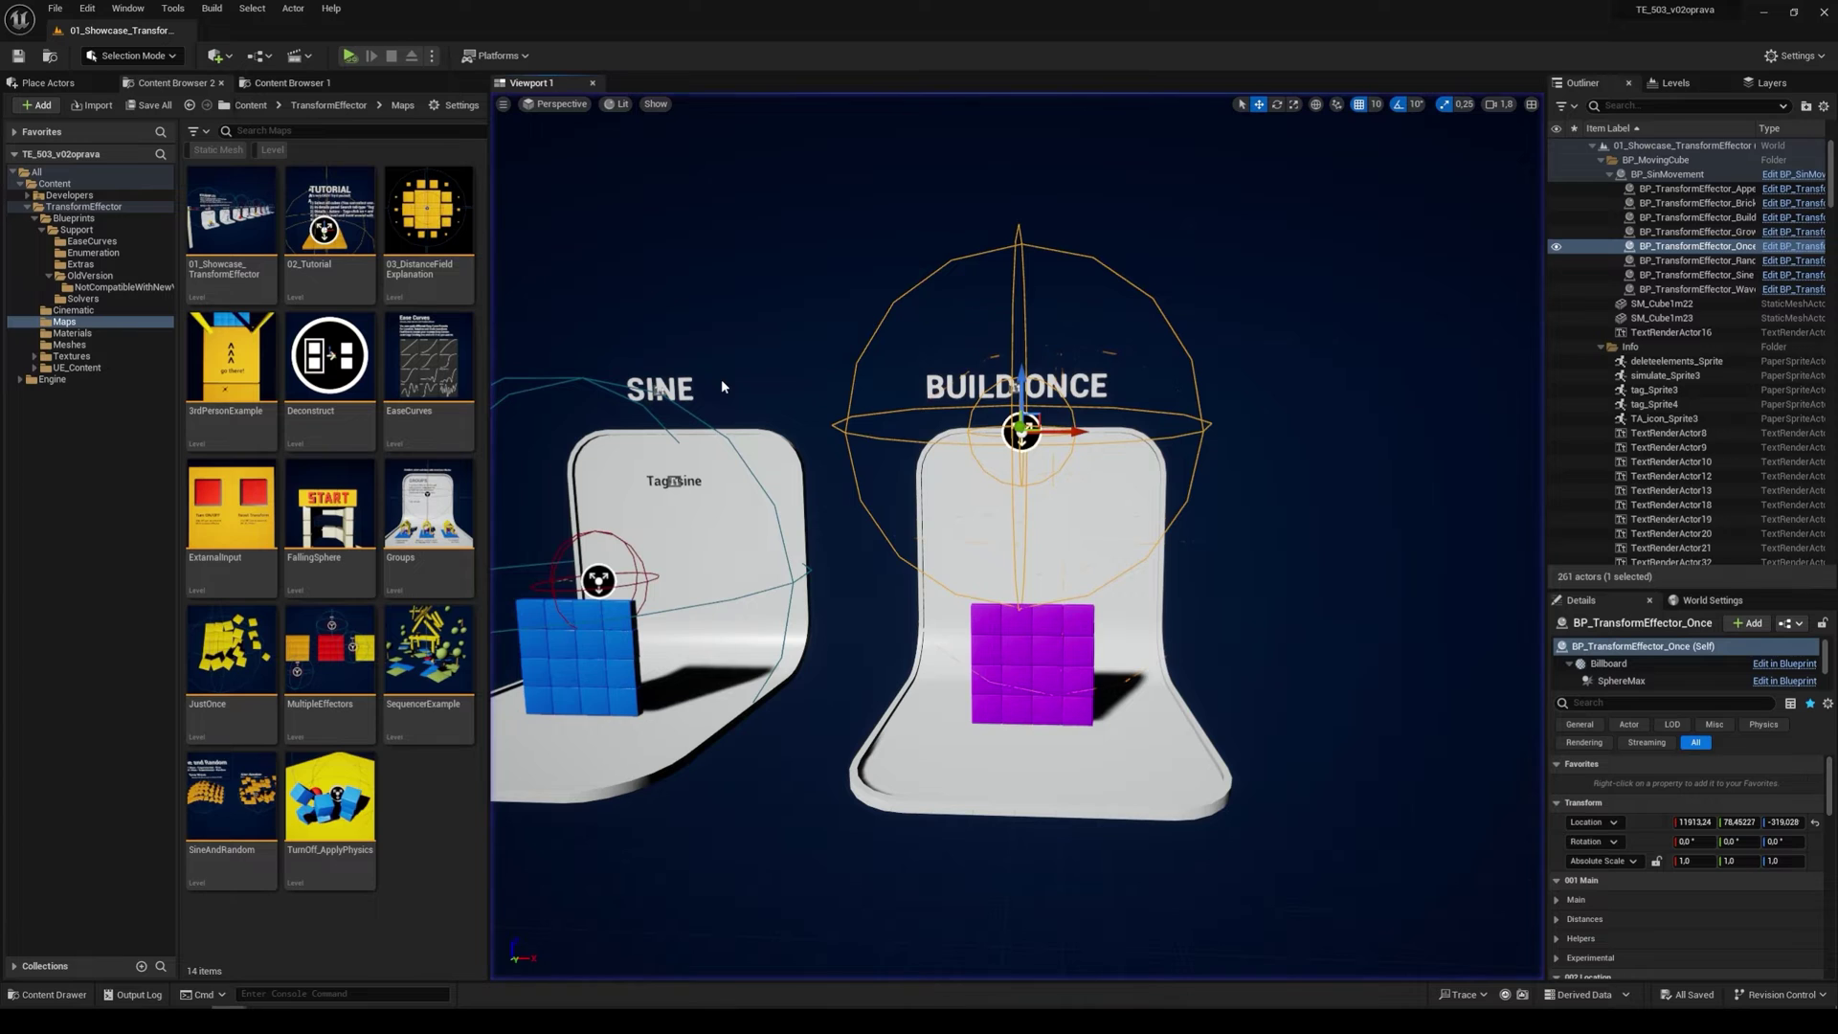
right_click_drag(1103, 599, 858, 525)
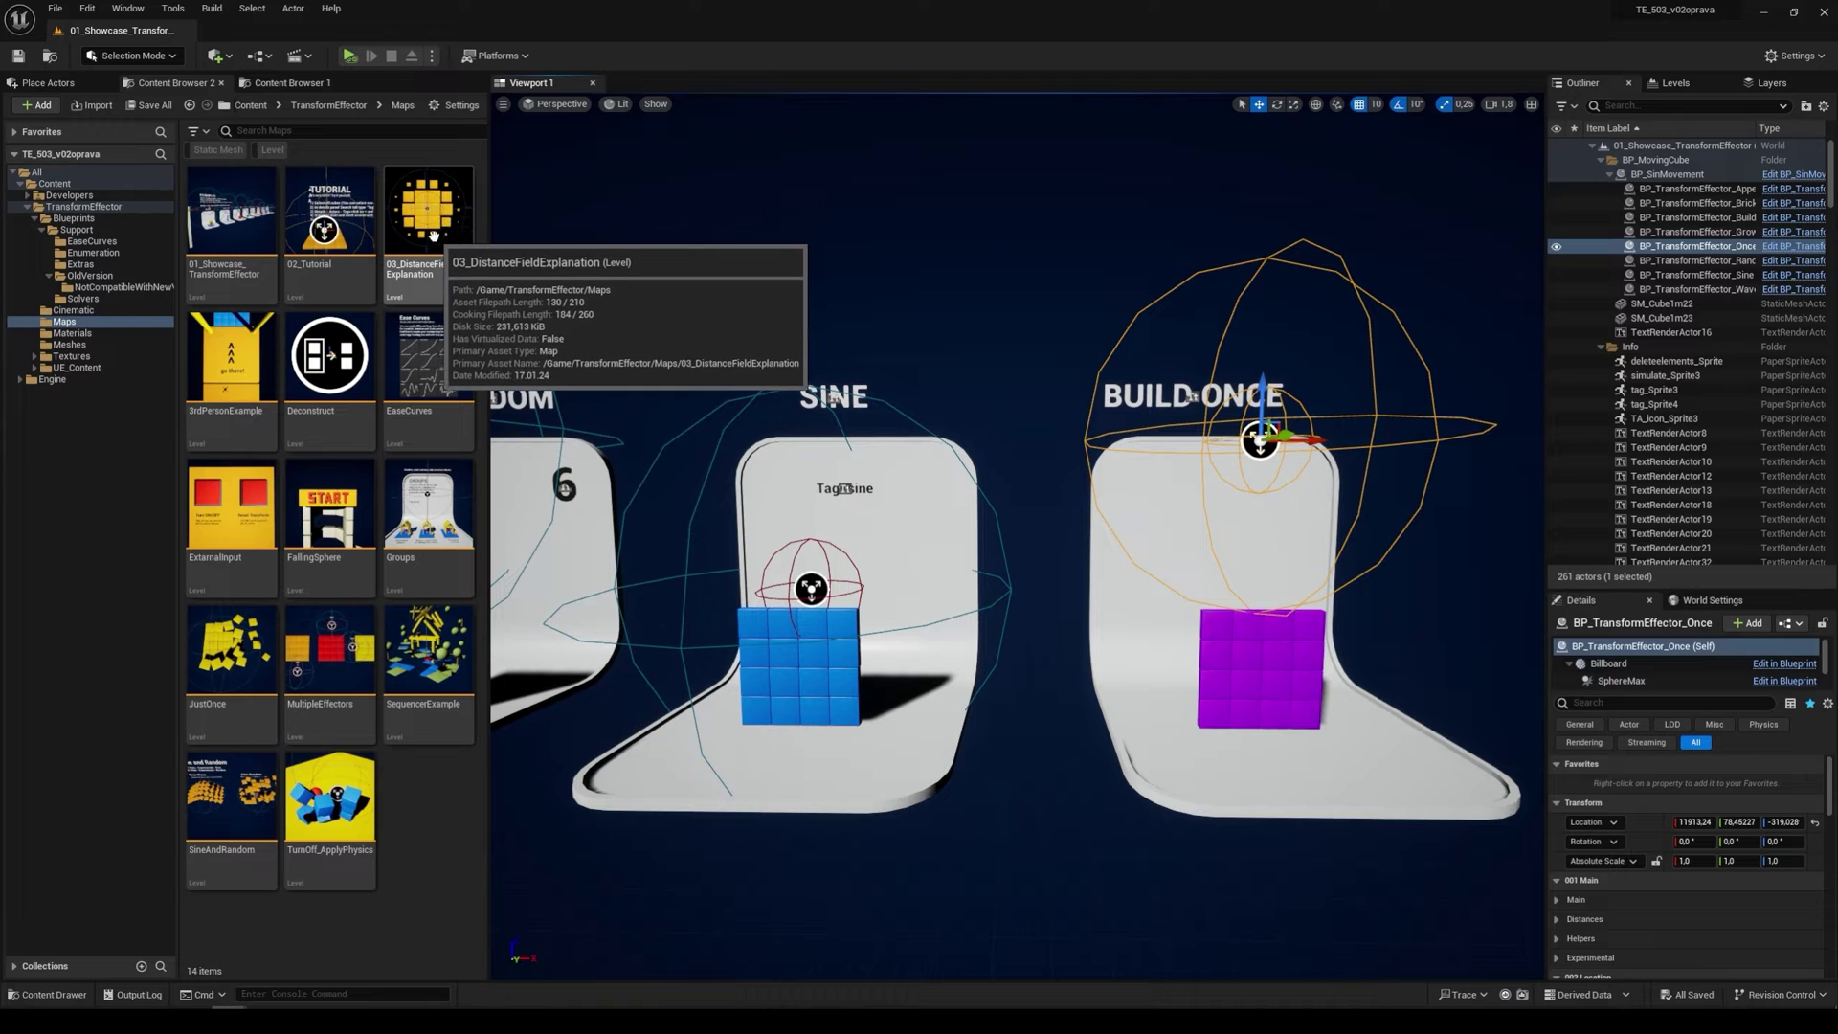
- Open the 02_Tutorial level and inspect the Effector Tag in the main settings of BP_TransformEffector_Build
double_click(337, 230)
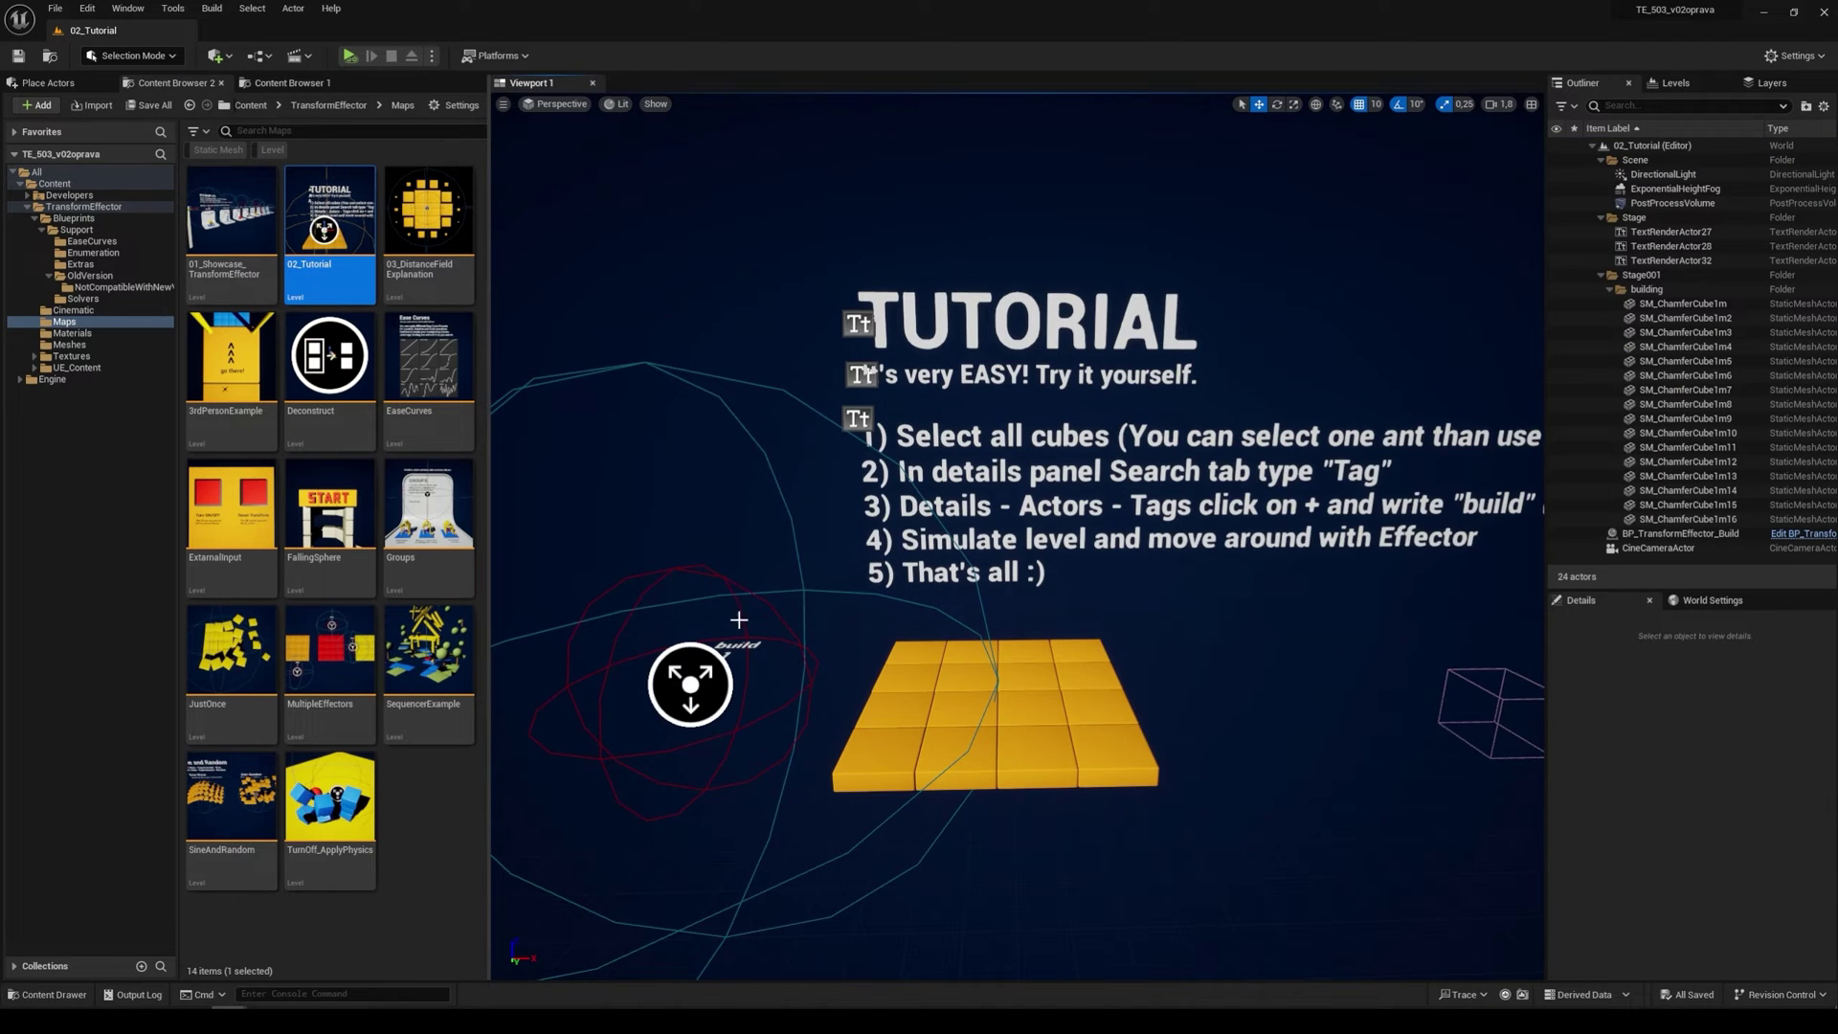
left_click(697, 675)
mouse_move(770, 639)
right_mouse_down()
mouse_move(684, 660)
mouse_move(794, 694)
mouse_move(772, 639)
right_mouse_up()
key("a")
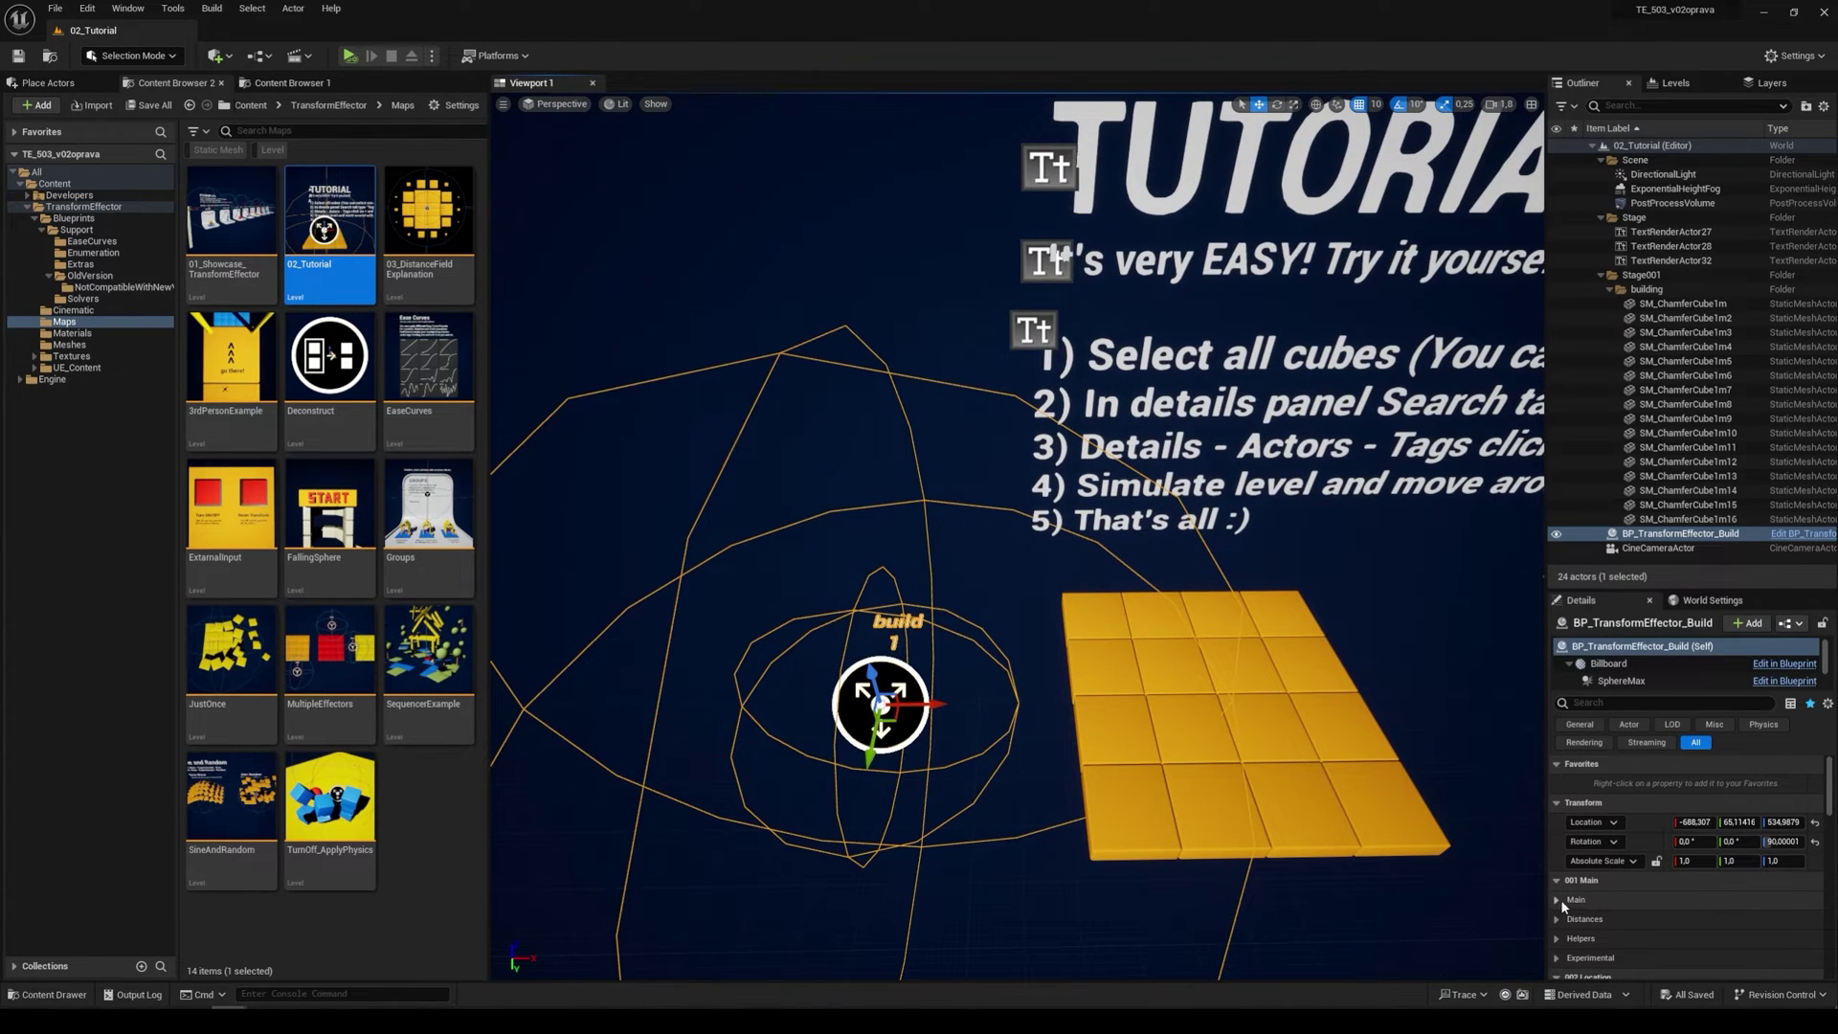
scroll(1714, 866, "down", 2)
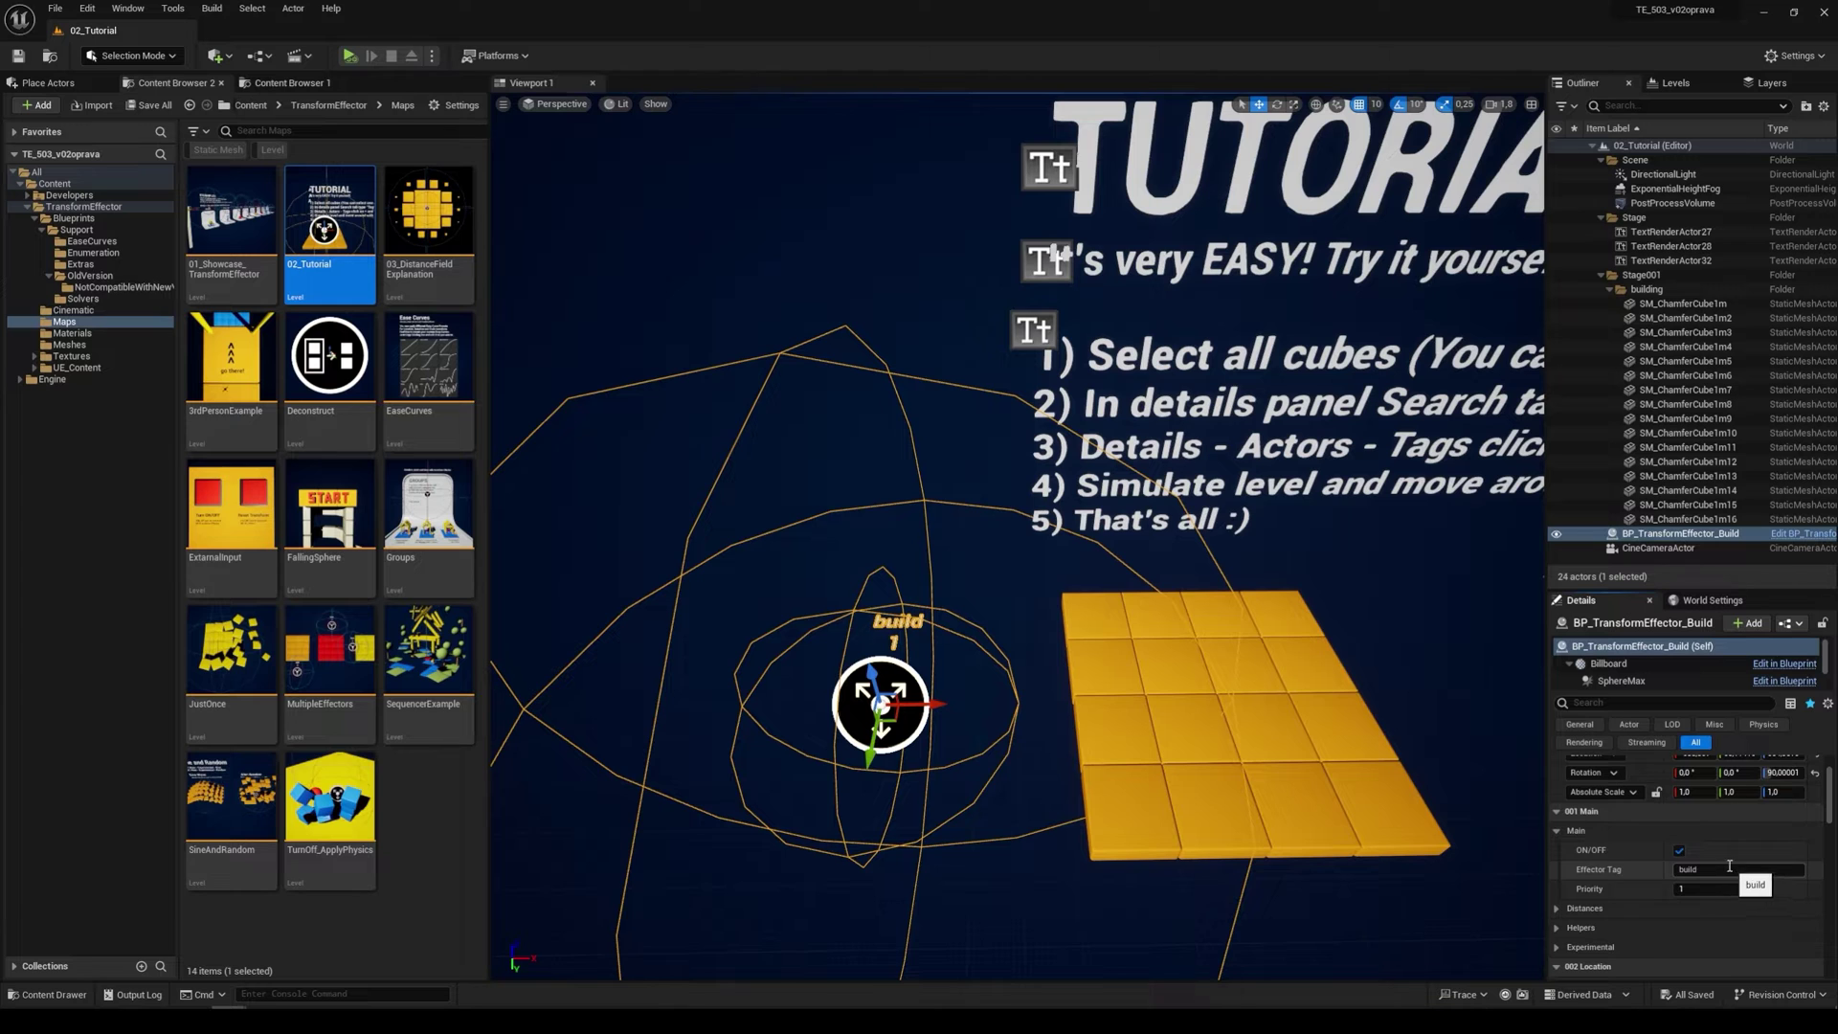
- Select all the yellow chamfer cubes and add an actor tag named build to them
left_click(1341, 784)
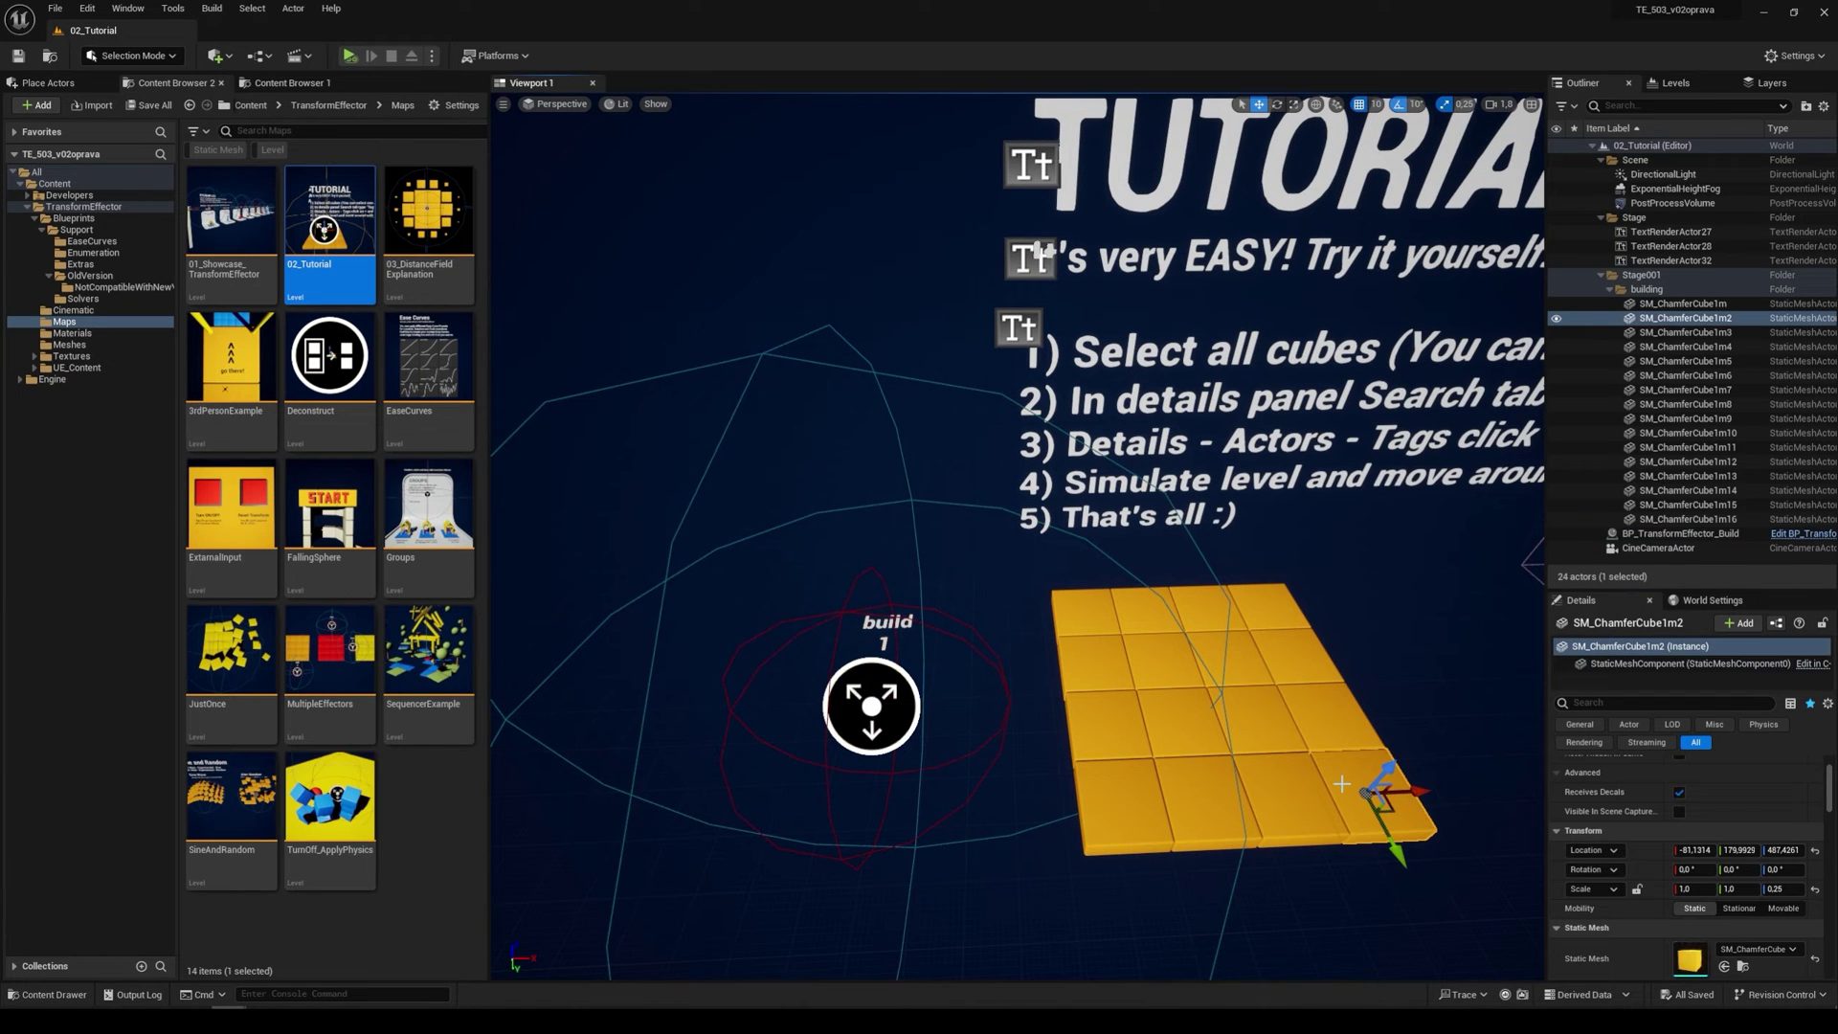
key("shift+e")
key("f")
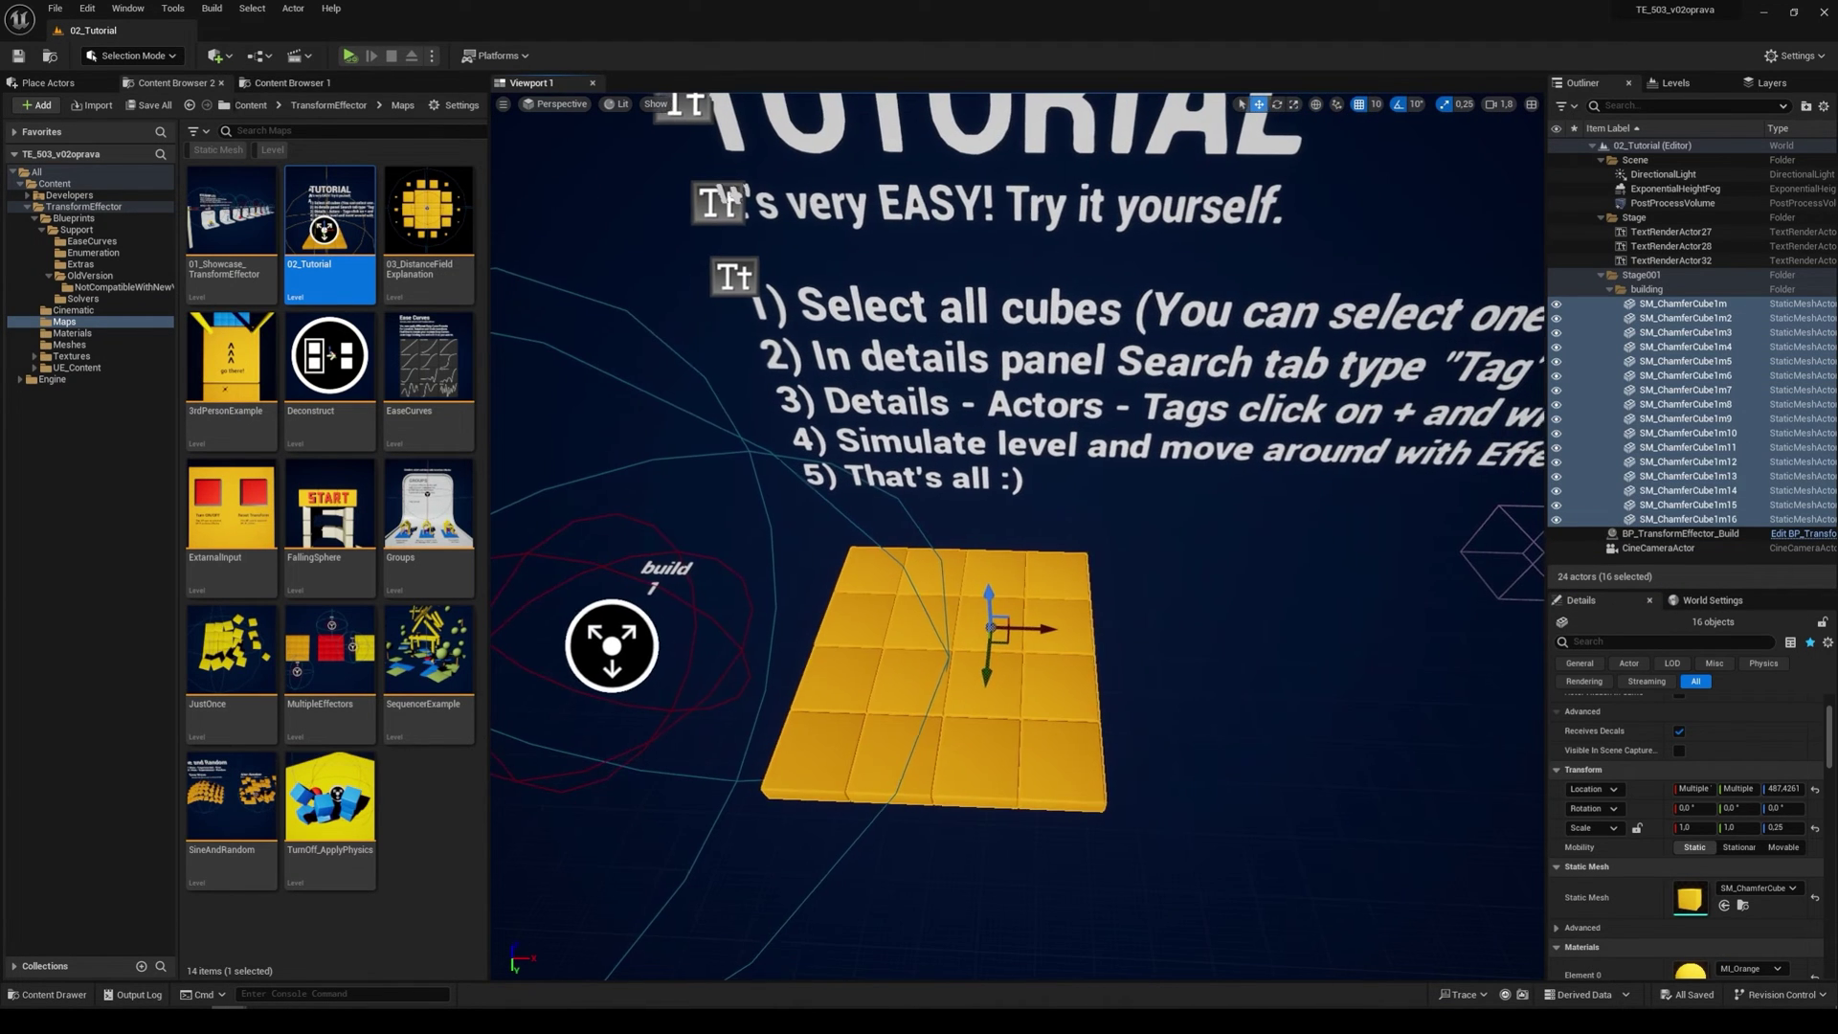
left_click(1606, 645)
type("t")
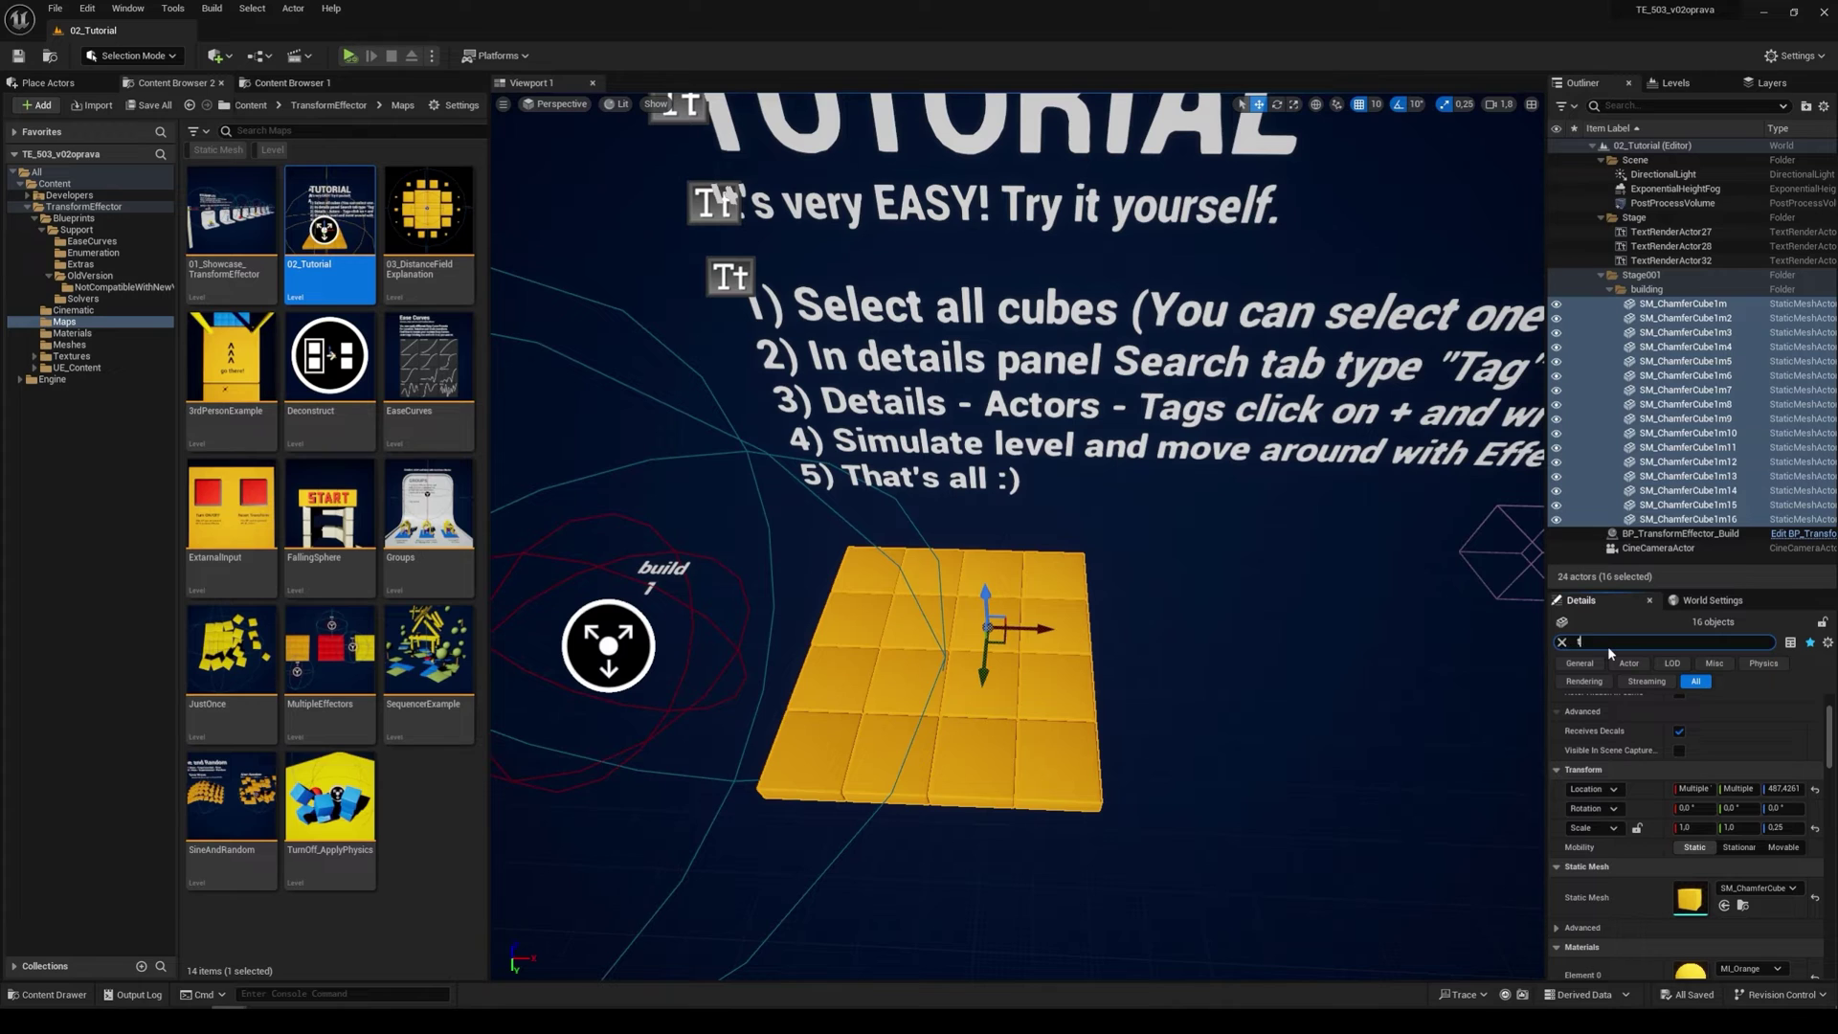
type("ag")
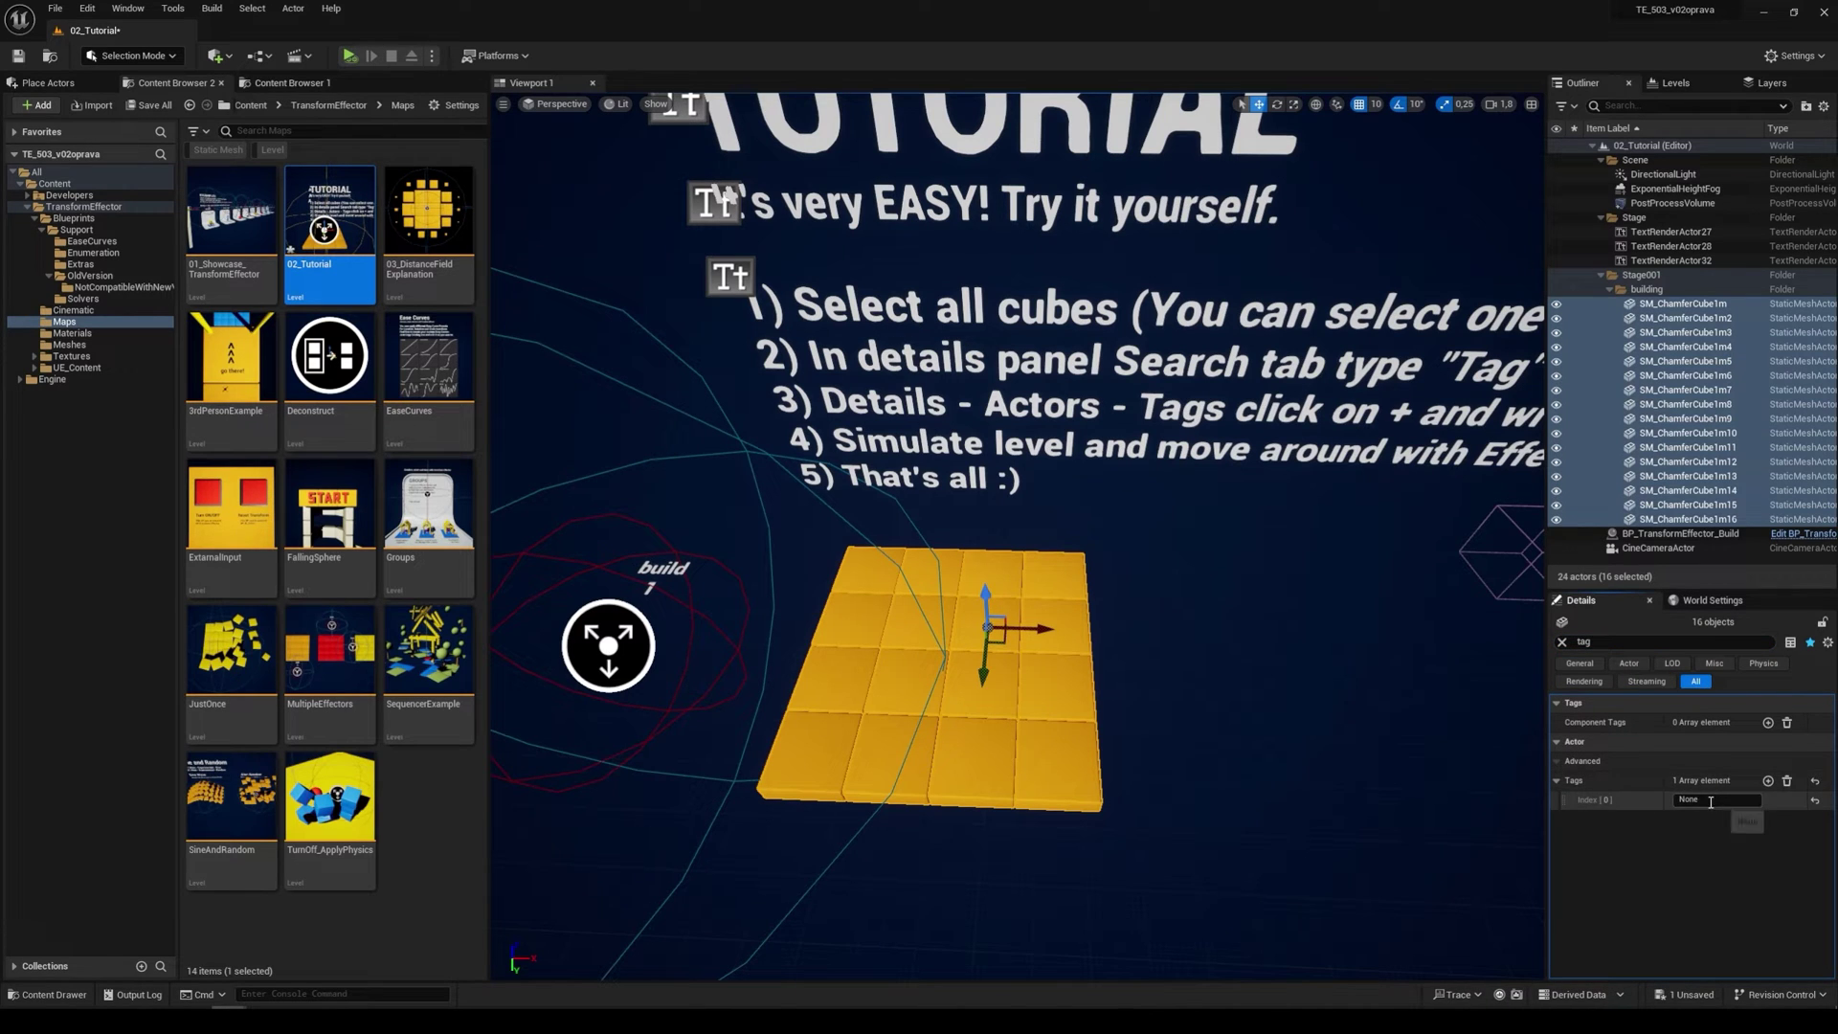
type("build")
key("Return")
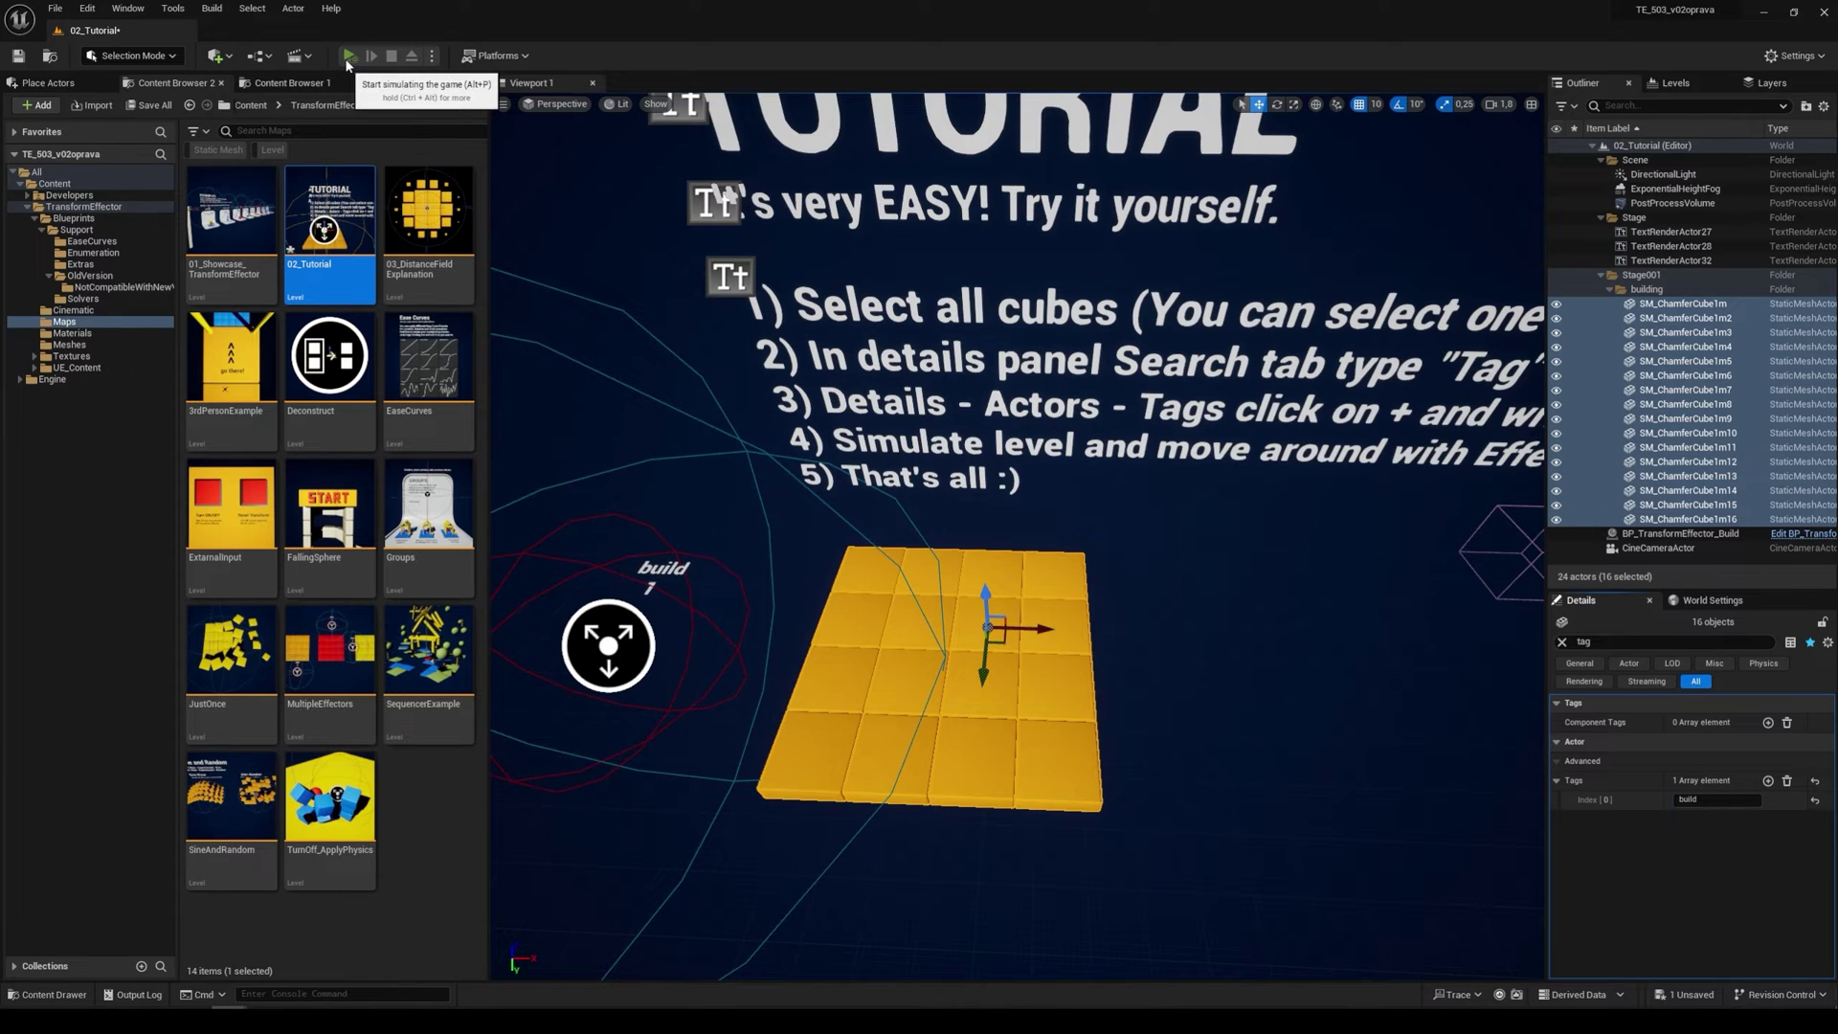
- Simulate the tutorial level, move the build effector across the tagged cubes to test it, and stop simulating
left_click(349, 55)
left_click(670, 627)
left_click_drag(704, 636, 1076, 722)
right_click_drag(1076, 722, 1097, 712)
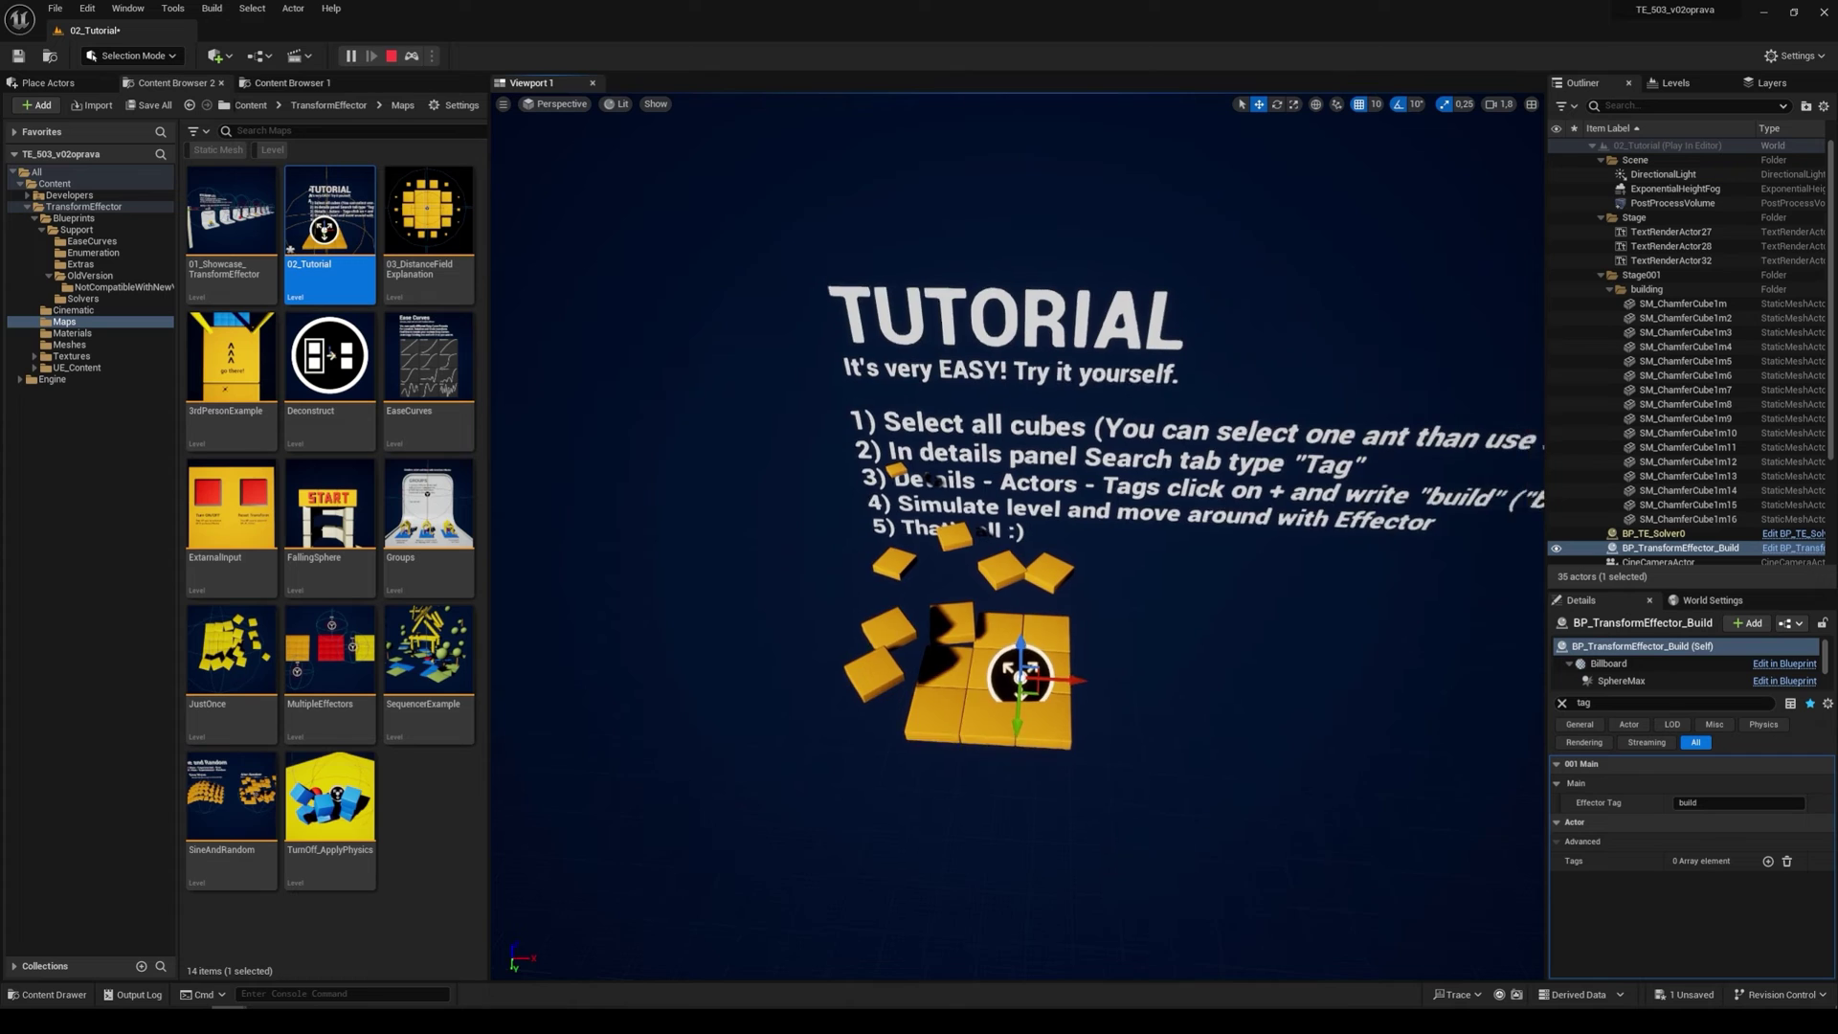
scroll(1020, 675, "up", 3)
left_click_drag(1004, 756, 983, 680)
left_click(392, 57)
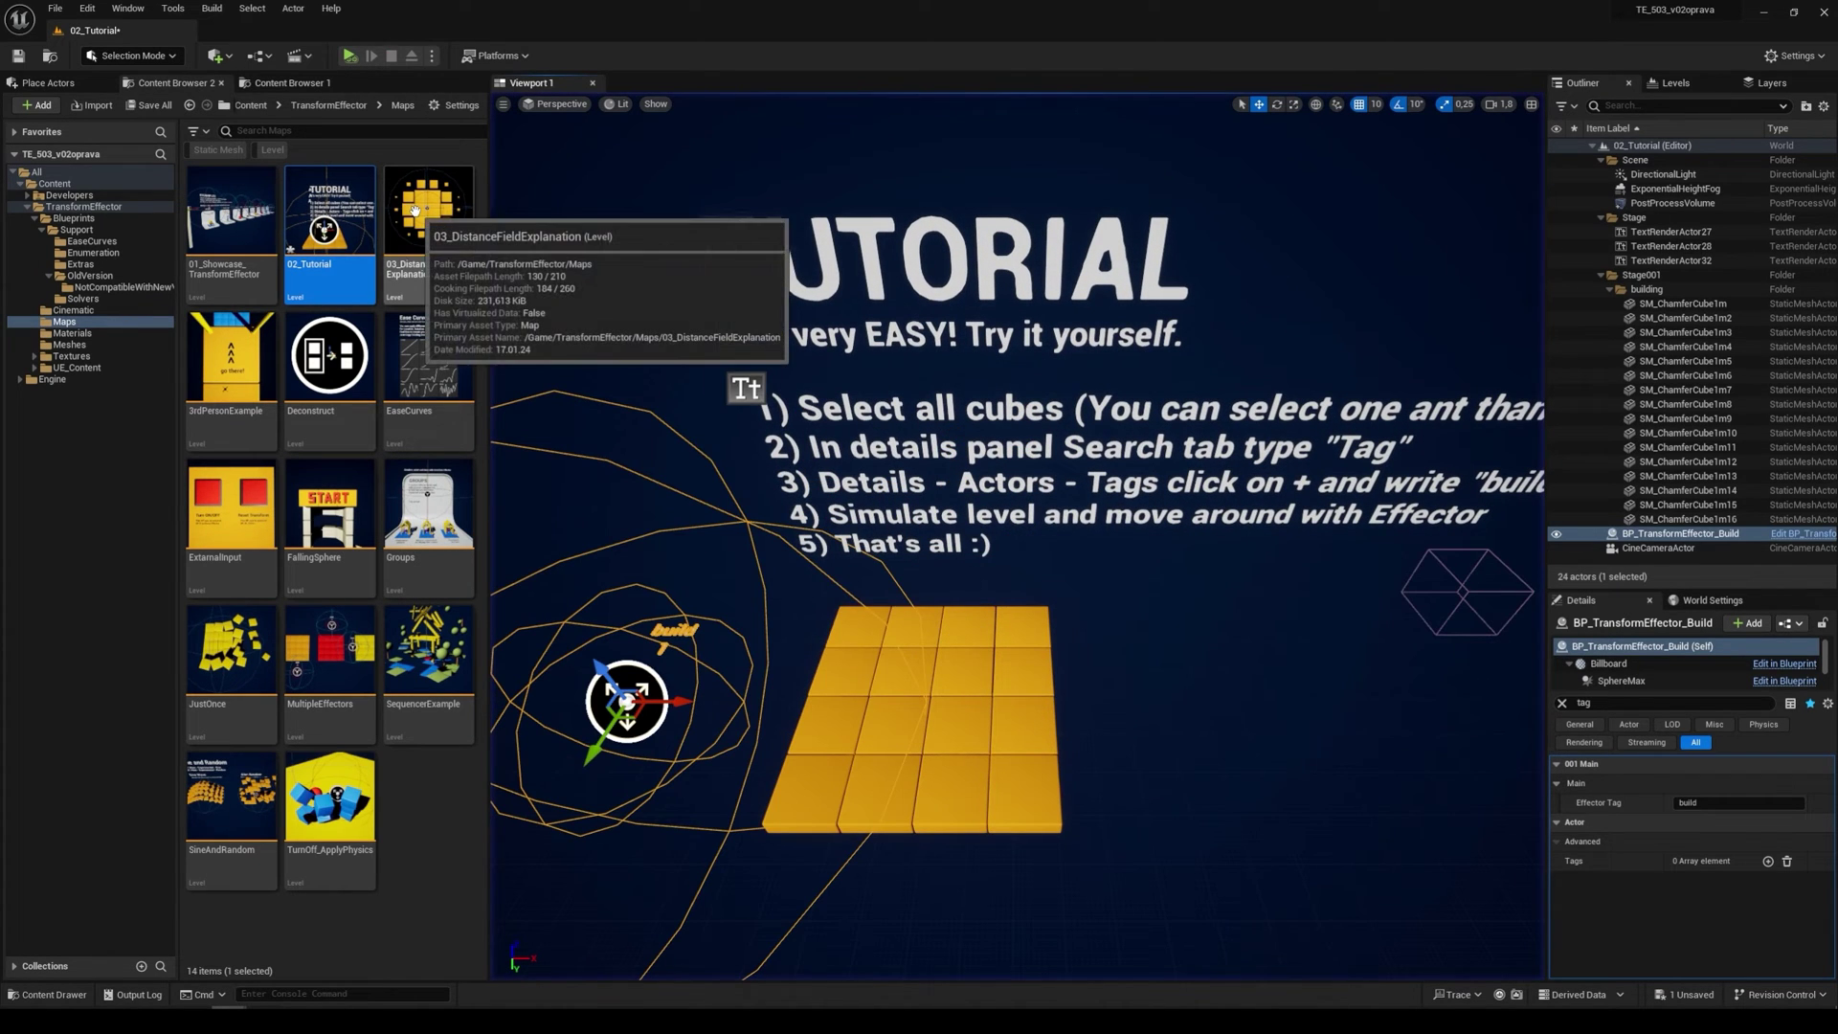
- Open the 03_DistanceFieldExplanation level, saving the changes to the tutorial level
double_click(428, 212)
left_click(961, 672)
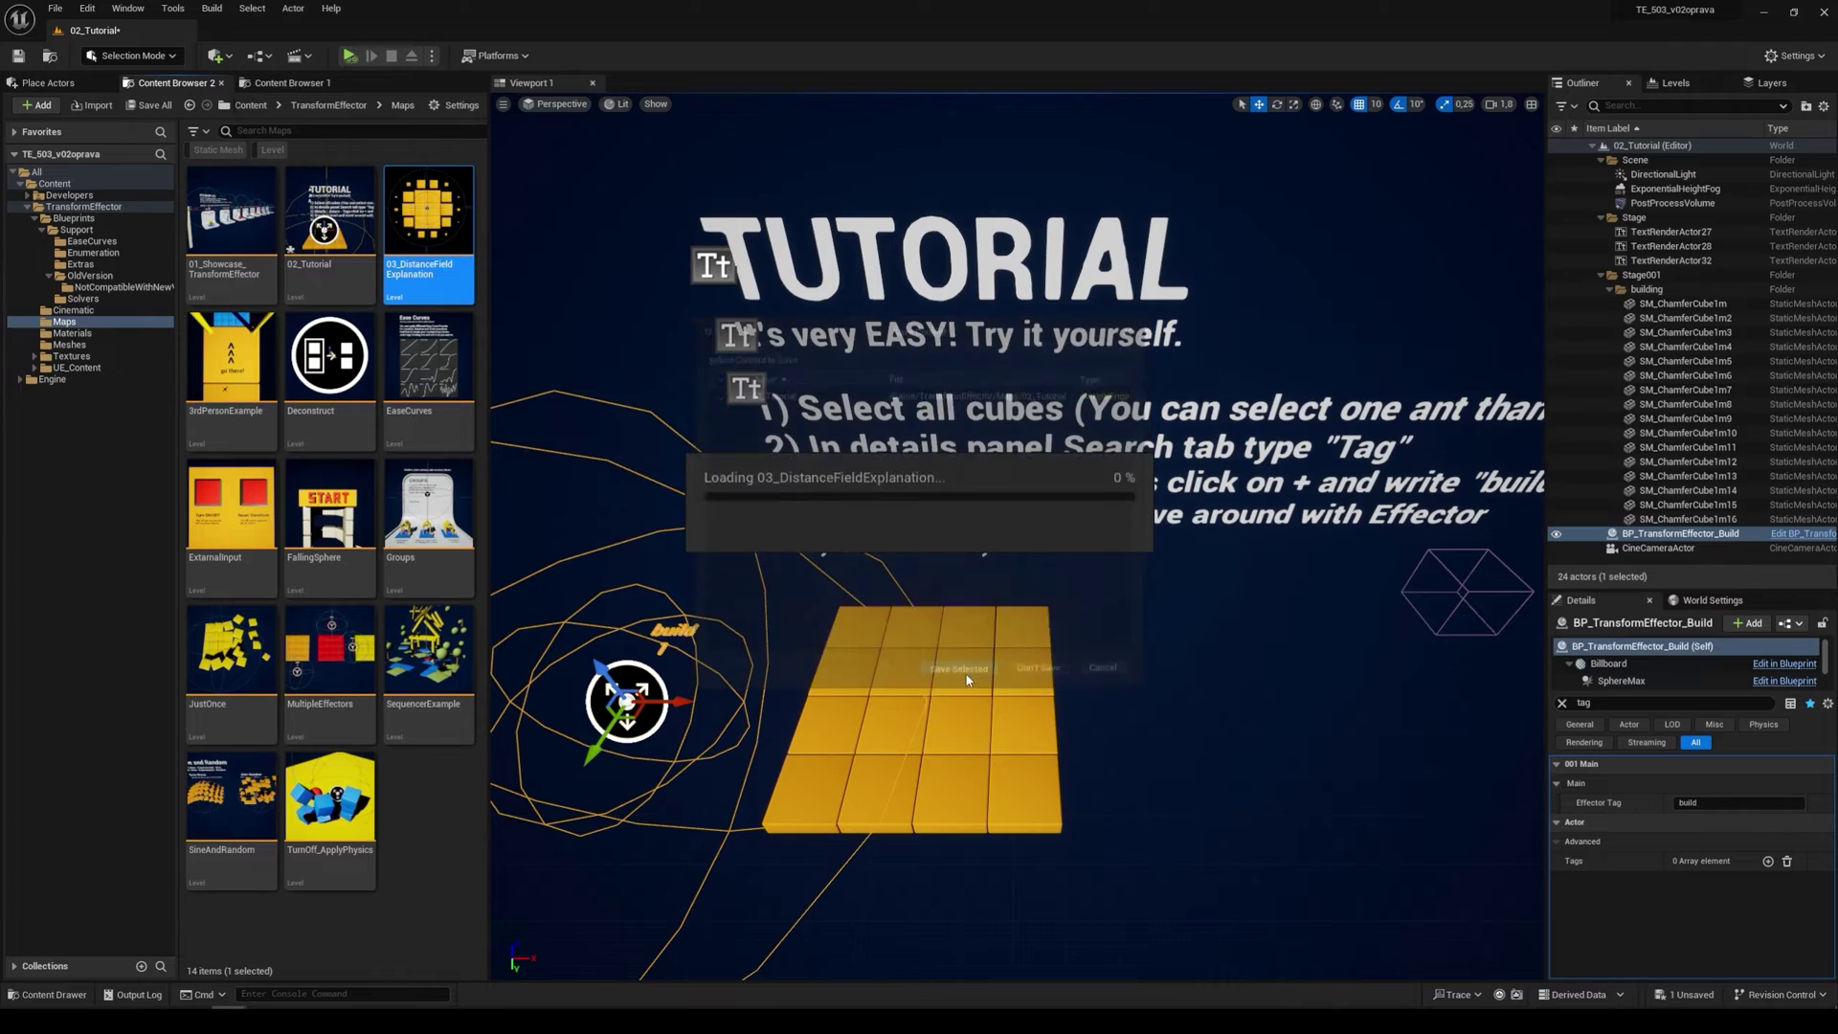
- Simulate the level to compare the Invert False and Invert True effectors, selecting each one, and stop simulating
key("alt+p")
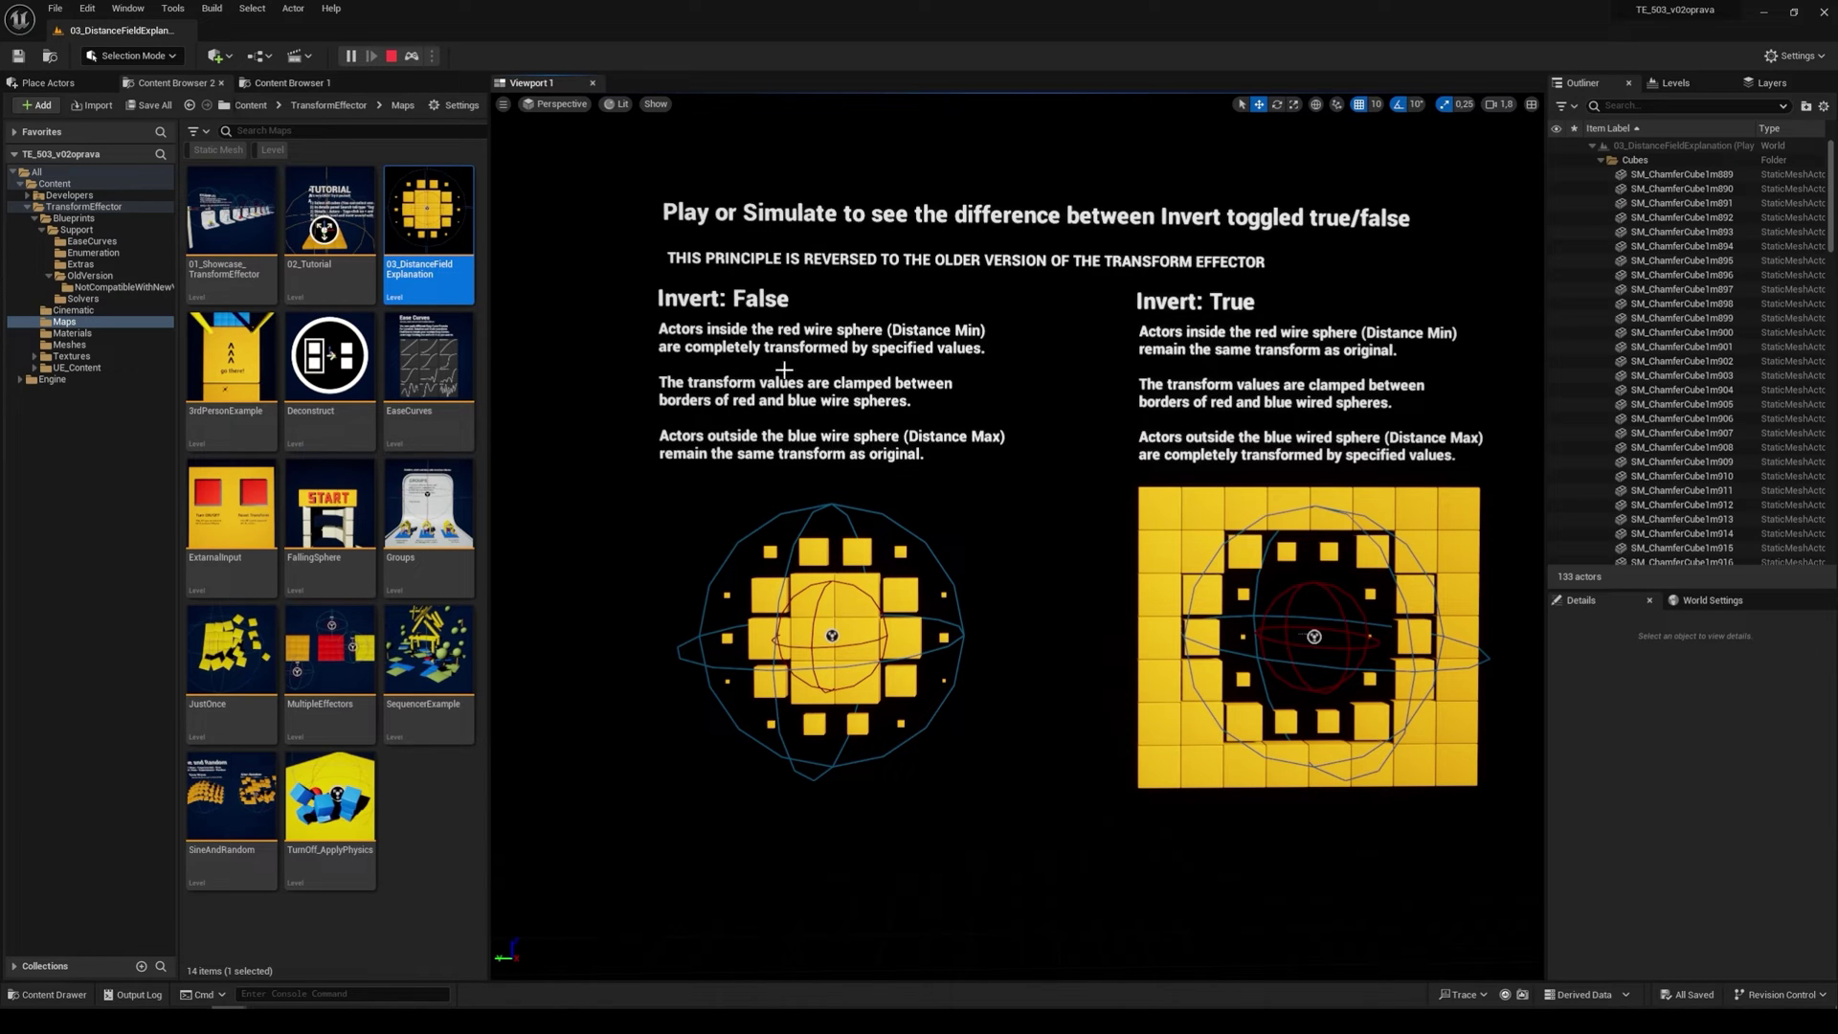
left_click(832, 635)
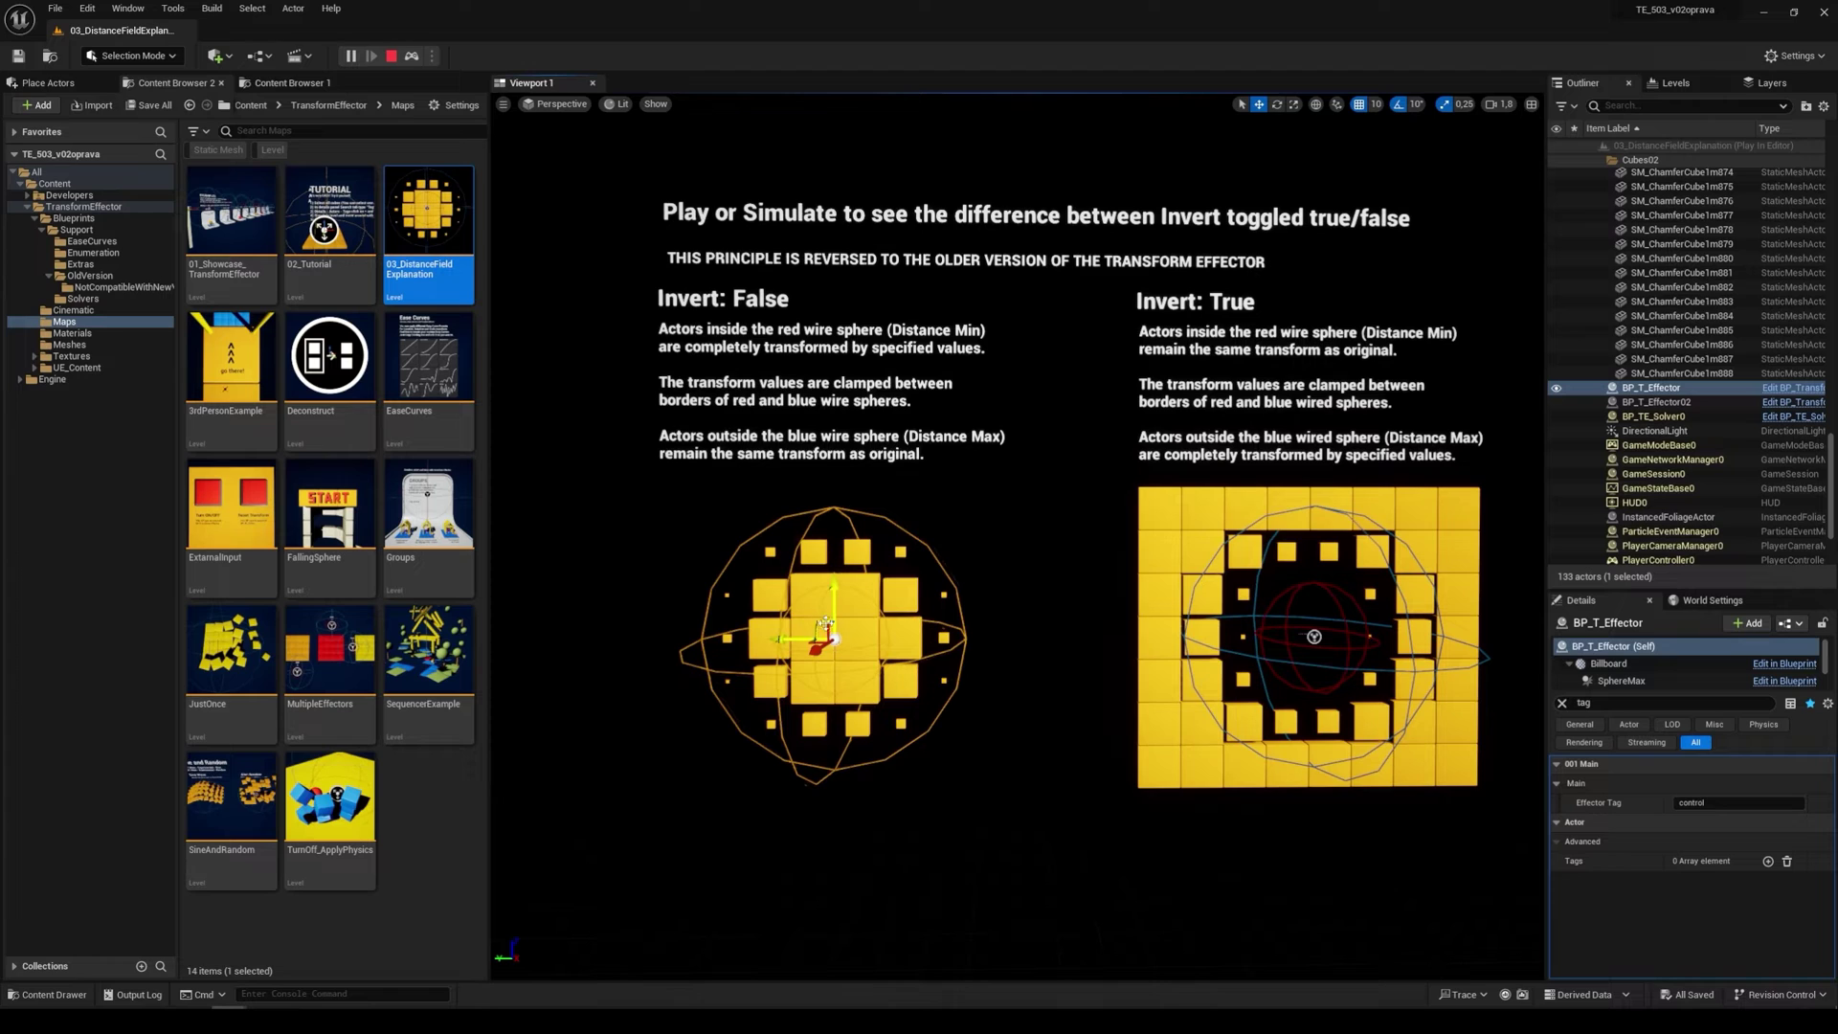
left_click(1310, 634)
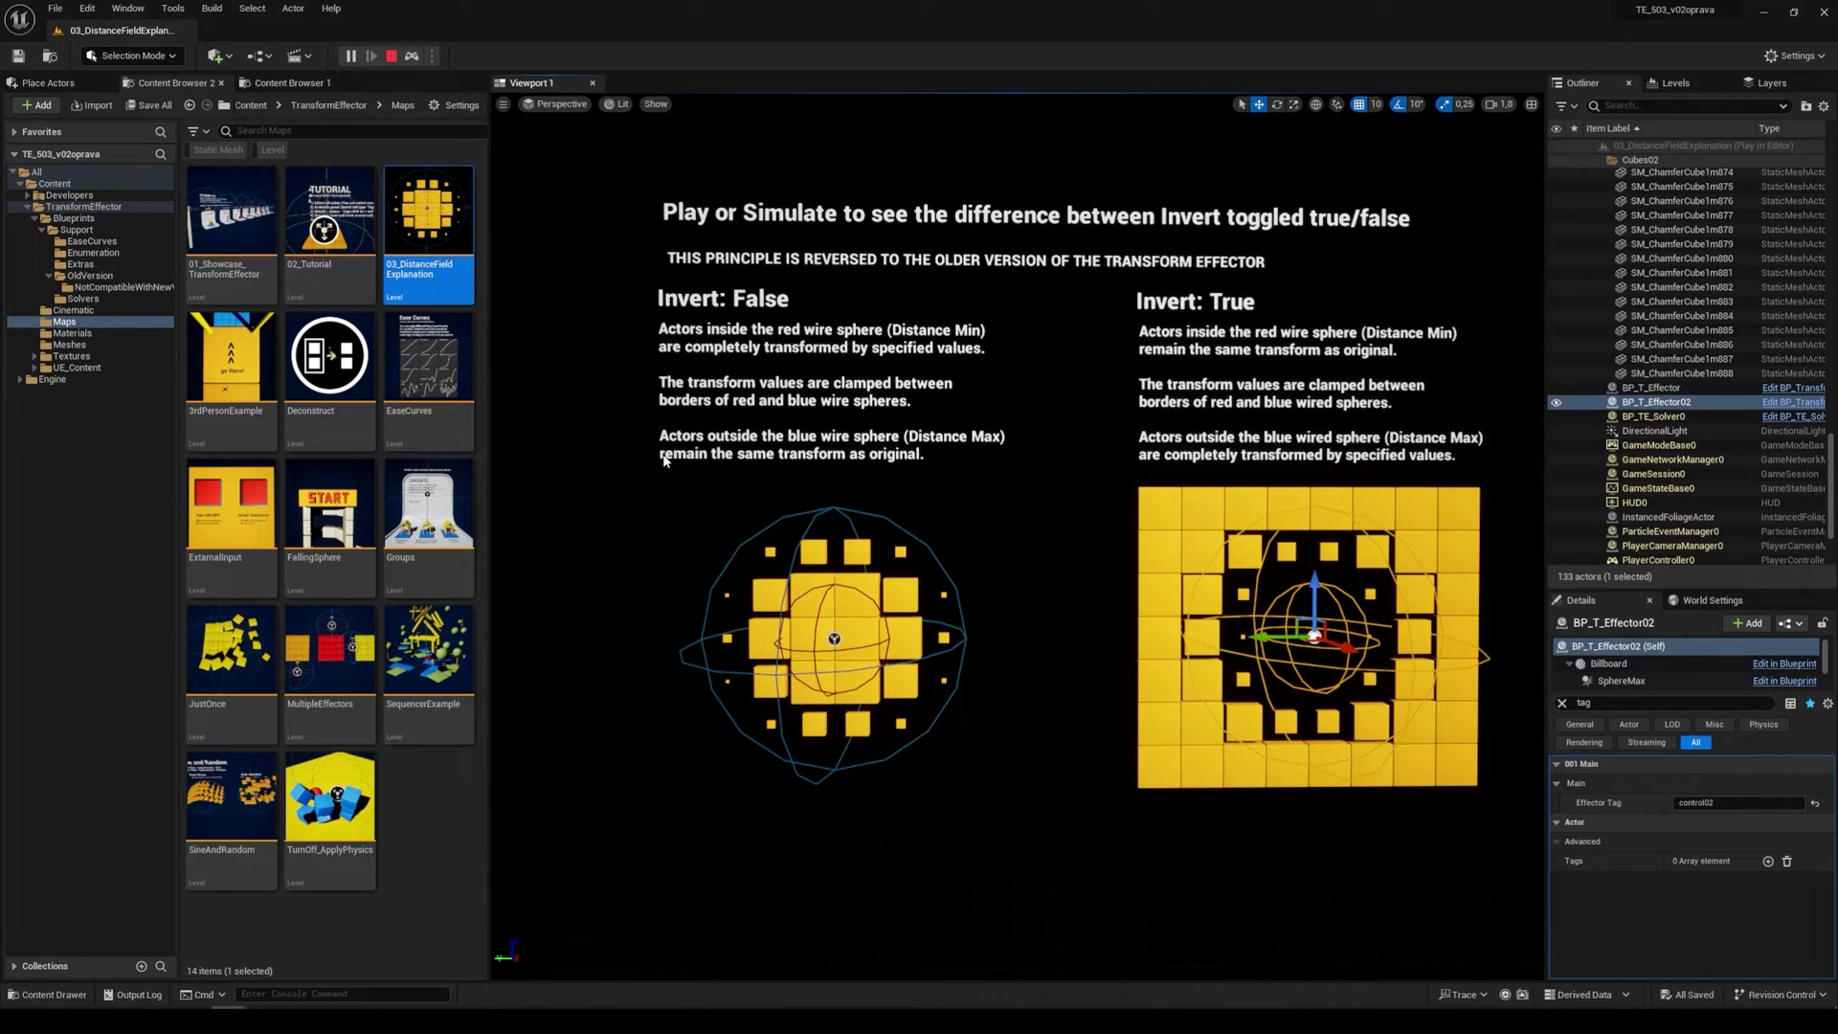
left_click(391, 55)
- Open the 3rdPersonExample level, play it in the viewport while moving forward along the cube path, and stop playing
double_click(231, 361)
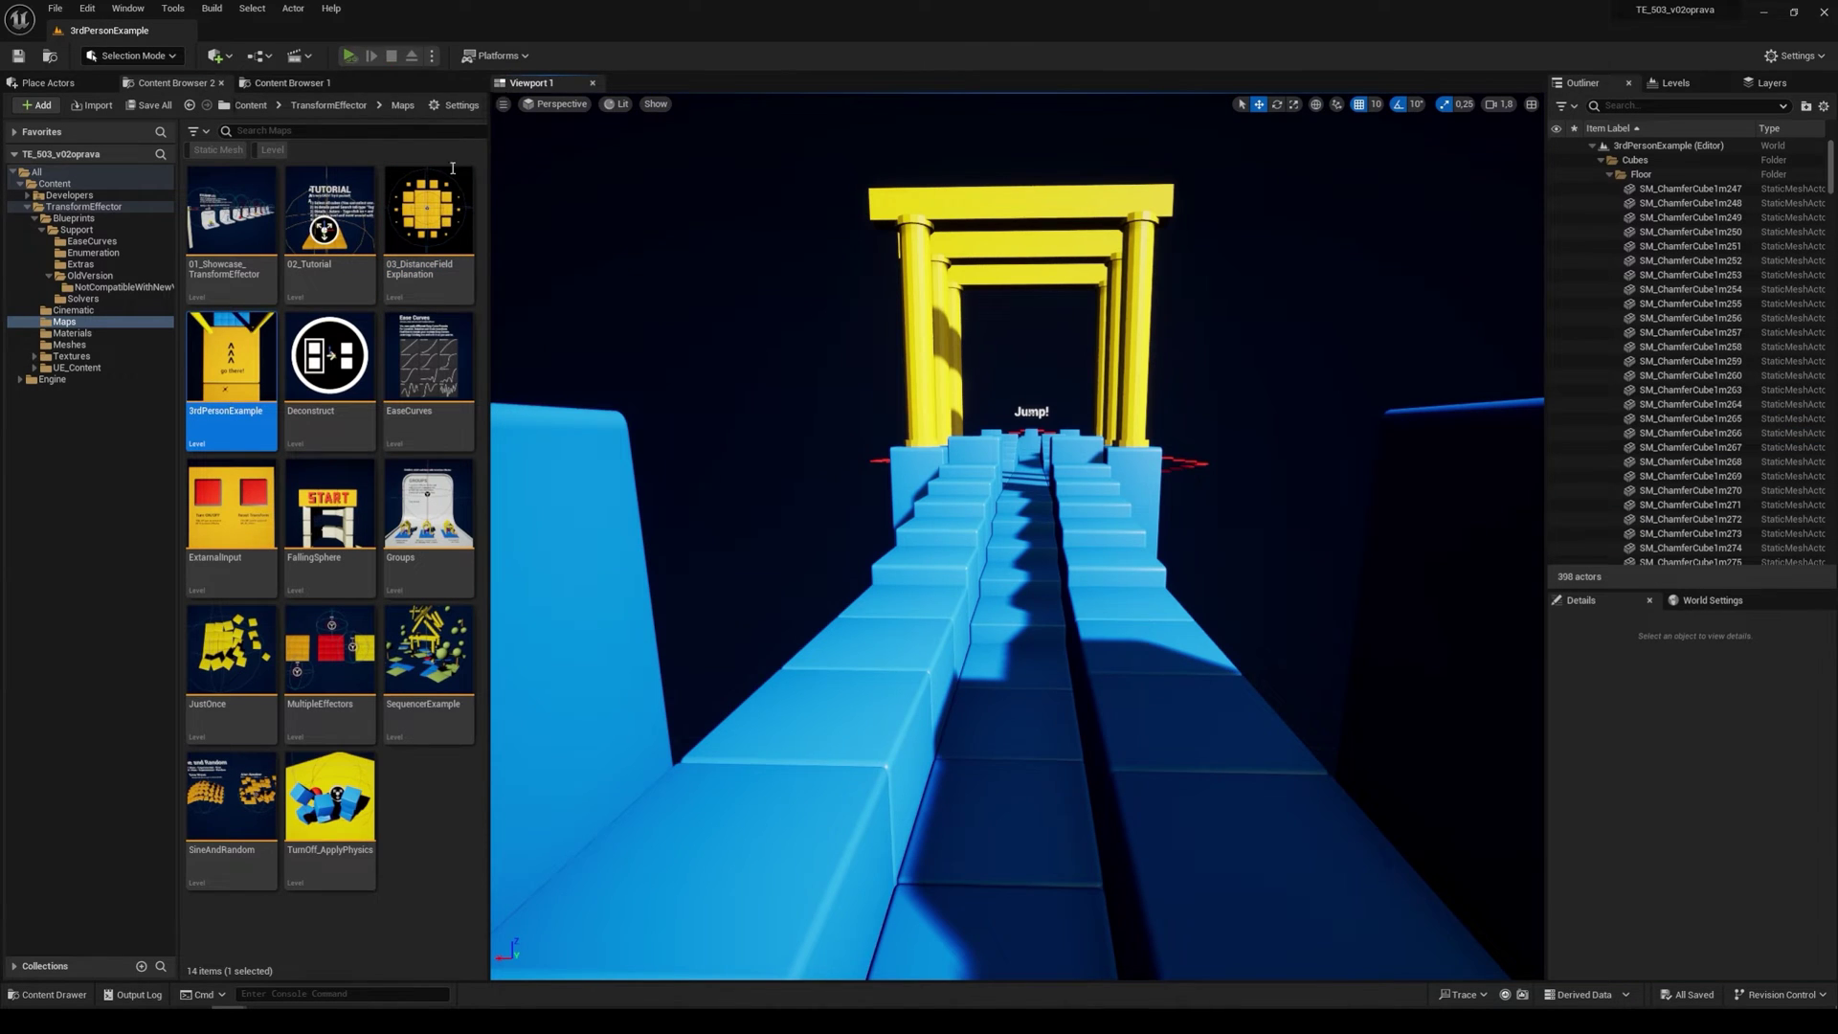
key("alt+p")
left_click(389, 56)
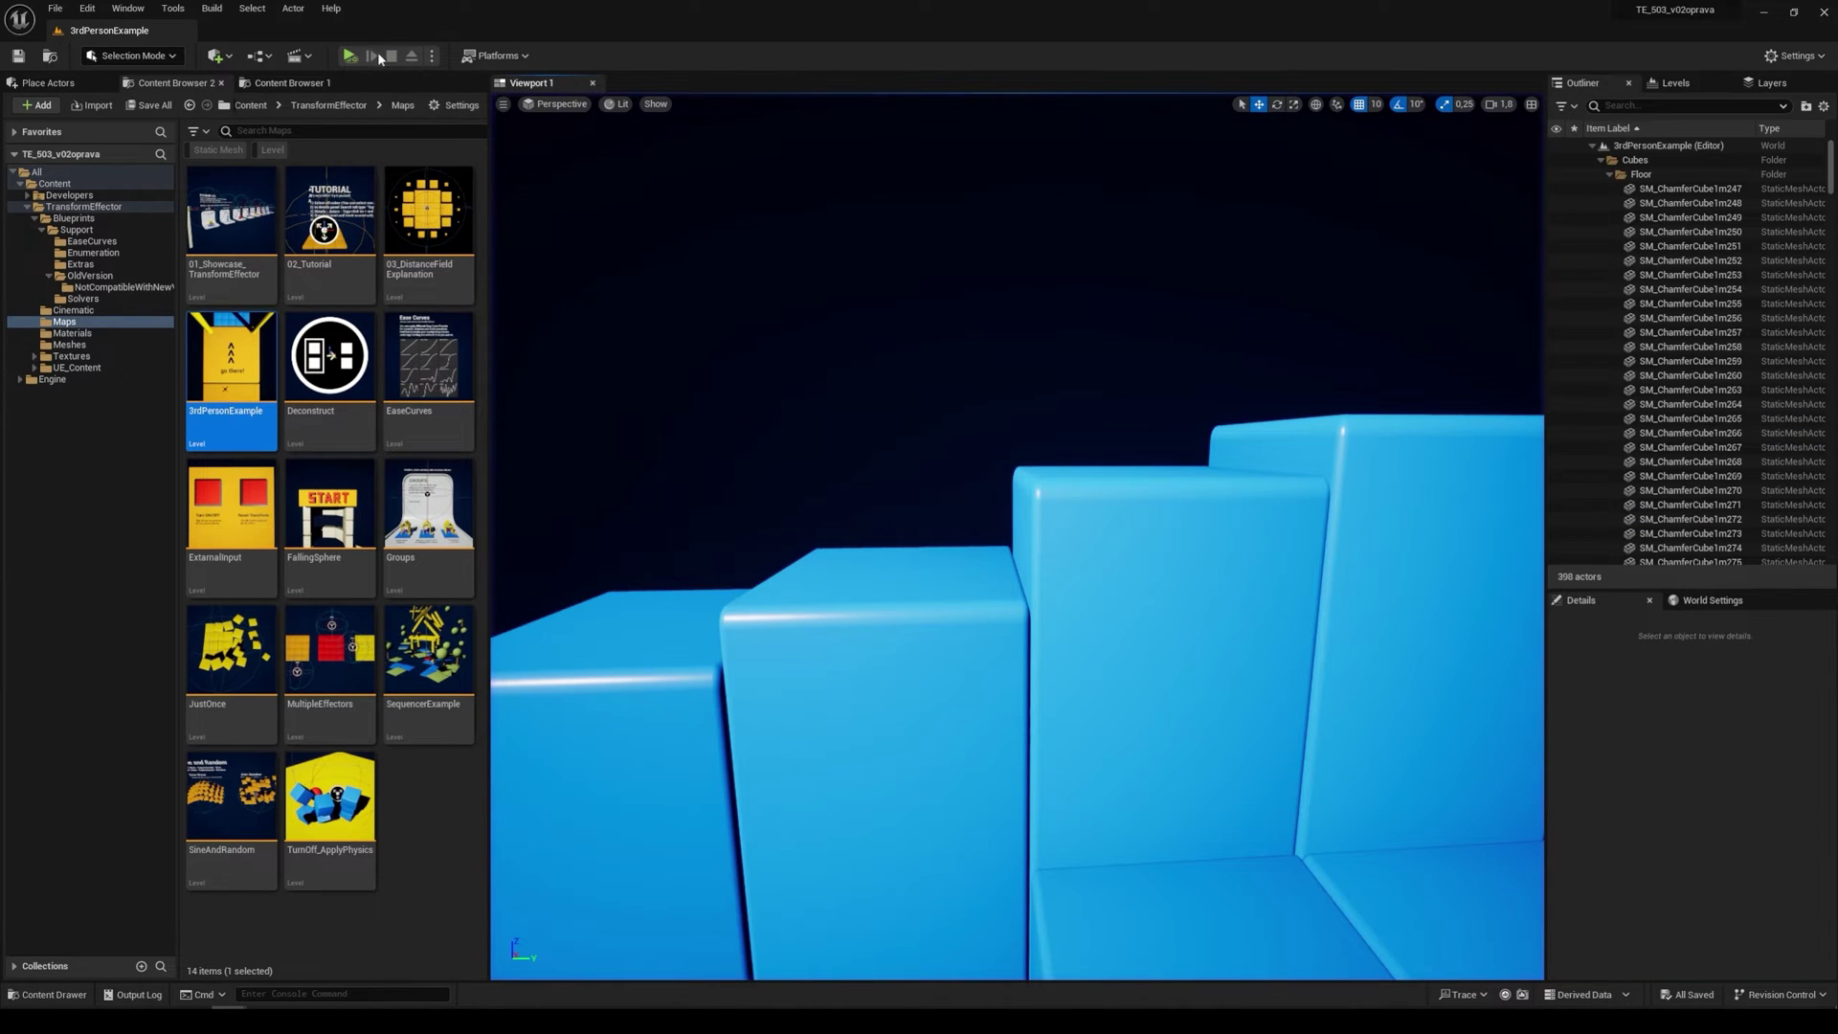
left_click(431, 55)
left_click(508, 96)
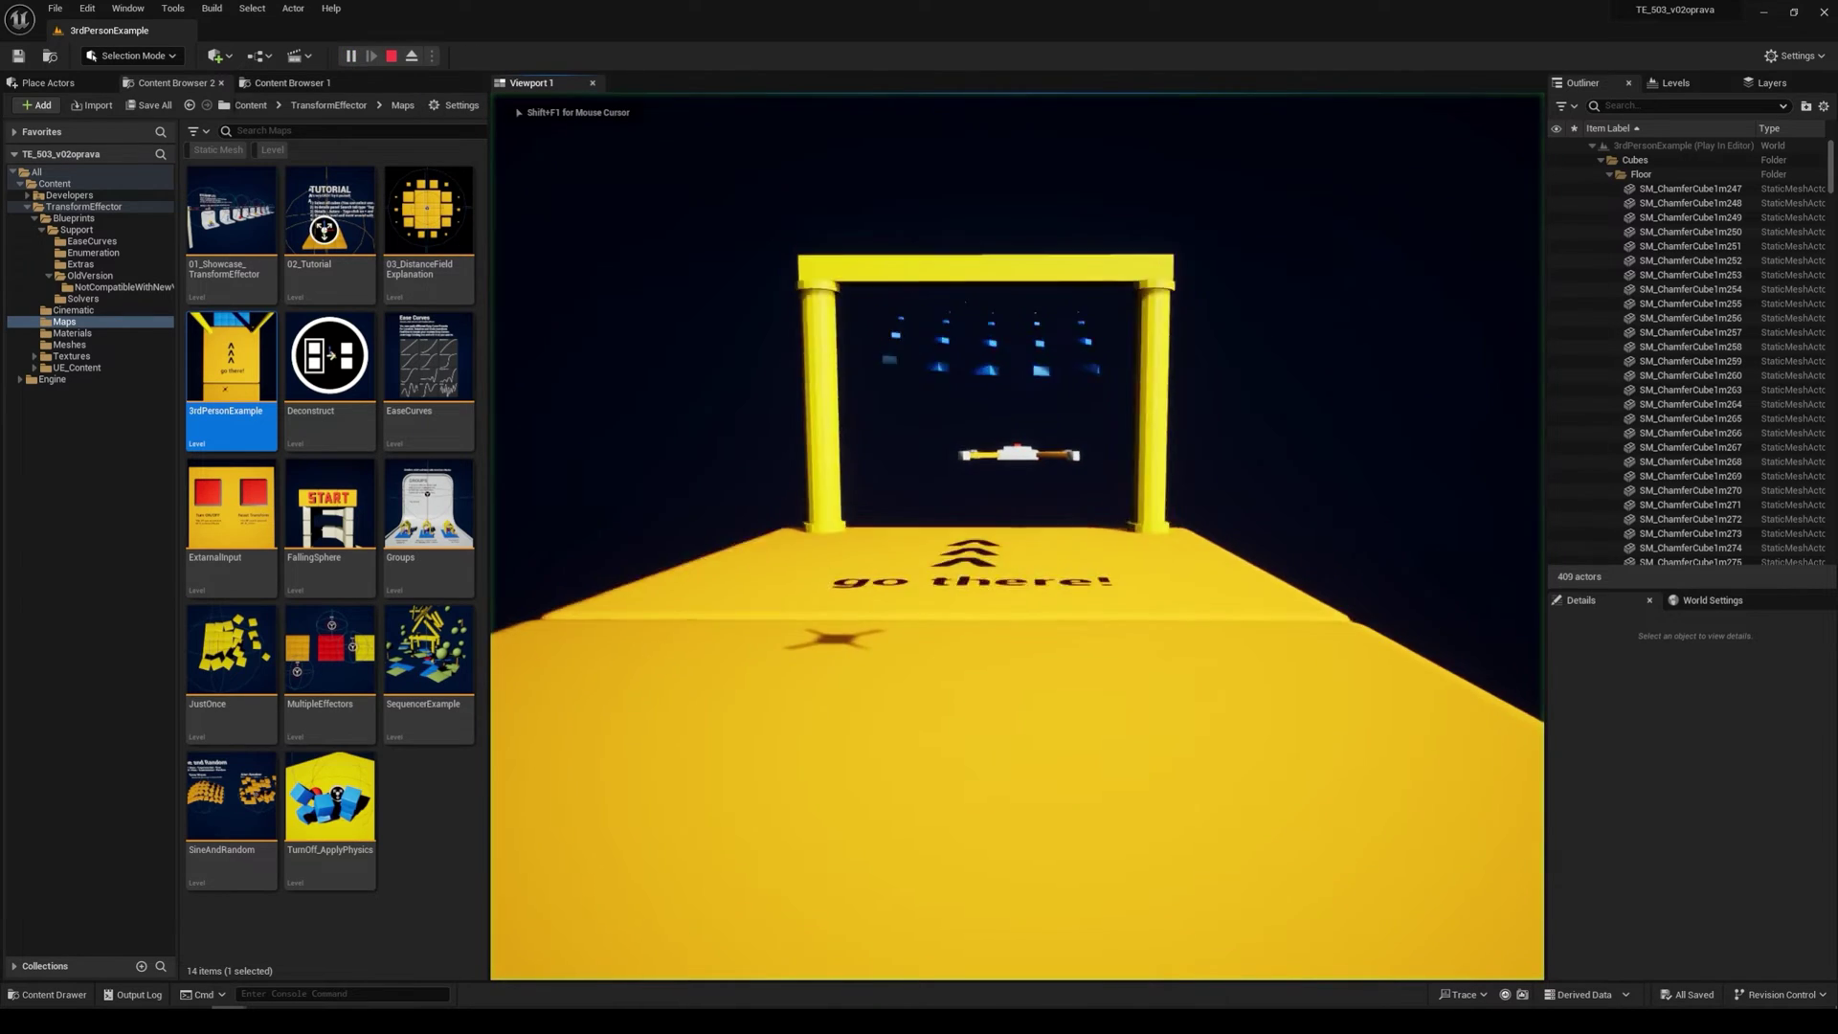
key("w")
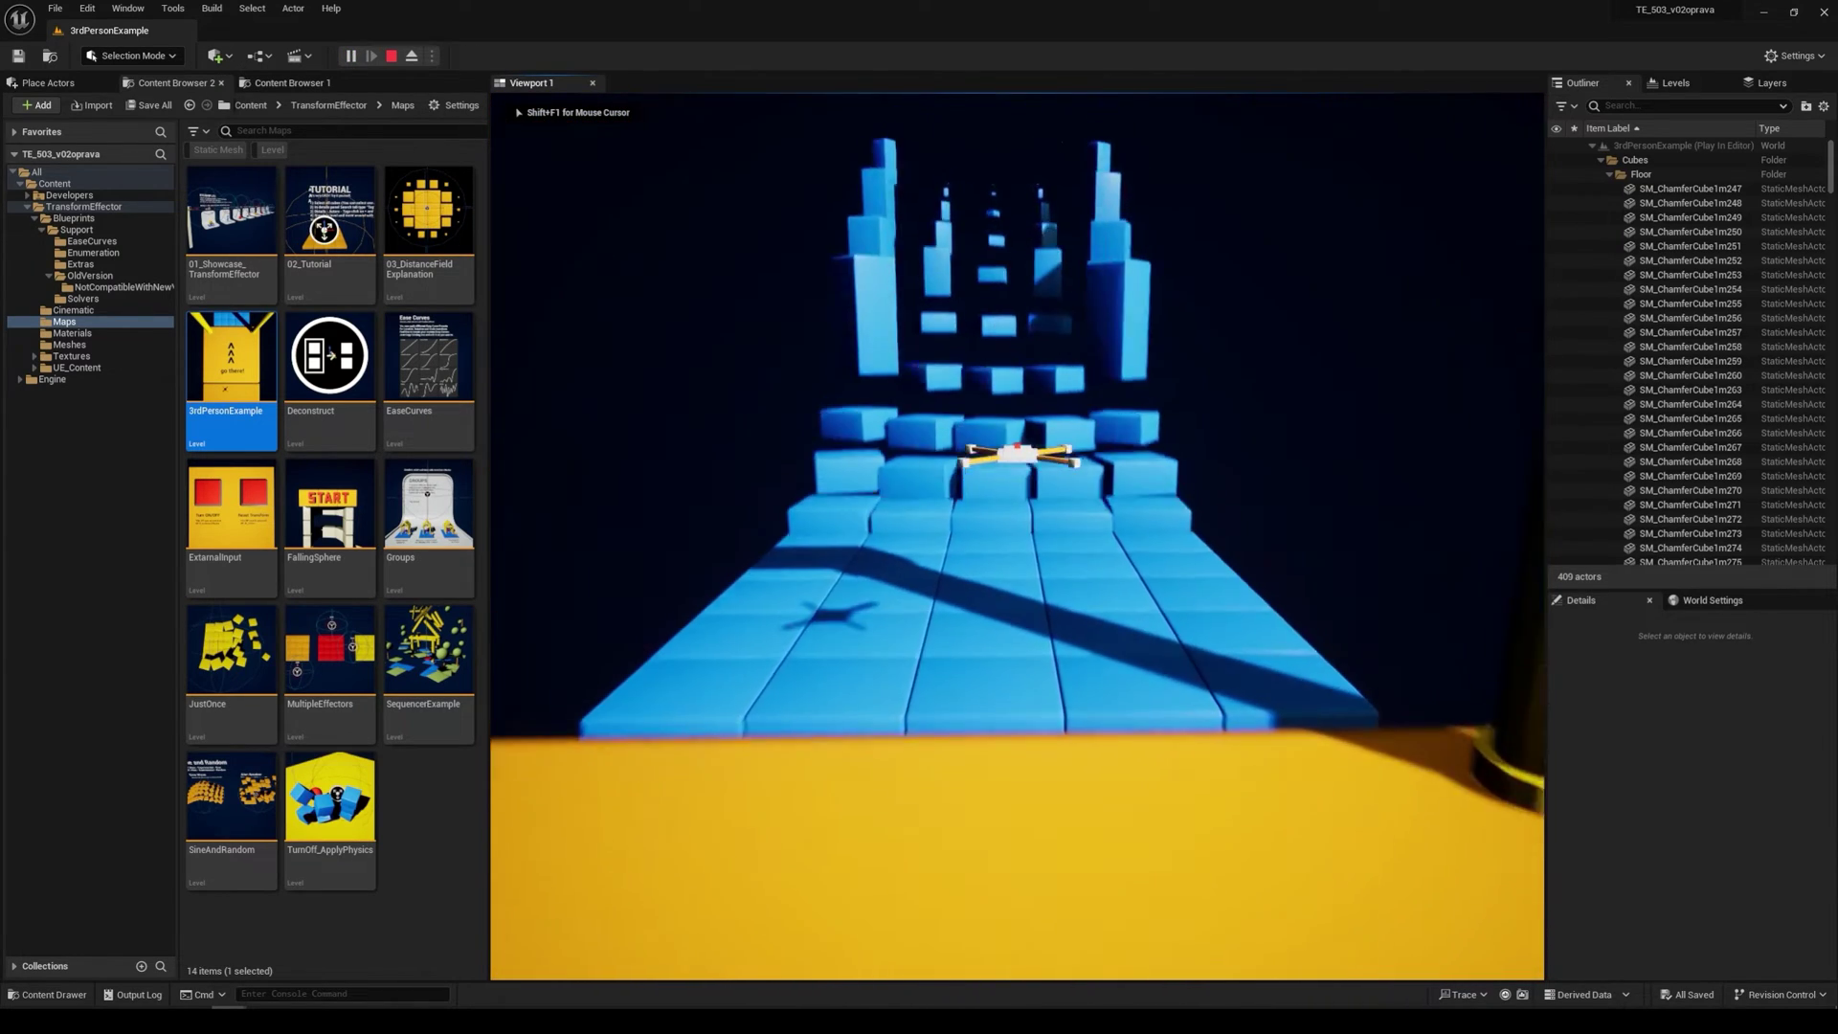
key("w")
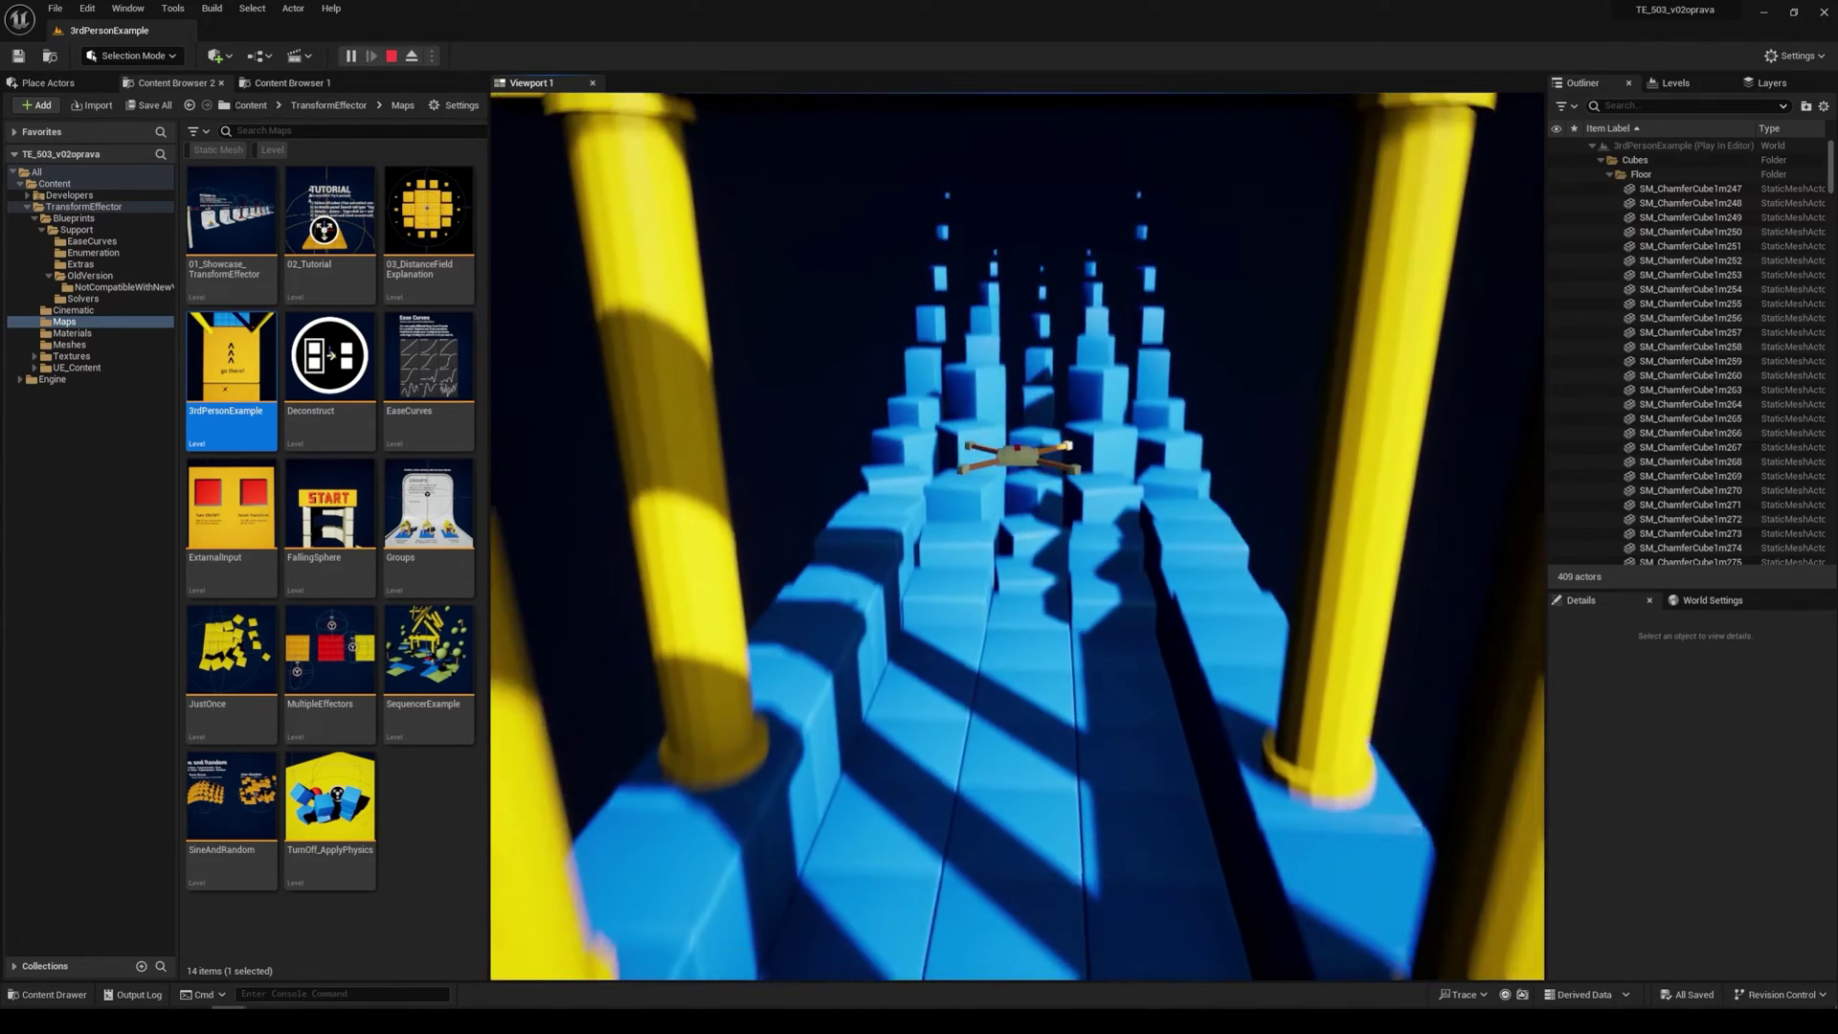
key("Escape")
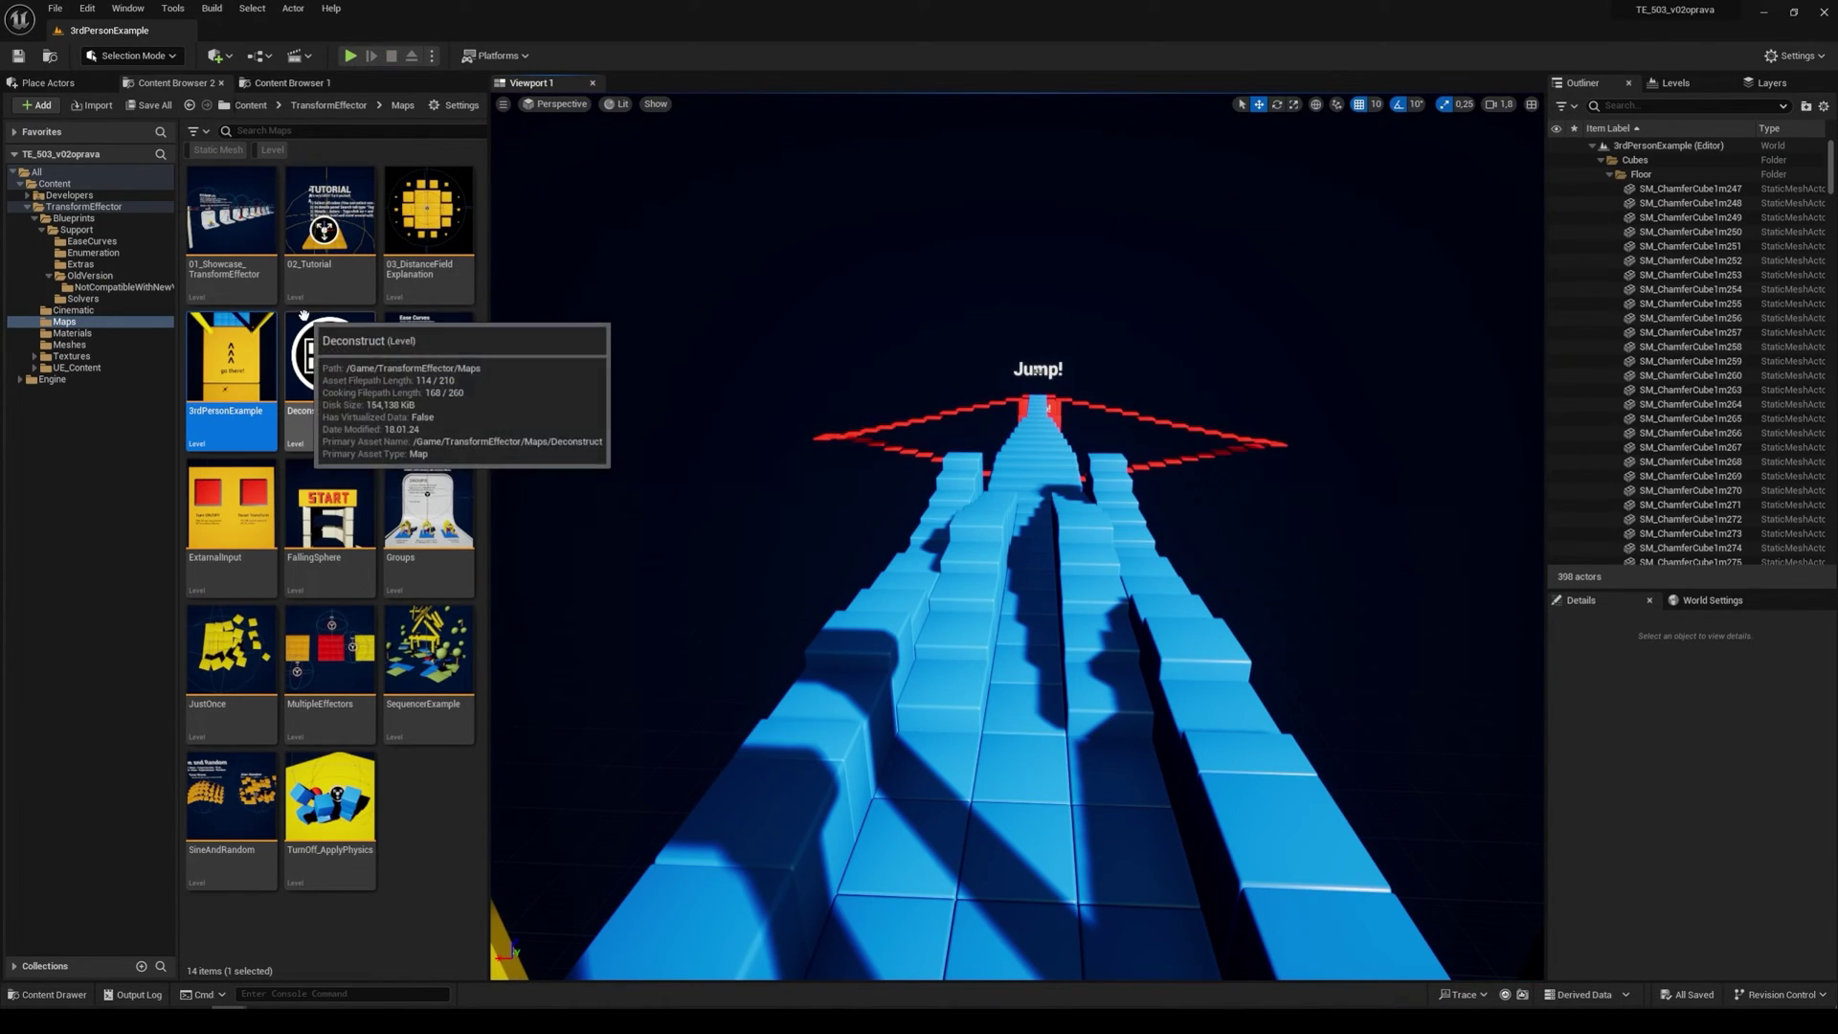
- Open the Deconstruct level, select BP_Temple and look through its static mesh actors
double_click(343, 381)
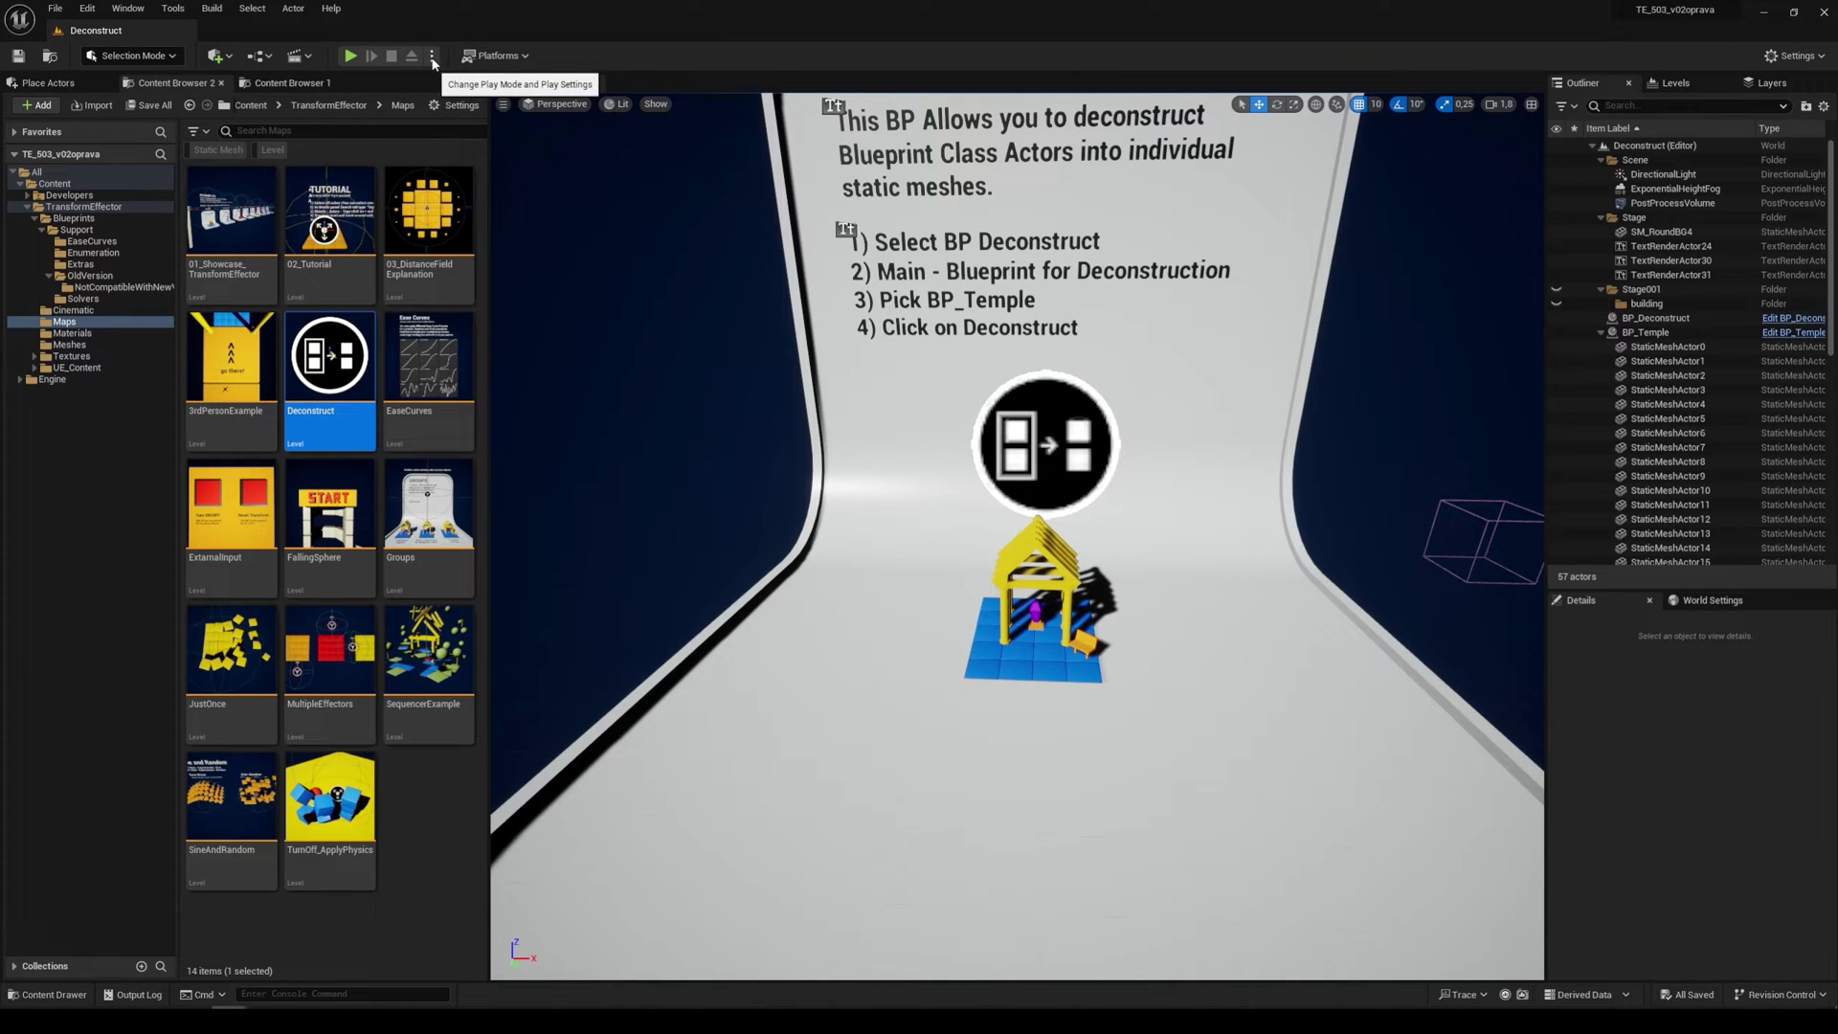
left_click(1017, 574)
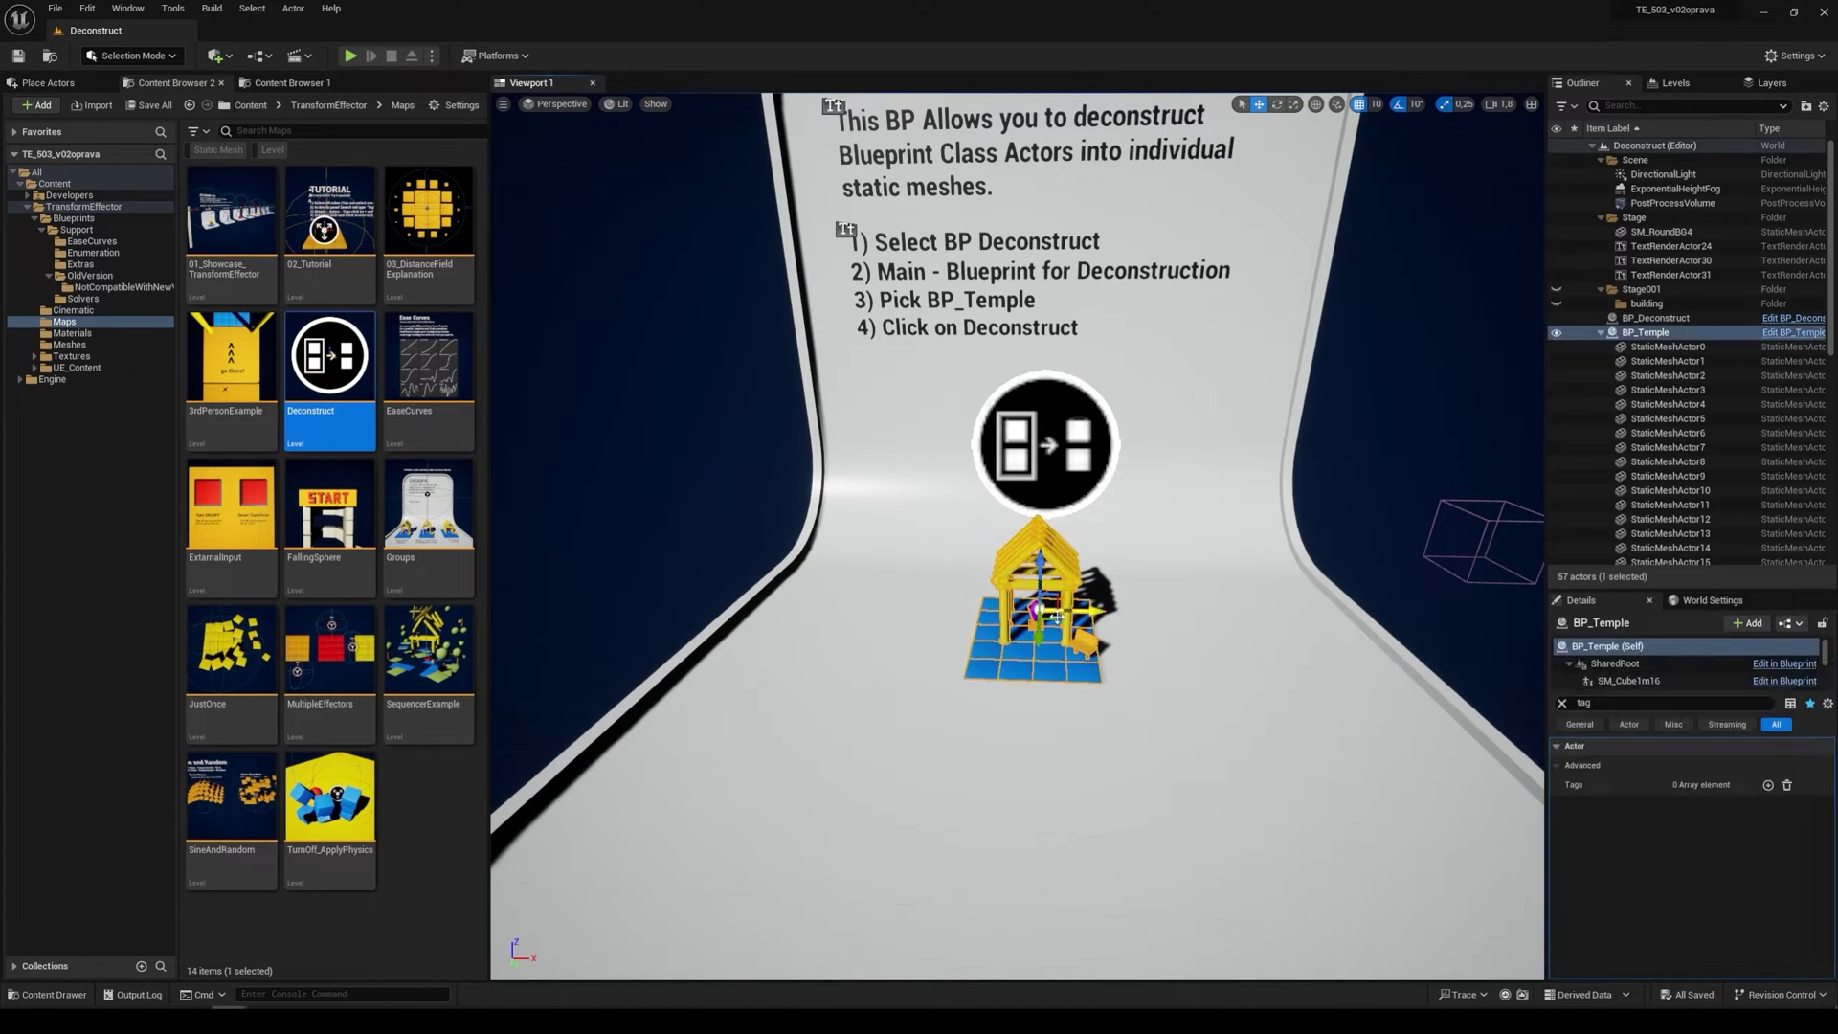
right_click_drag(1018, 613, 938, 571)
key("w")
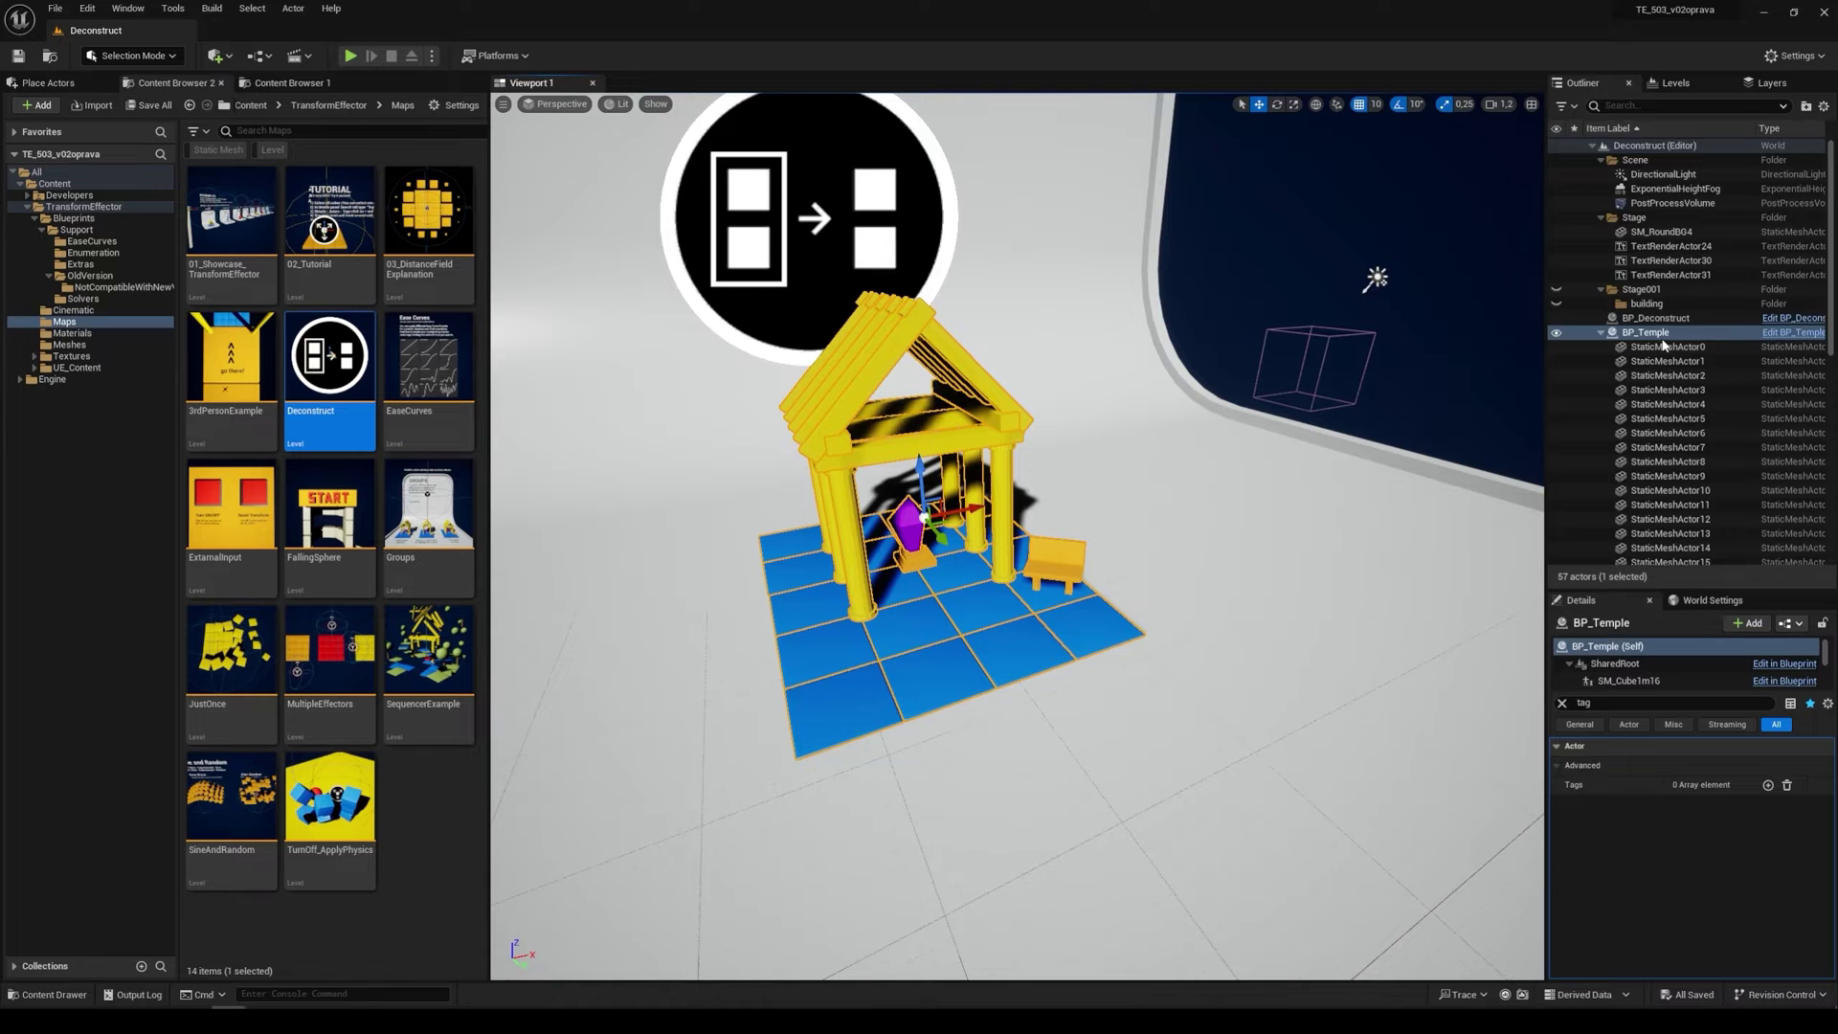
scroll(1663, 346, "down", 3)
scroll(1666, 370, "up", 3)
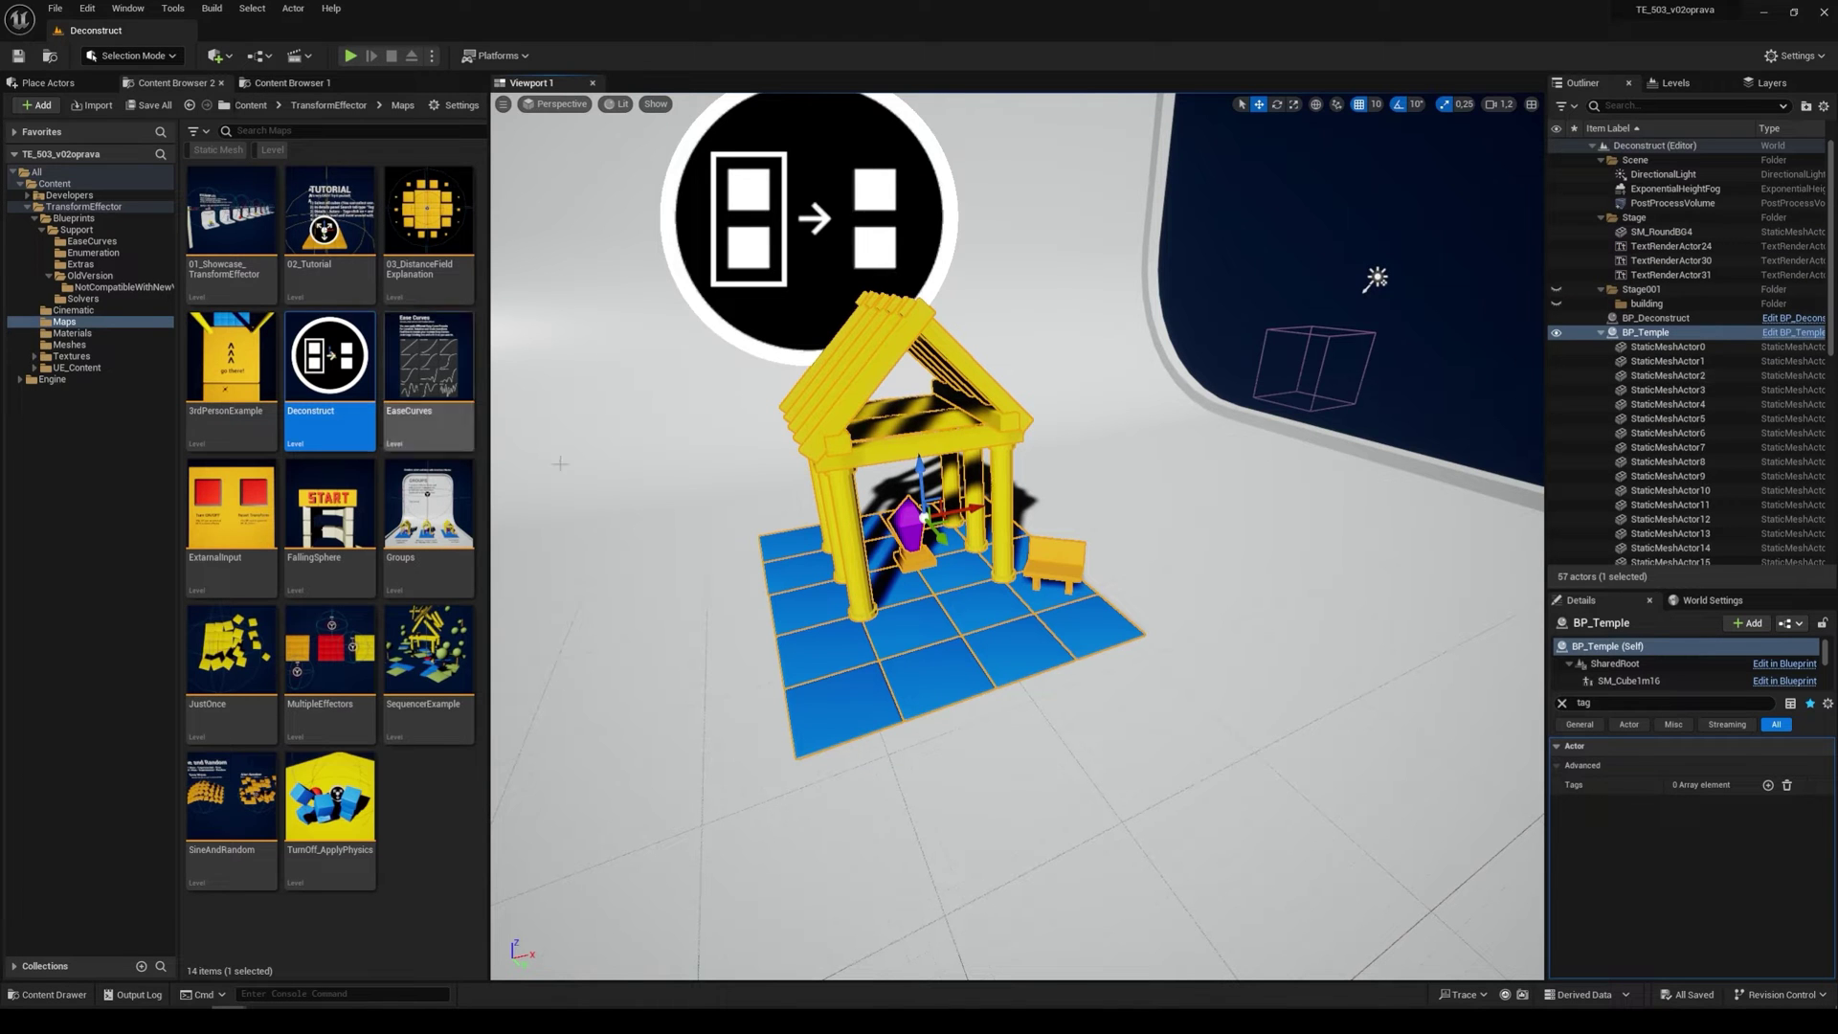
- Assign BP_Temple as BP_Deconstruct's blueprint for deconstruction, deconstruct it, and move the original temple along X beside the separated copy
right_click_drag(1071, 415, 1071, 414)
left_click(1071, 415)
left_click(1563, 703)
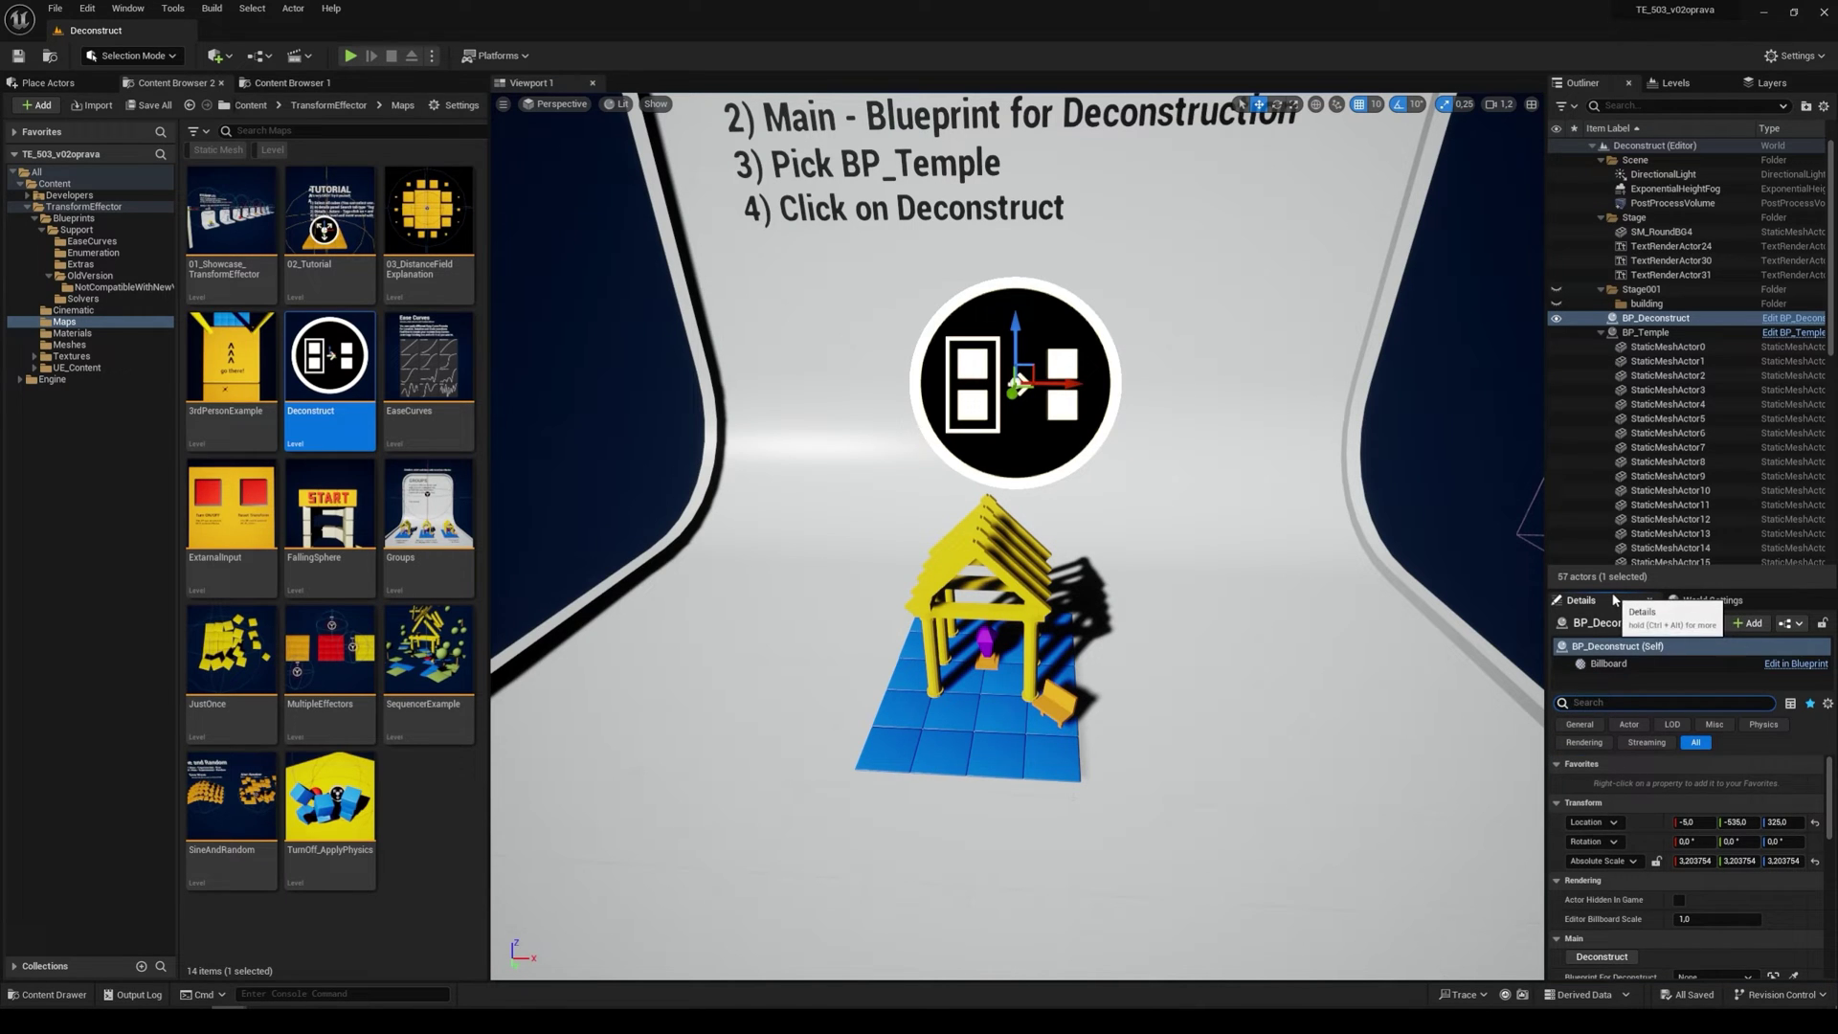
left_click_drag(1608, 591, 1608, 426)
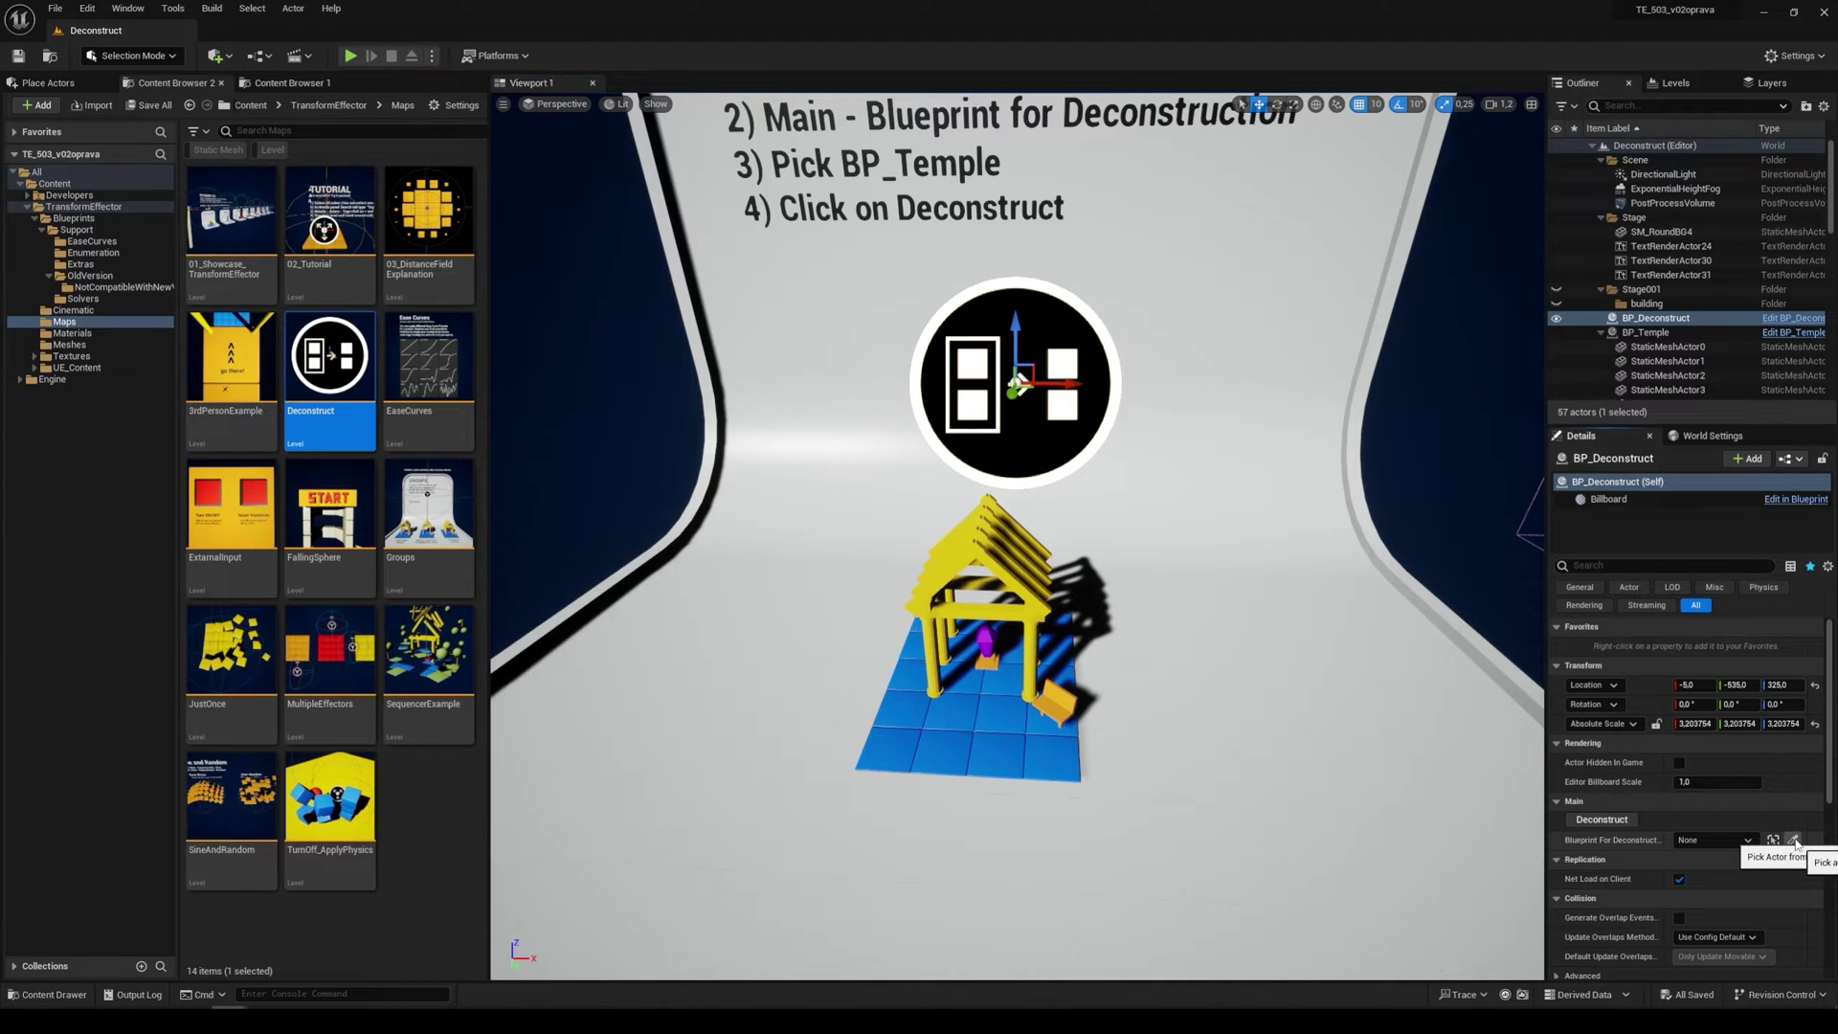
left_click(1794, 840)
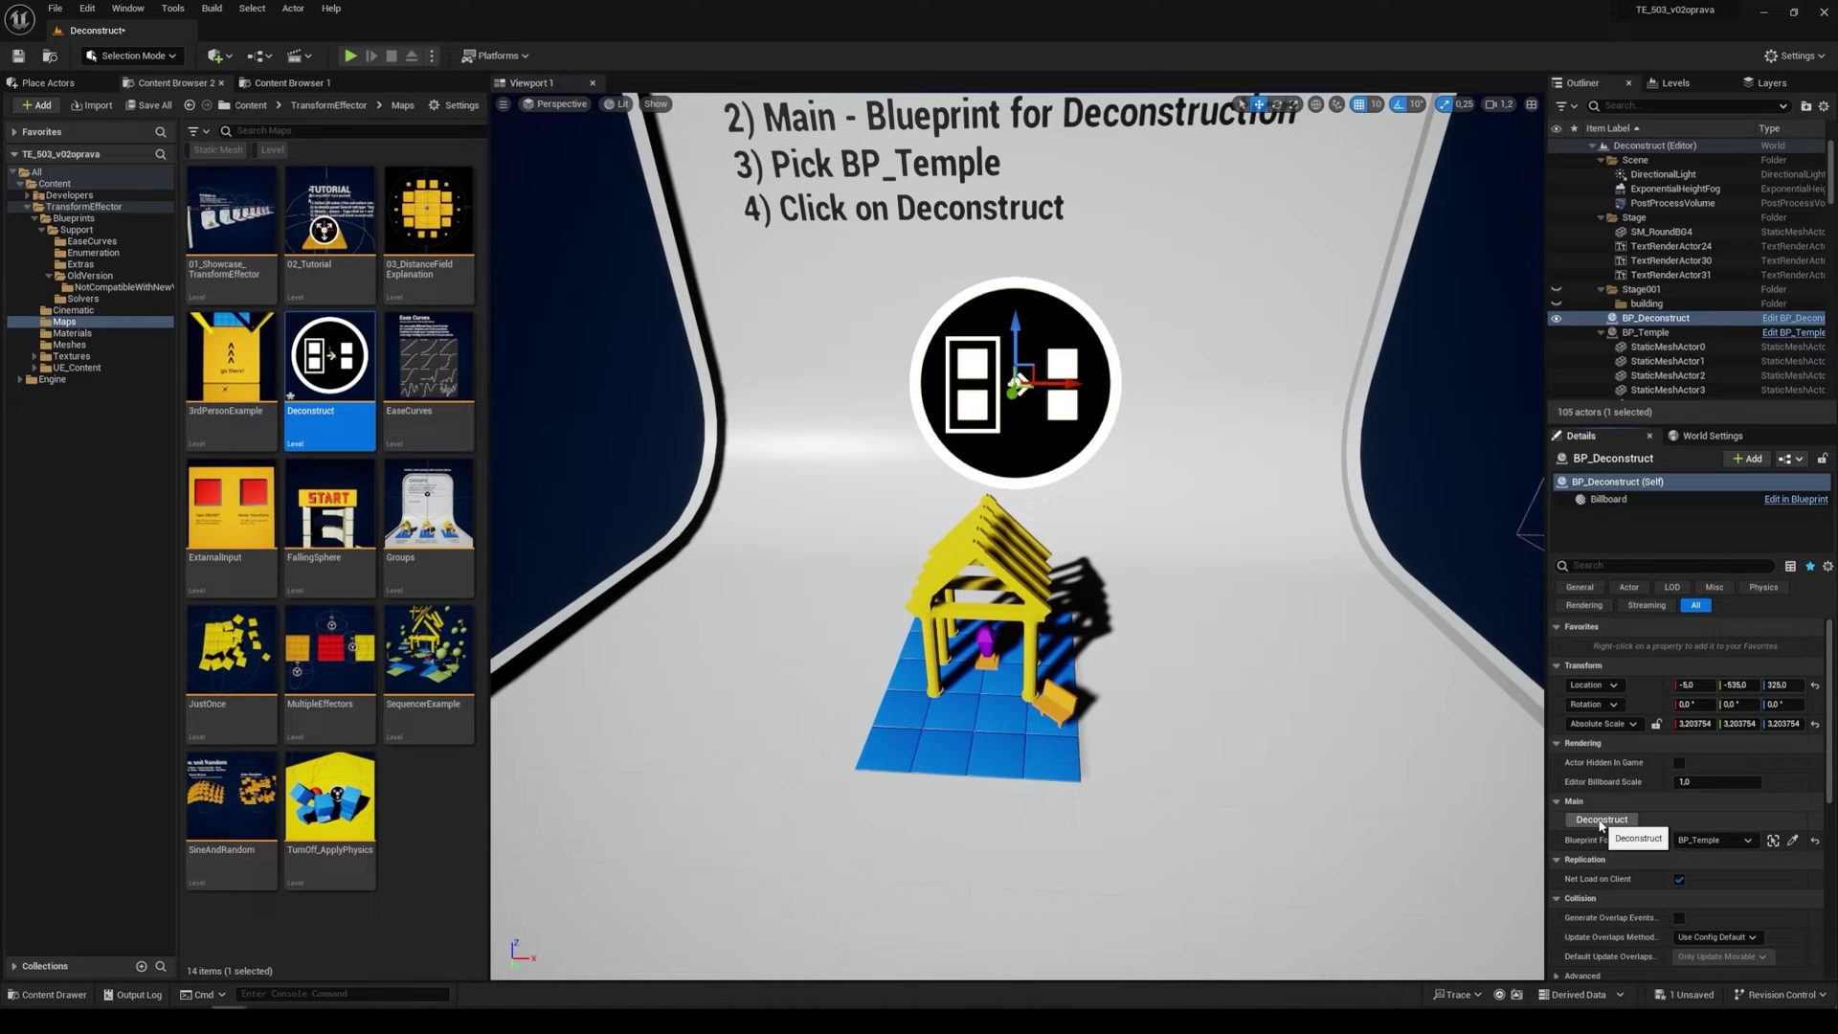
left_click(1031, 622)
left_click_drag(1019, 651, 1269, 663)
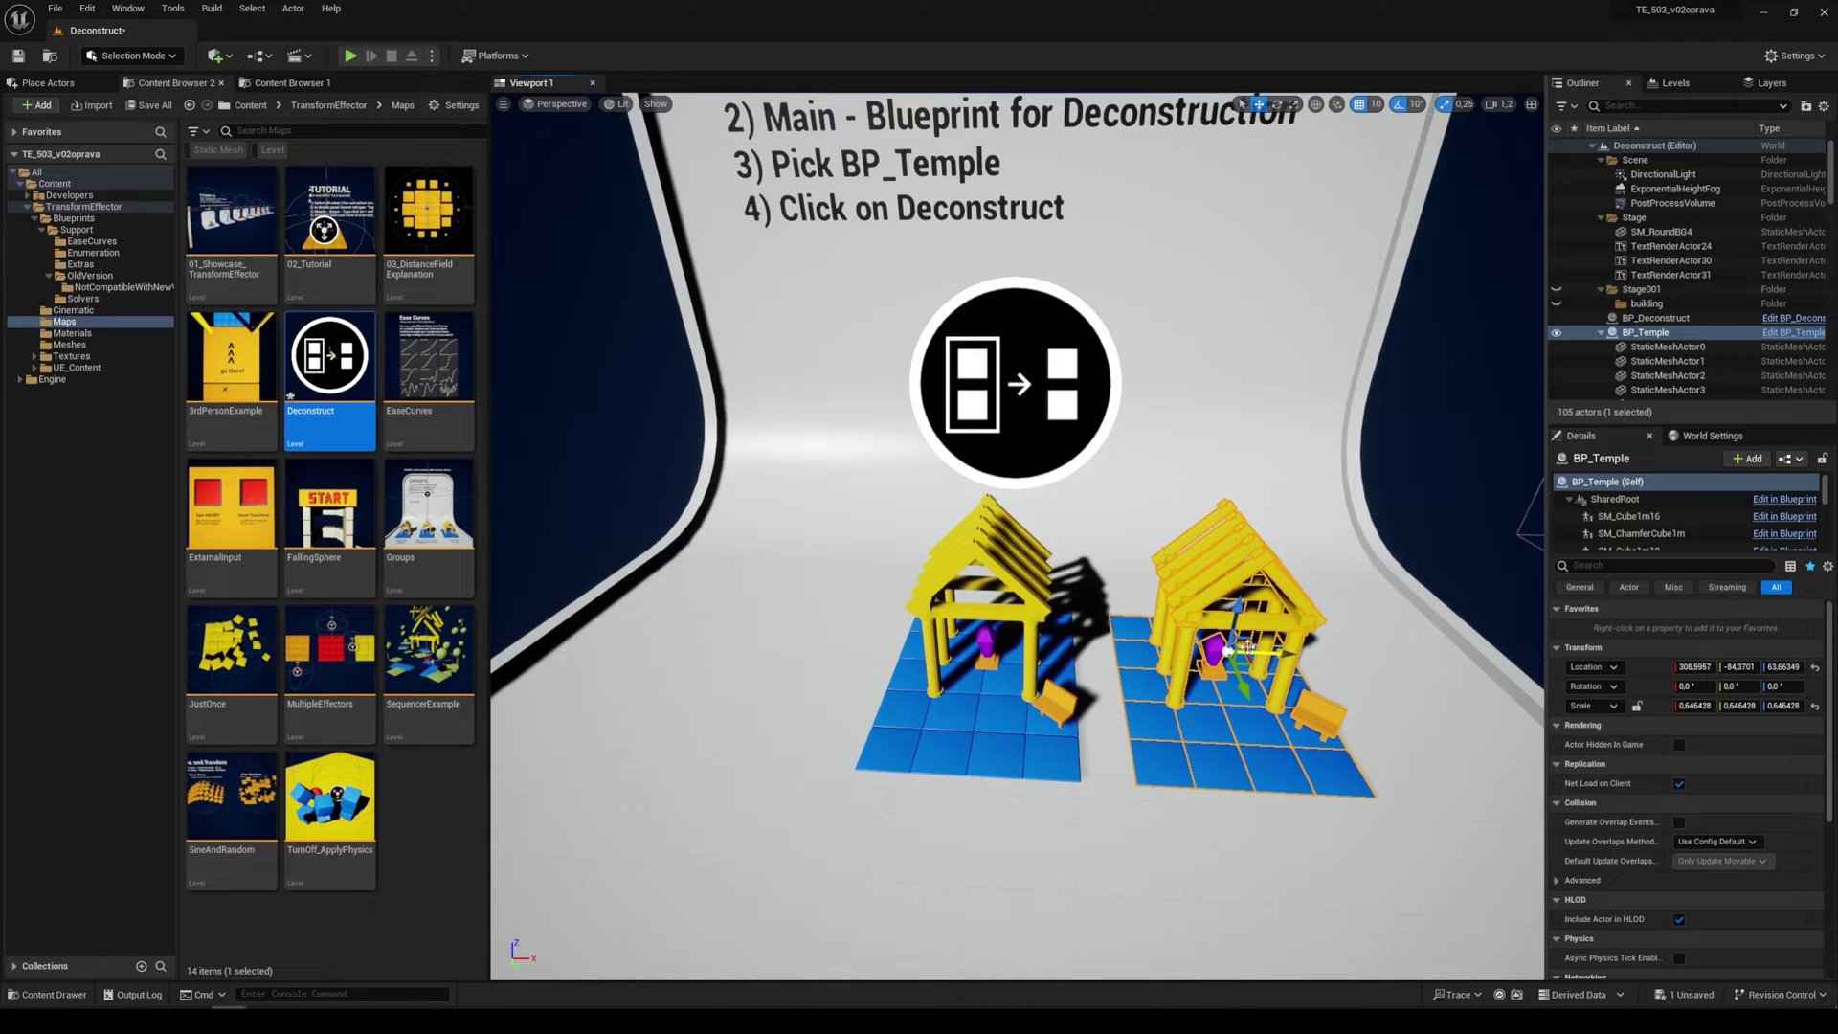
- Select various floor tiles and other parts of the deconstructed temple to examine them as individual static mesh actors
left_click(973, 690)
left_click(906, 709)
left_click(953, 711)
left_click(911, 675)
left_click(994, 725)
left_click(943, 746)
left_click(960, 667)
left_click(992, 708)
left_click(1005, 679)
left_click(979, 608)
right_click_drag(978, 609, 998, 558)
scroll(1063, 632, "down", 2)
left_click(1030, 527)
left_click(977, 524)
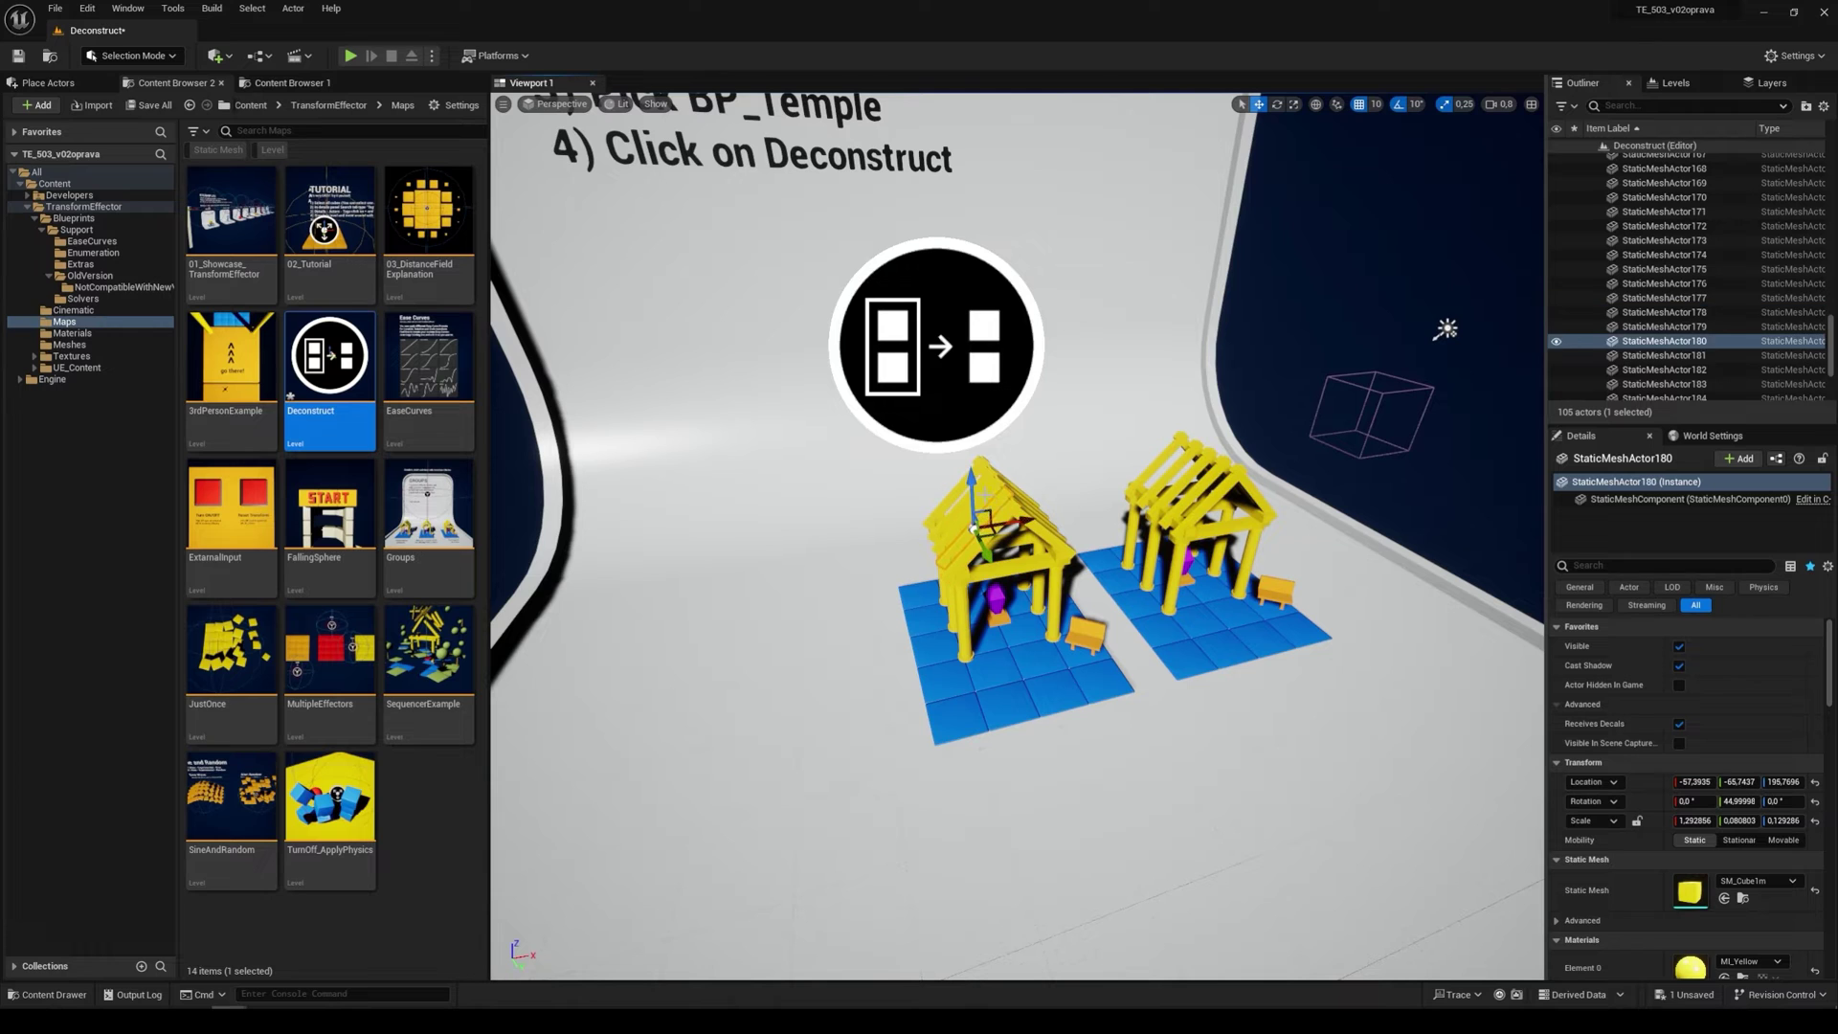
- Open the EaseCurves level without saving the Deconstruct level changes, and start simulating it
double_click(406, 385)
left_click(1041, 672)
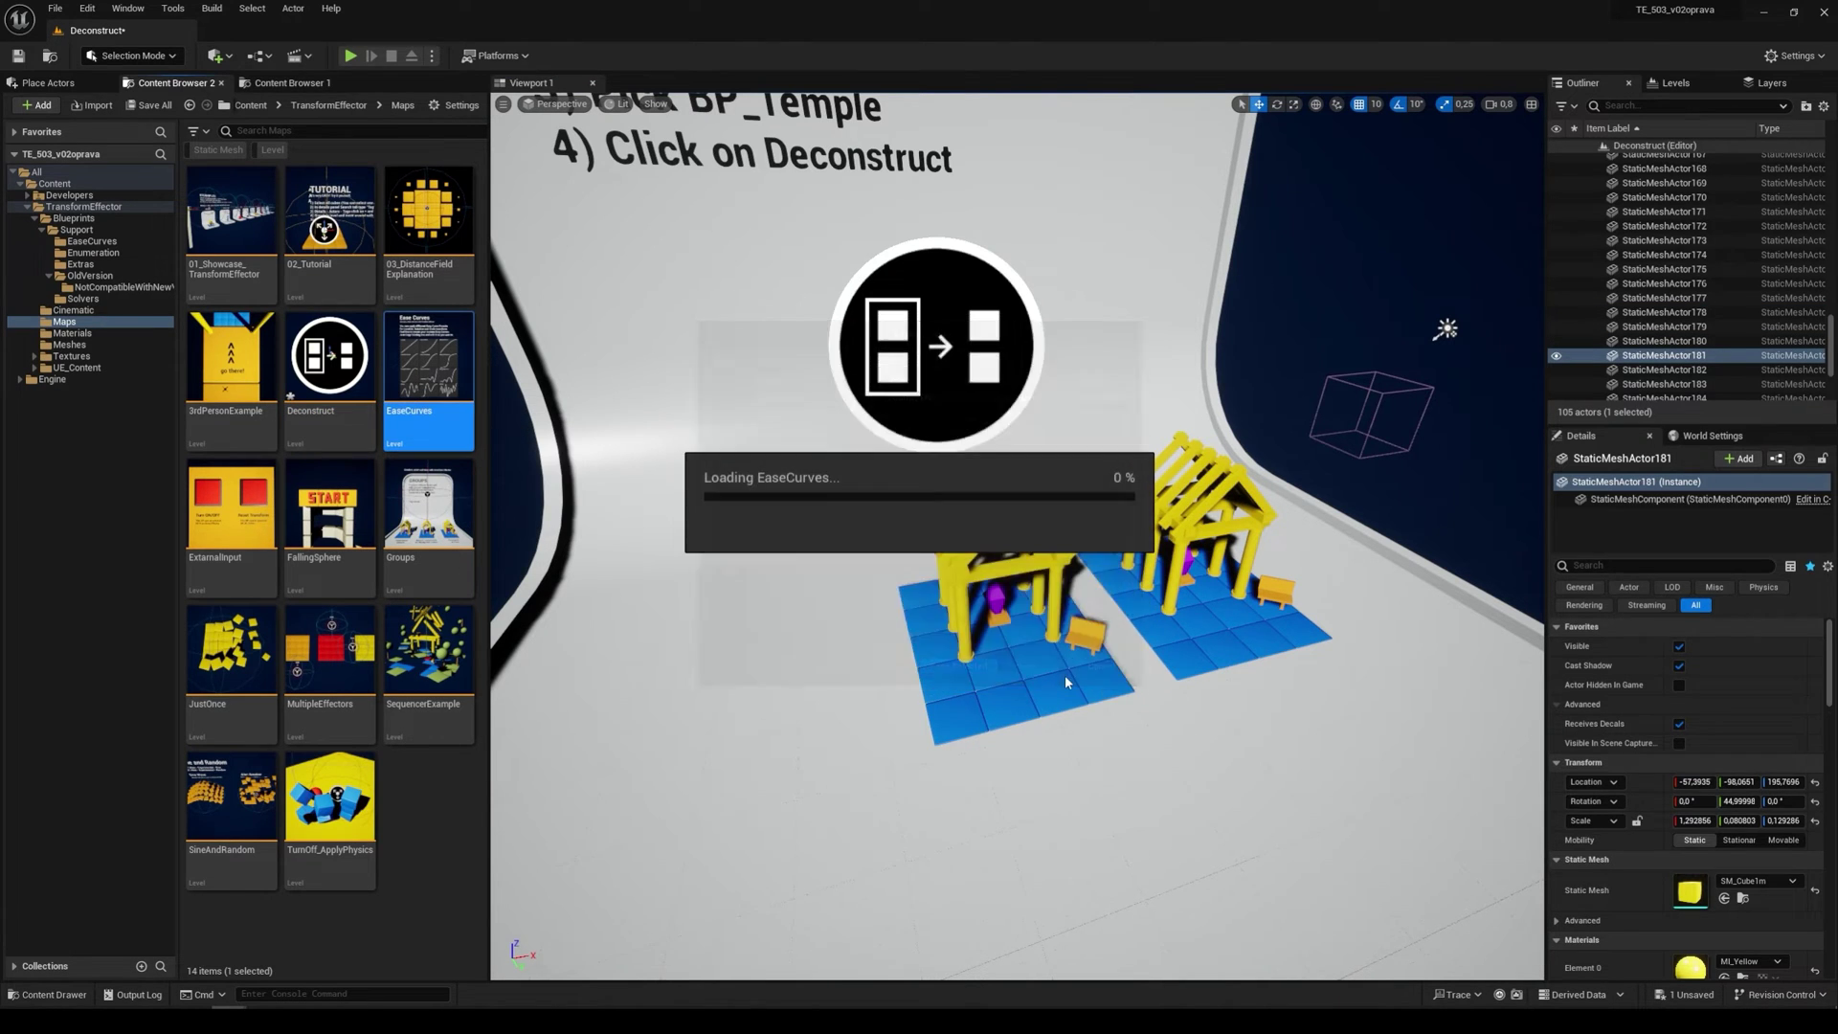
left_click(431, 55)
left_click(498, 170)
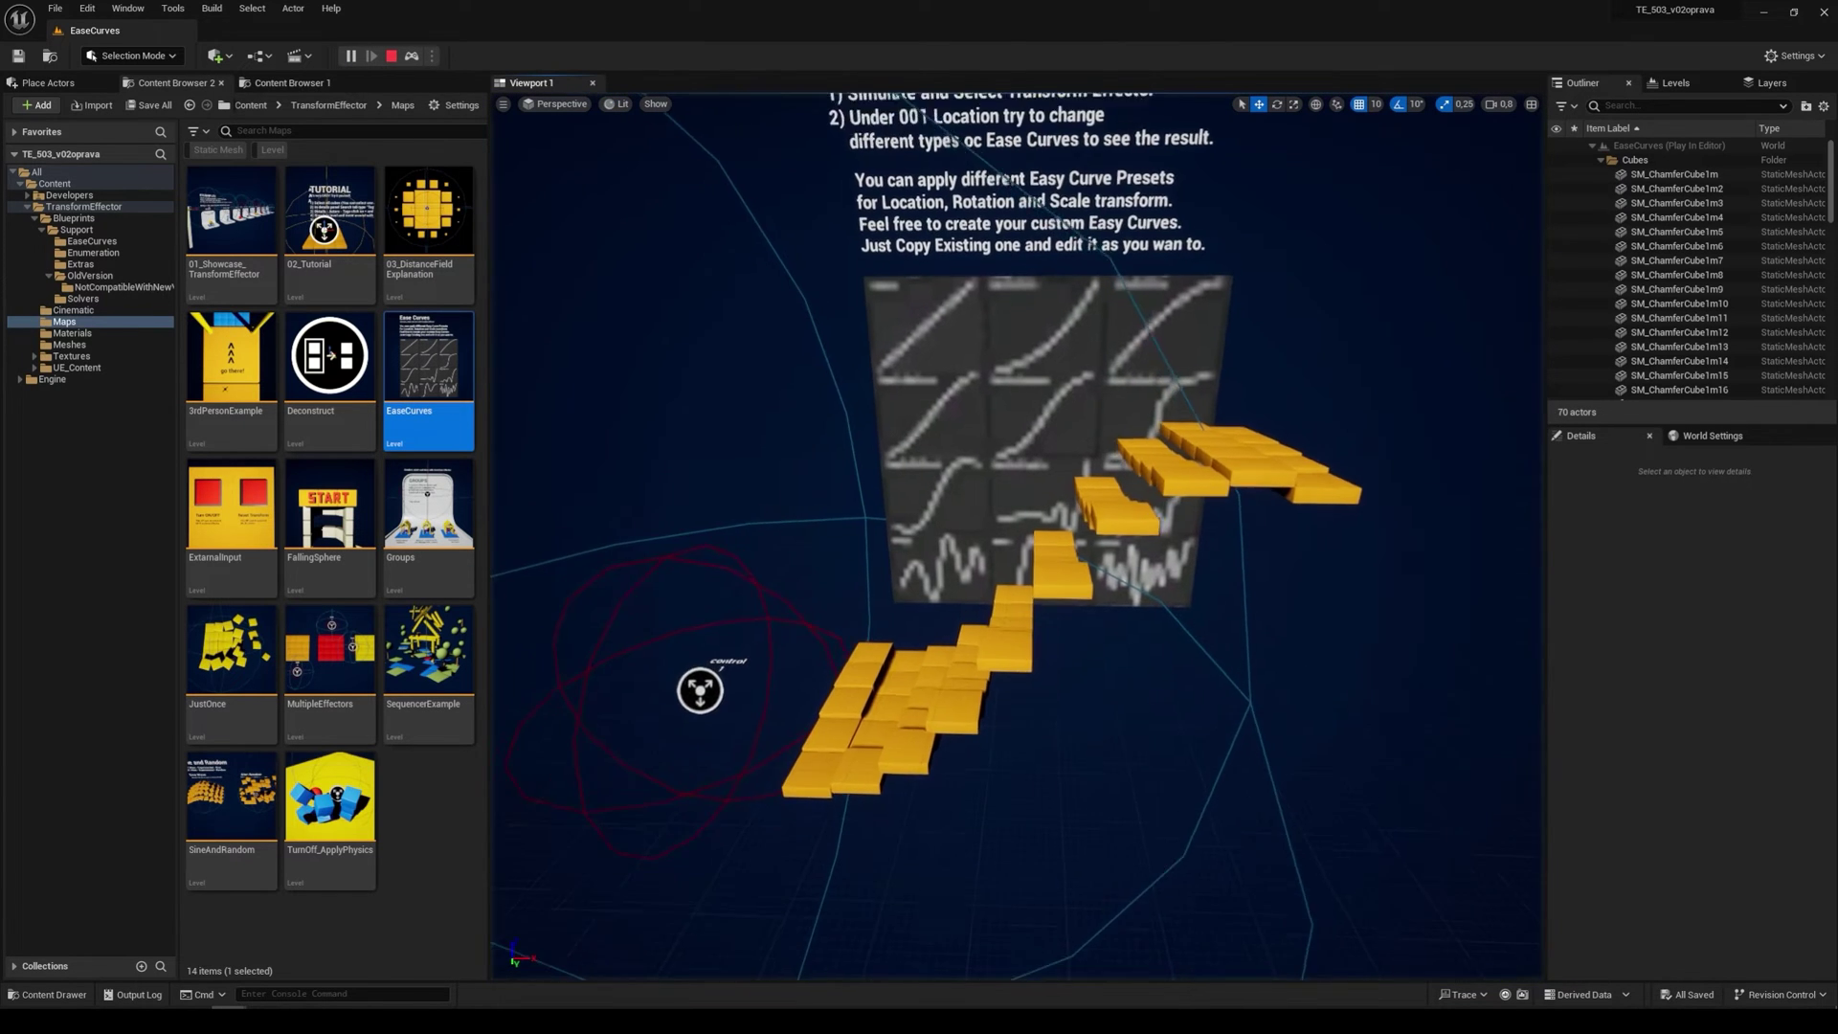
- Select BP_TransformEffector_Basic, look through its location settings, and shift it along X to test its effect on the cubes
right_click_drag(979, 494, 969, 518)
key("s")
left_click(727, 702)
right_click_drag(727, 701, 675, 718)
right_click_drag(1378, 814, 1407, 841)
key("s")
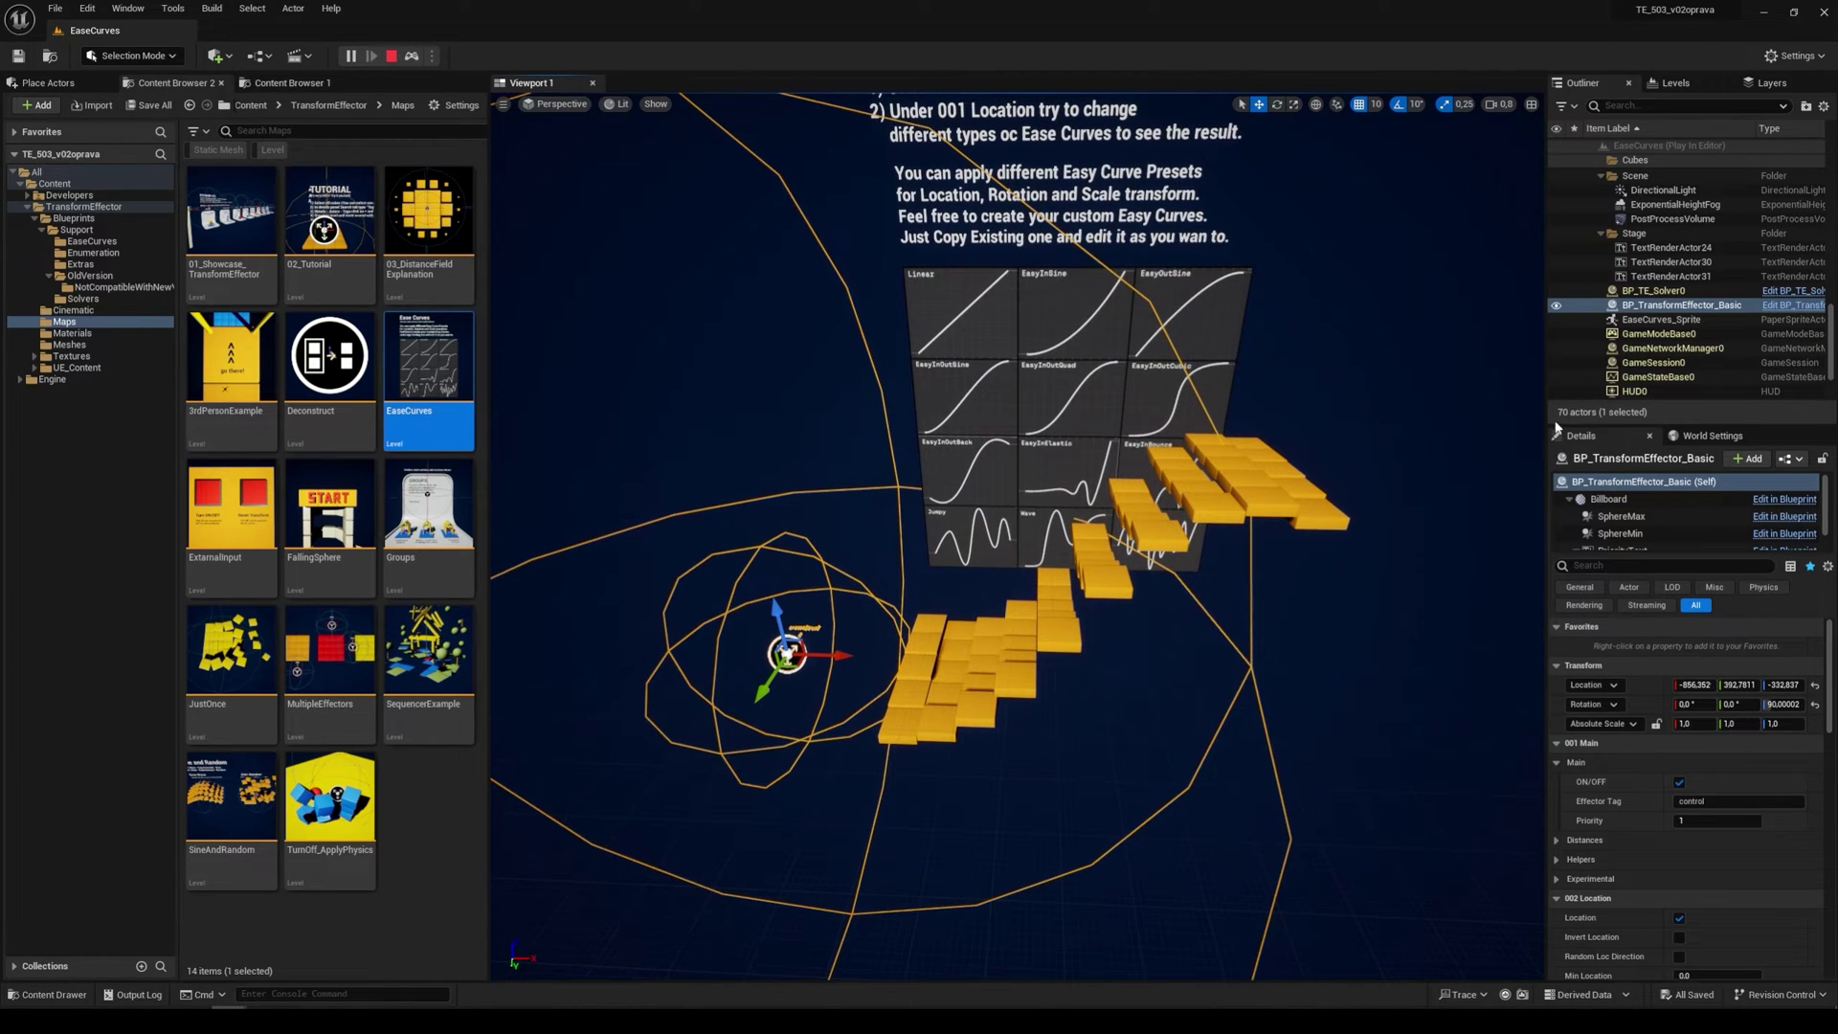
left_click_drag(1554, 427, 1461, 373)
scroll(1539, 743, "down", 5)
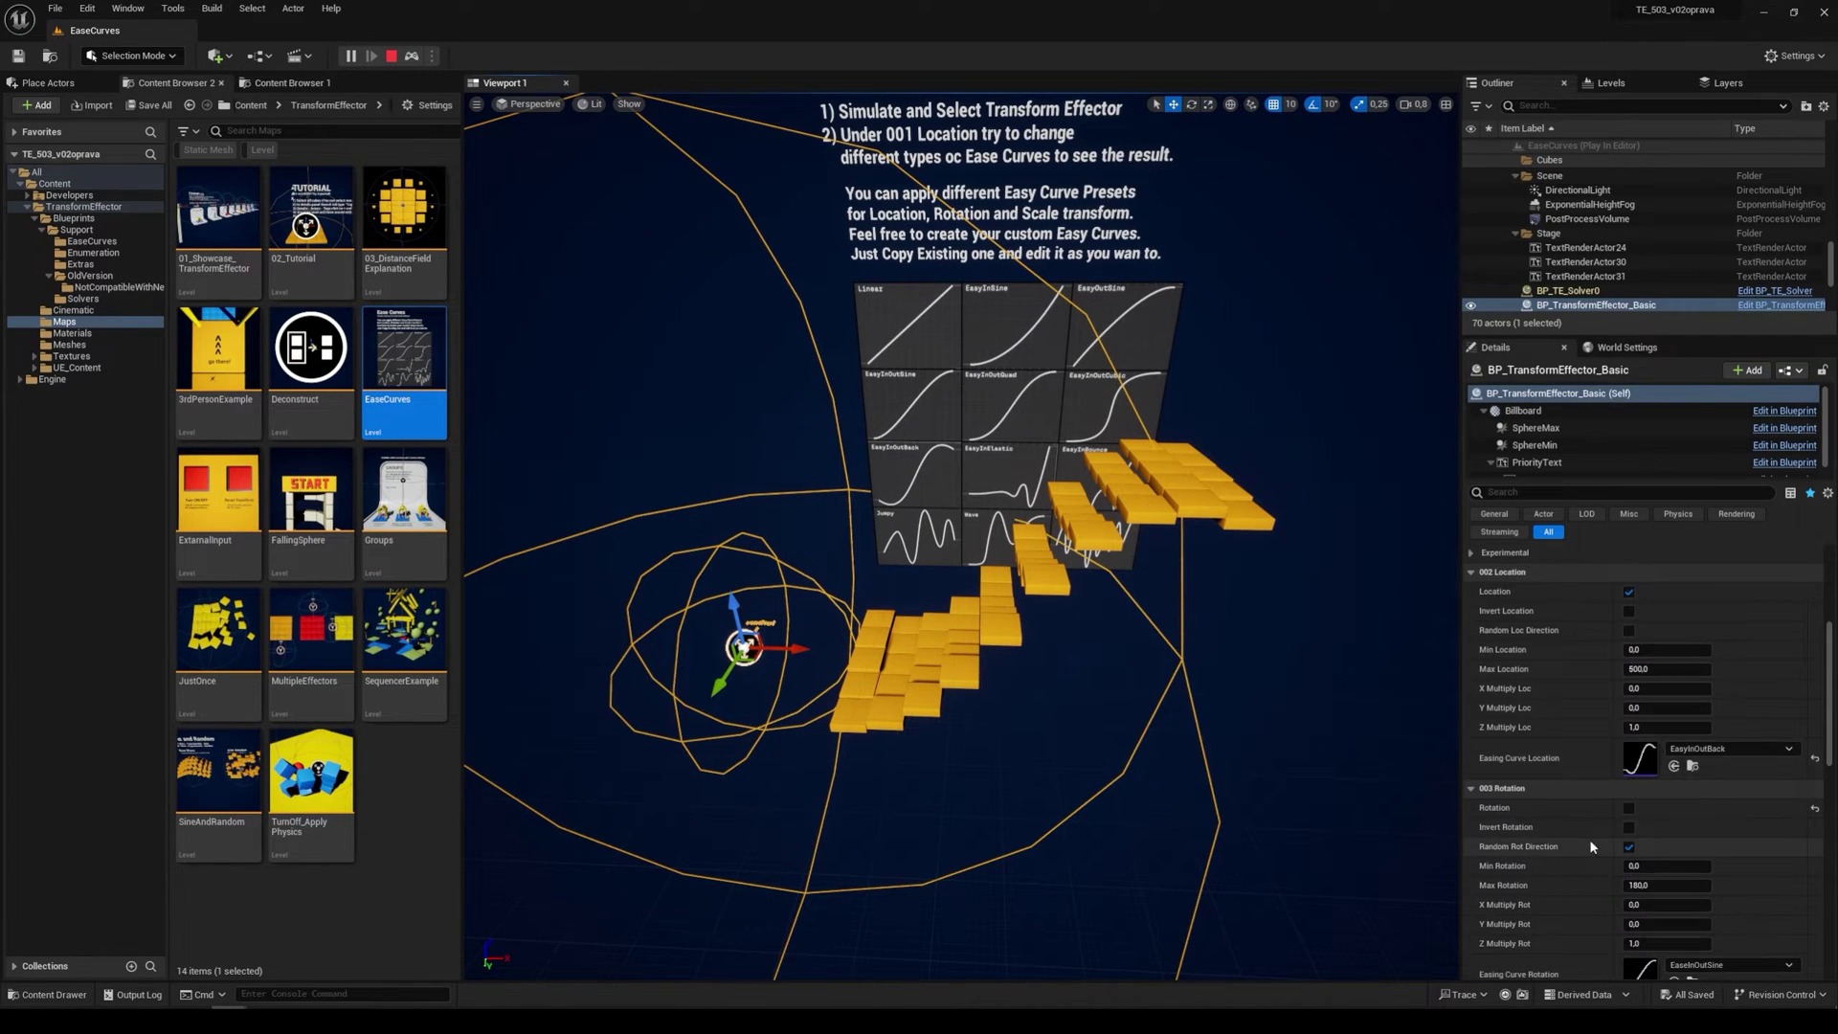
scroll(1589, 839, "up", 3)
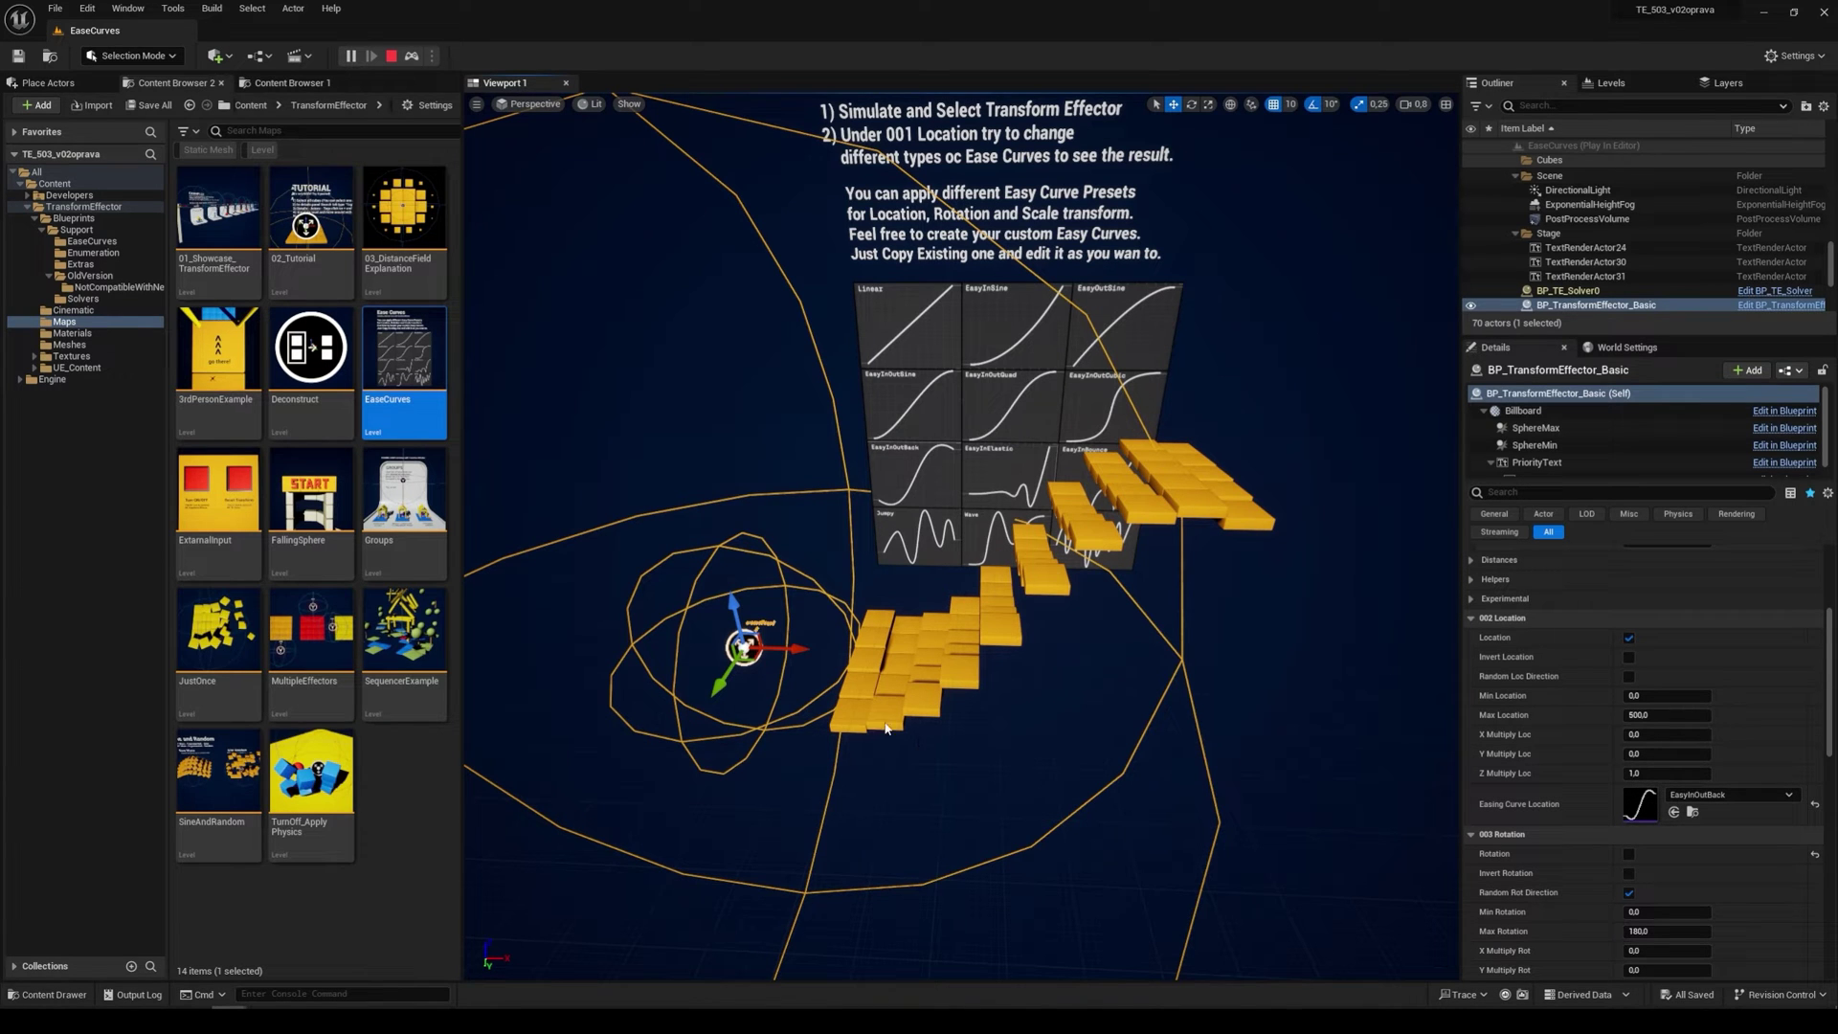
left_click(760, 641)
left_click_drag(770, 648, 794, 713)
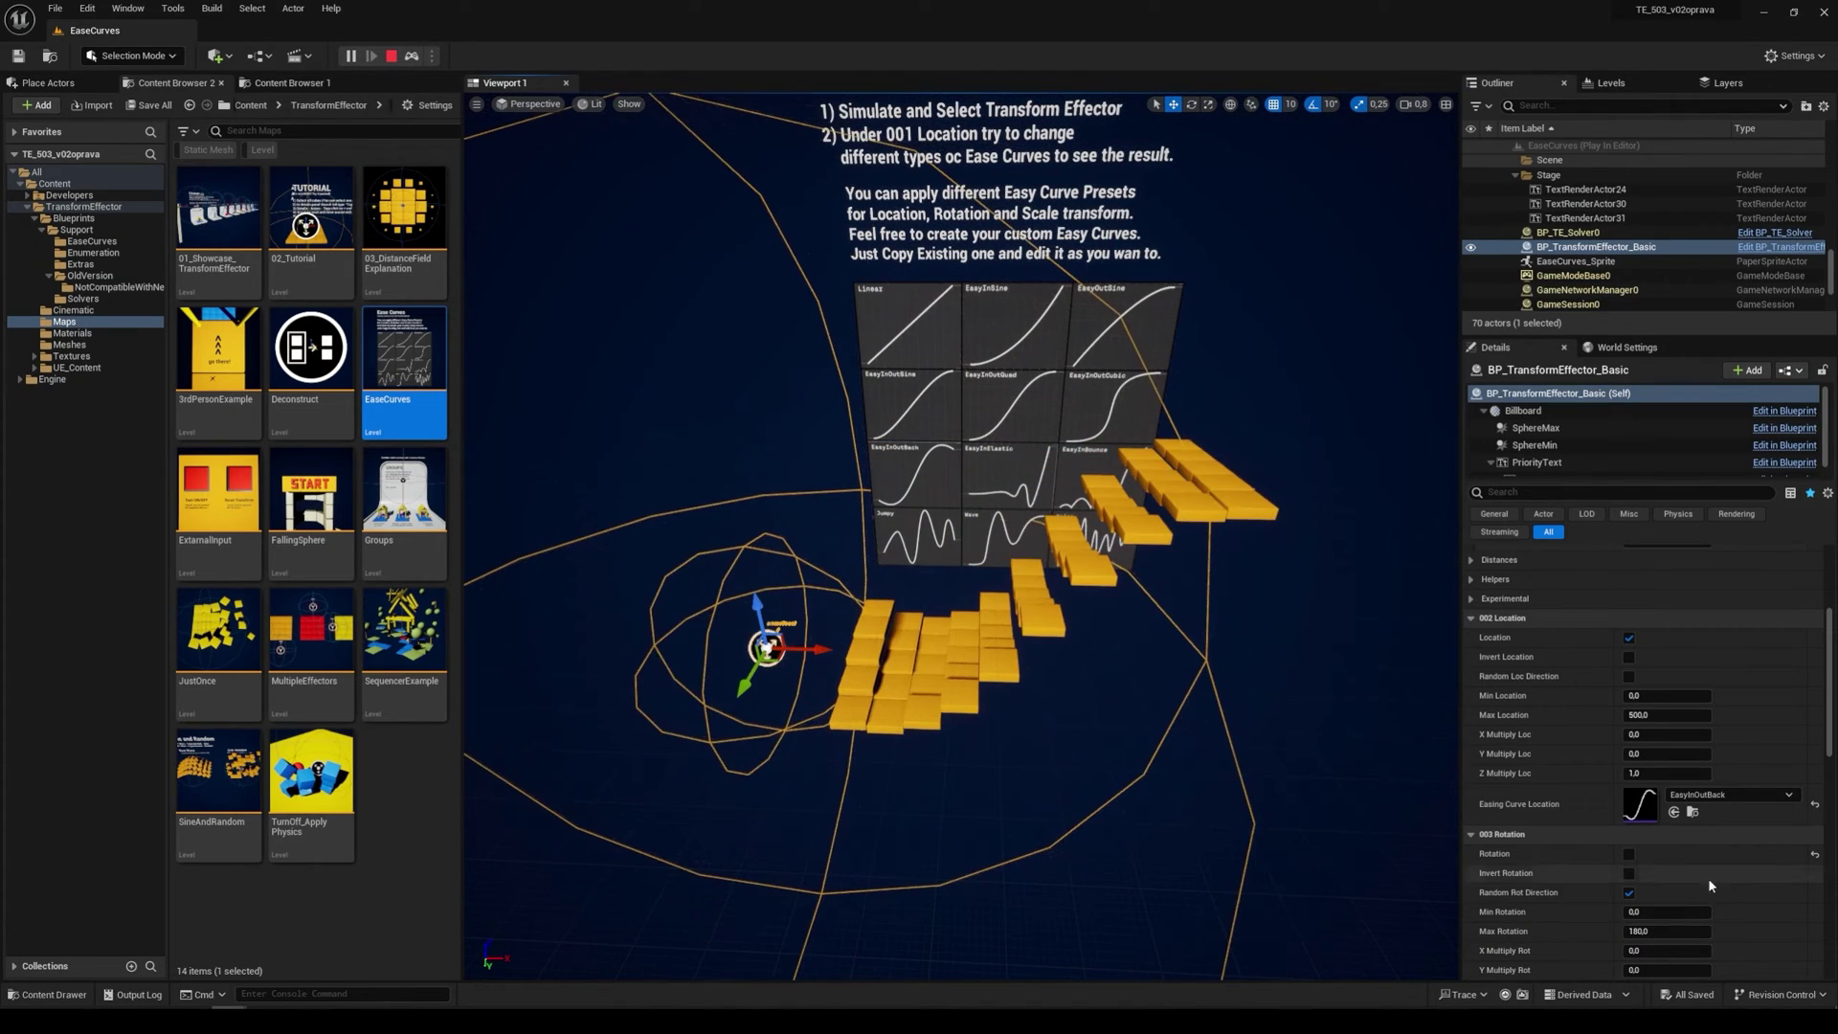
- Browse to the EaseCurves assets, assign Jumpy as the effector's Easing Curve Location, and move the effector along X to test it
left_click(1693, 813)
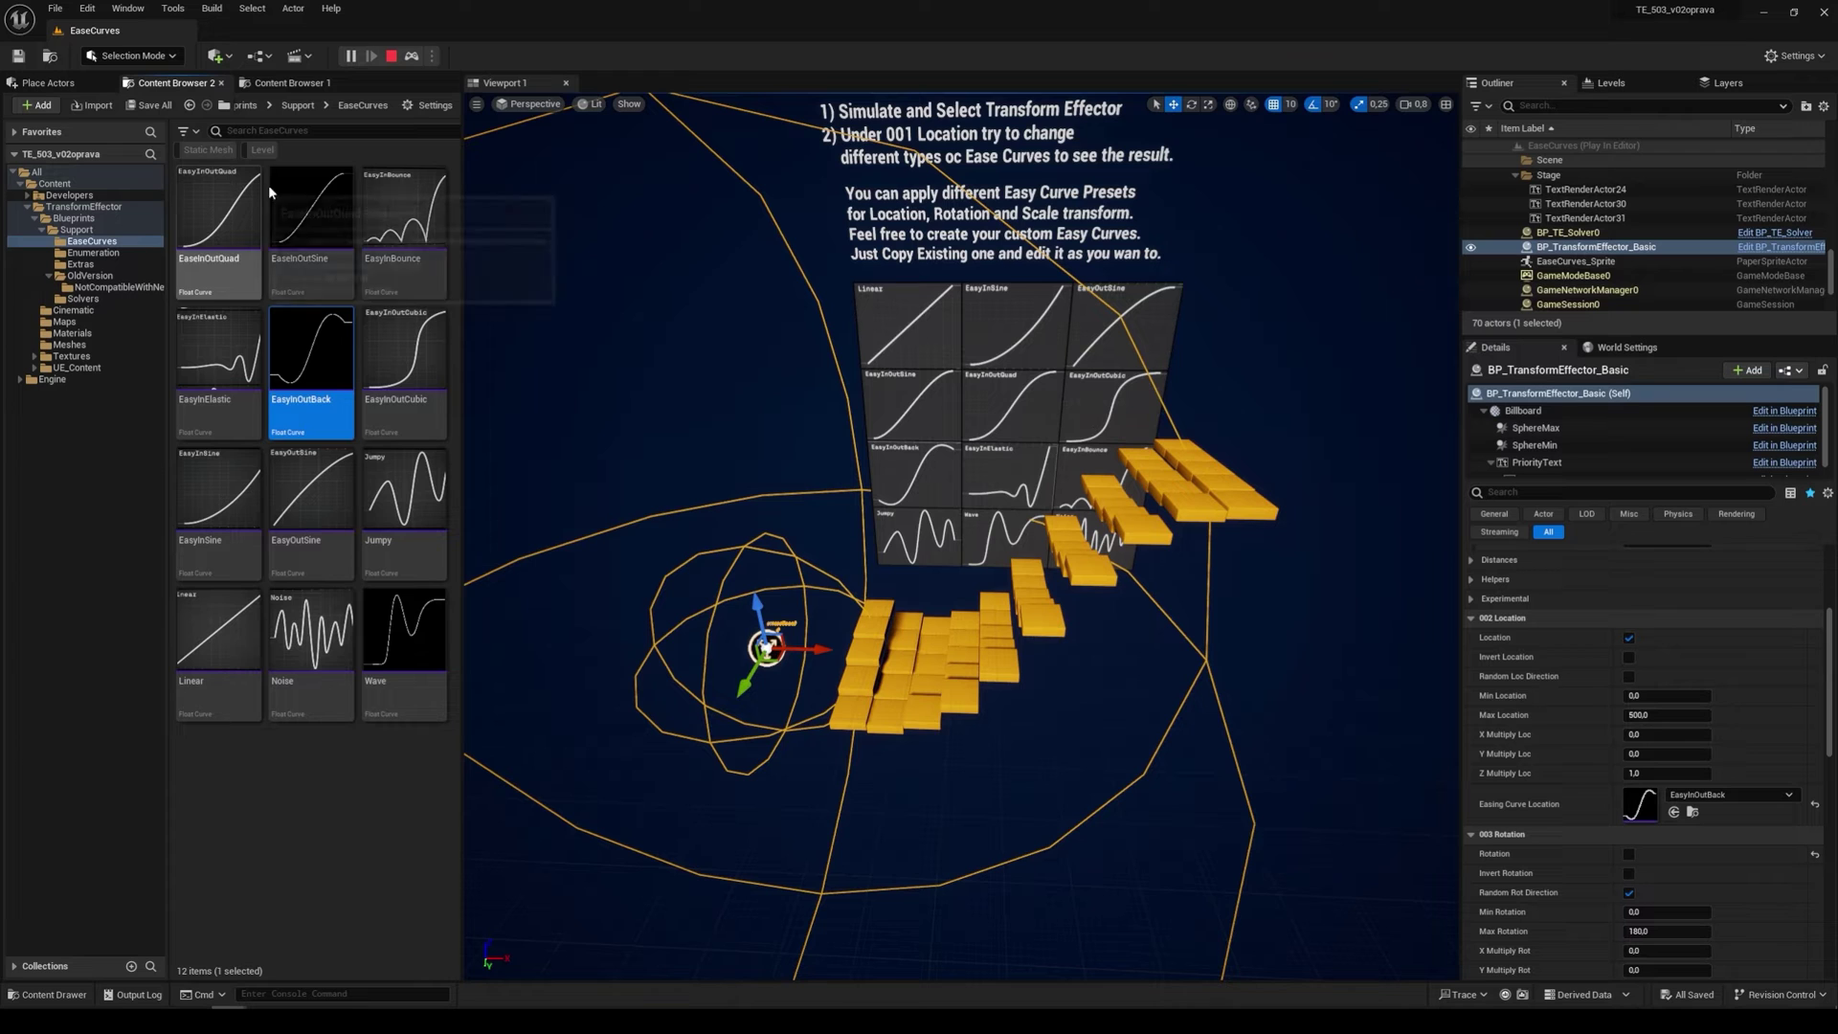
left_click_drag(405, 503, 1441, 846)
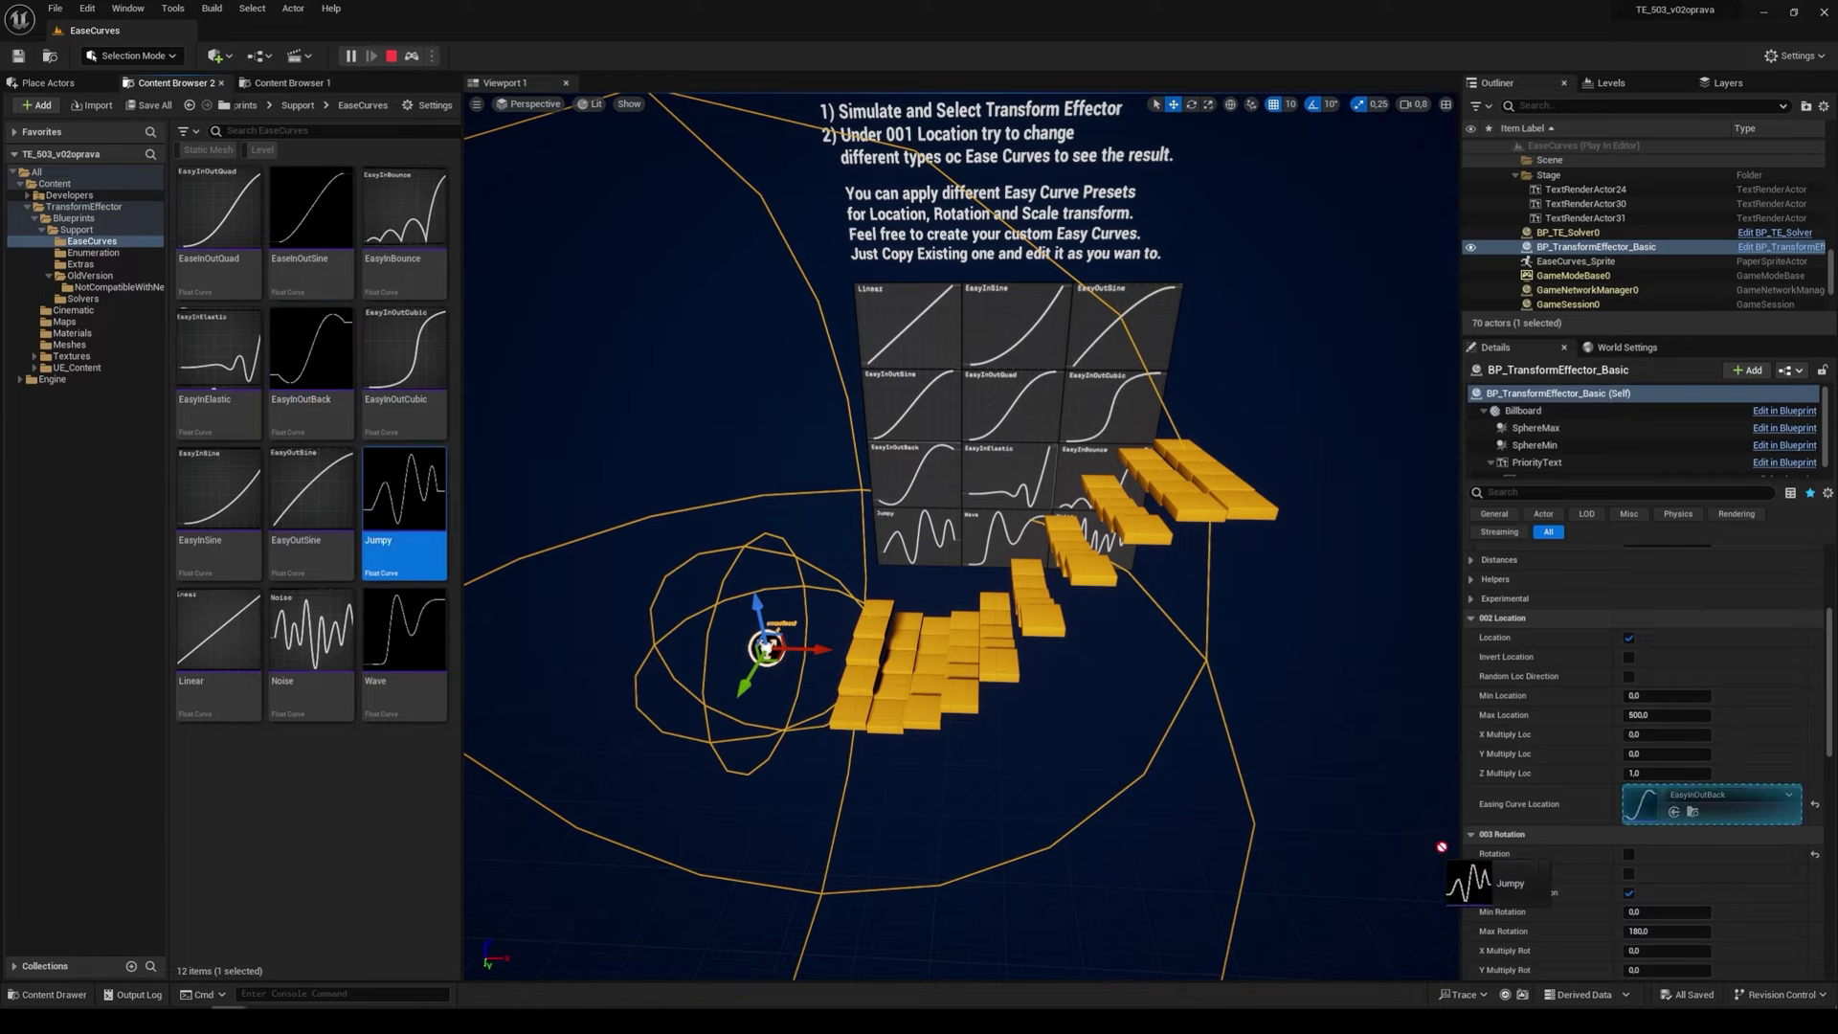
left_click_drag(1654, 803, 1654, 804)
left_click_drag(807, 650, 762, 694)
- Assign the Noise curve as the effector's Easing Curve Location and move the effector along X to test it
left_click_drag(312, 632, 1385, 859)
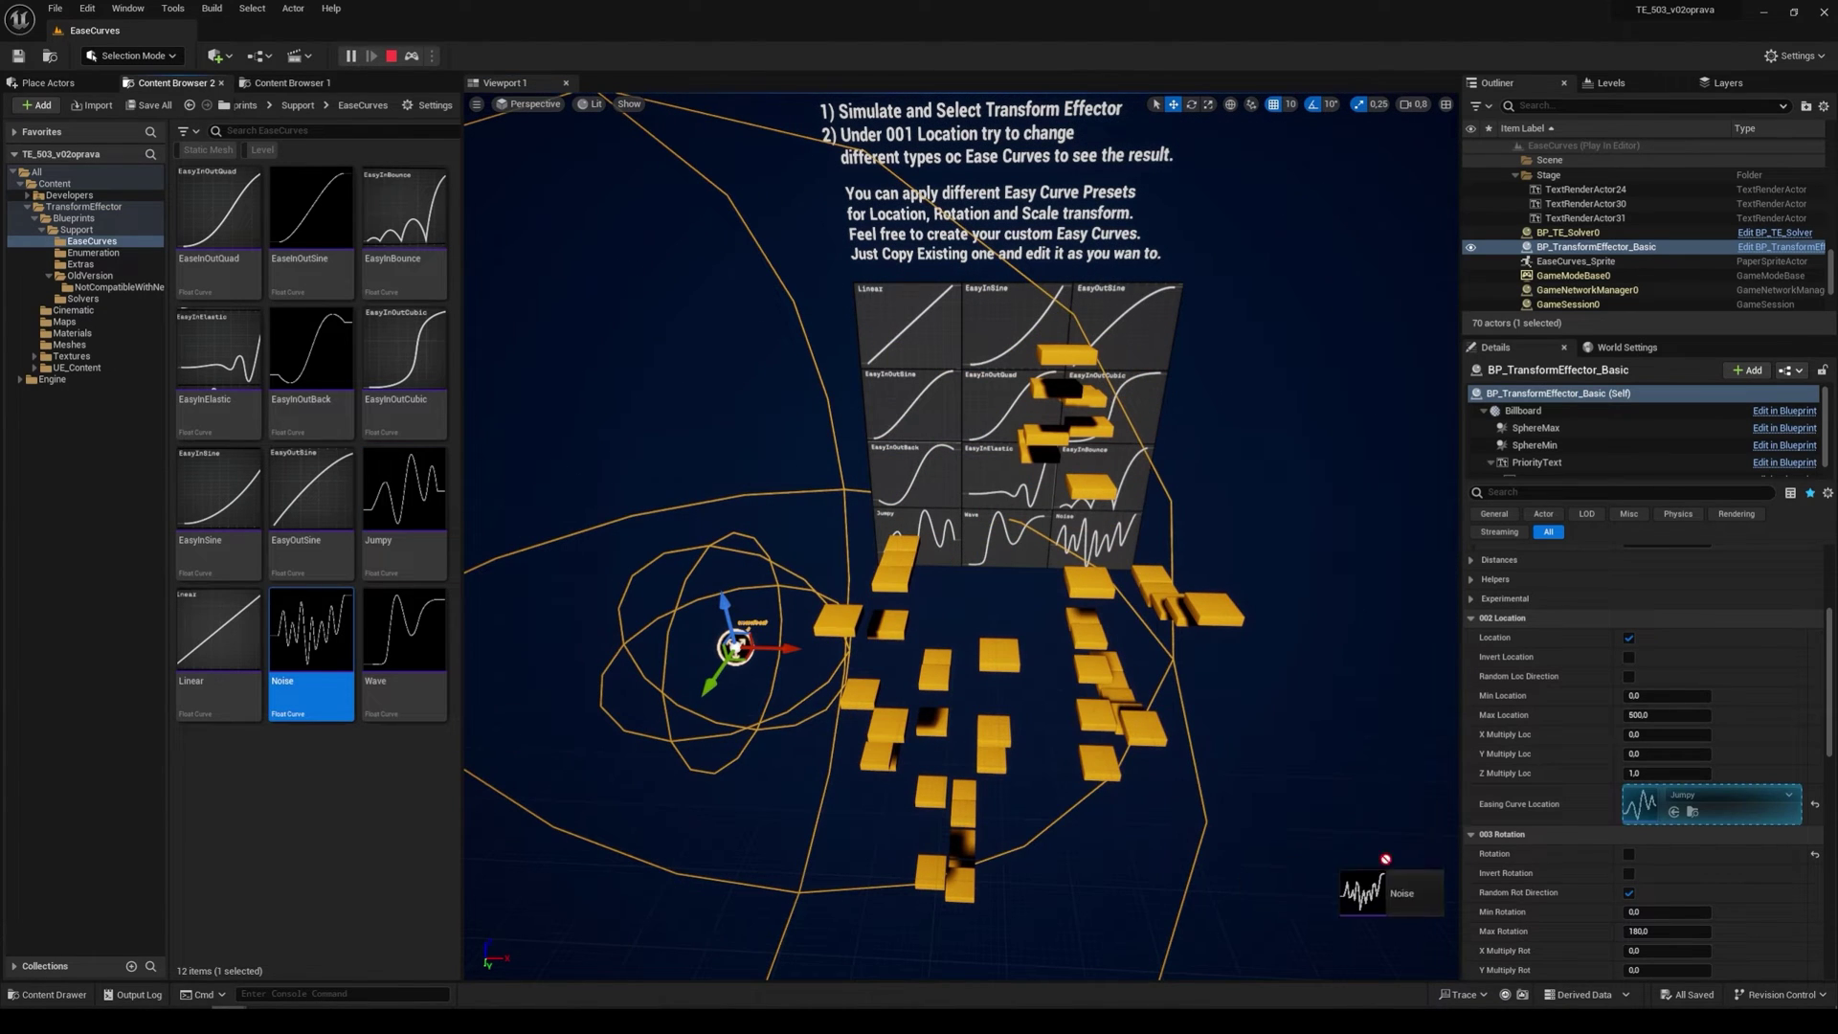
left_click_drag(1624, 806, 1627, 806)
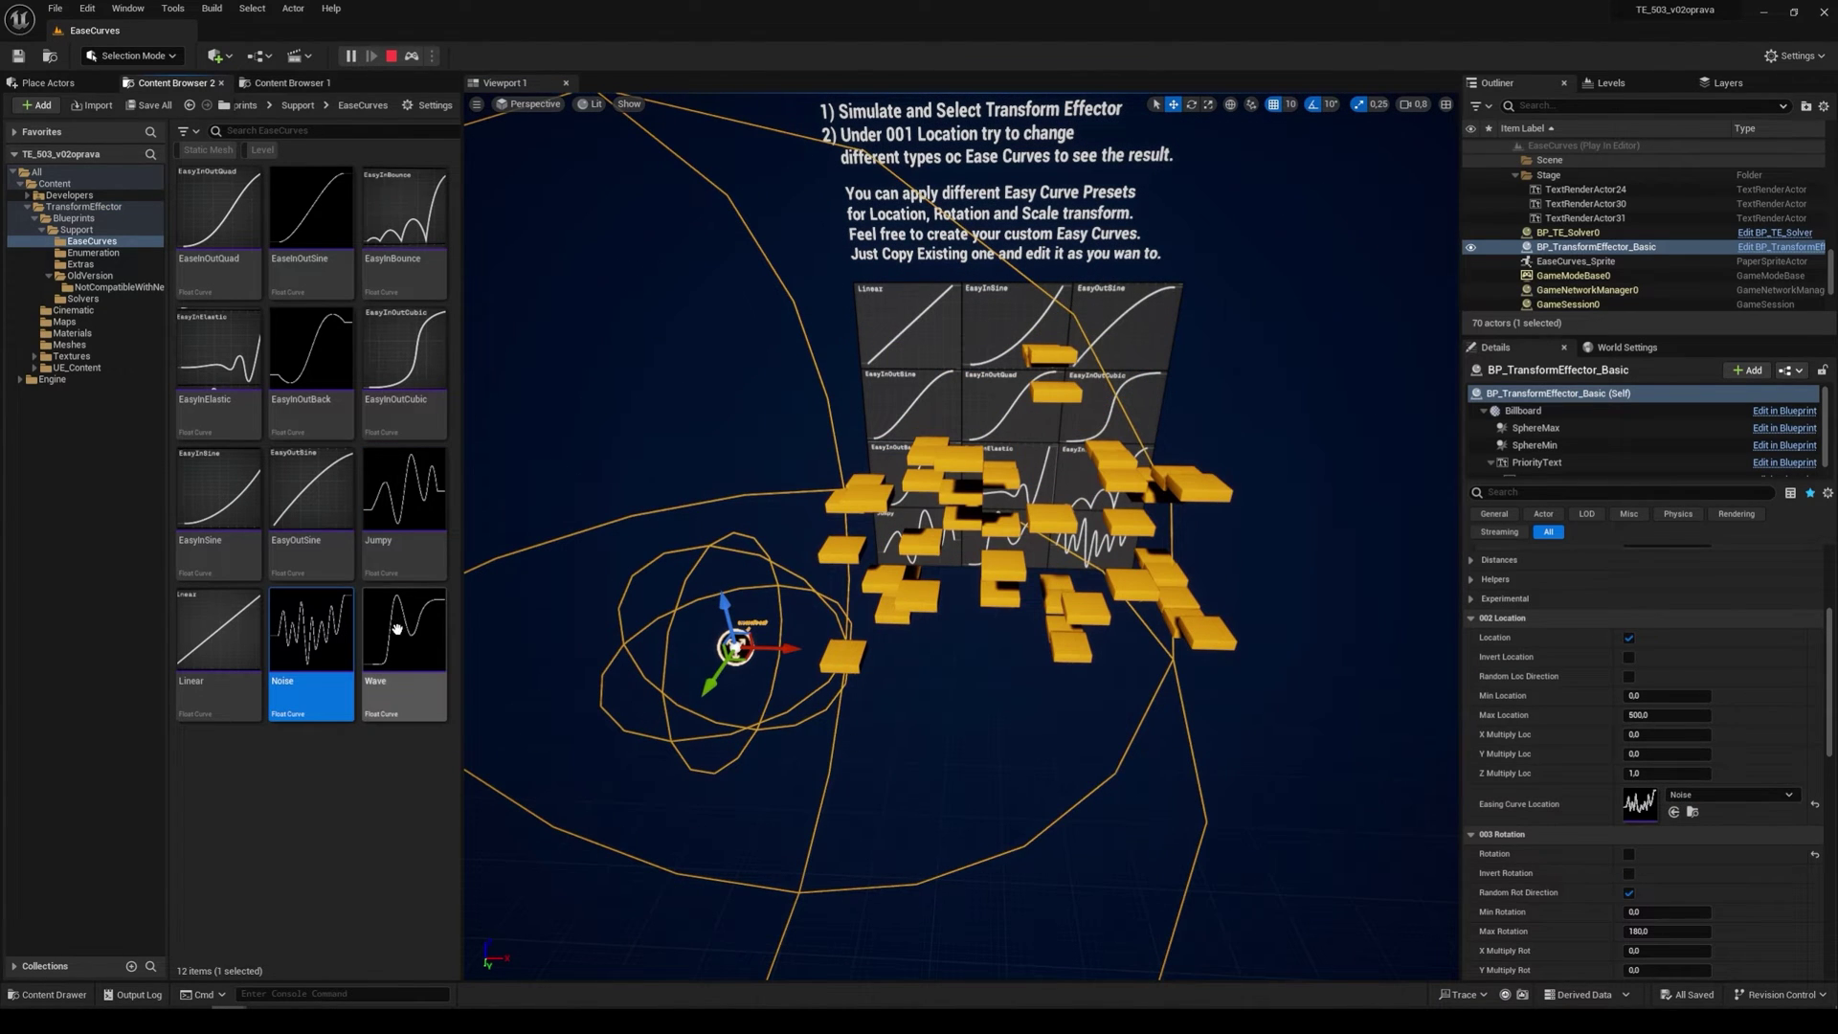
left_click_drag(783, 645, 771, 700)
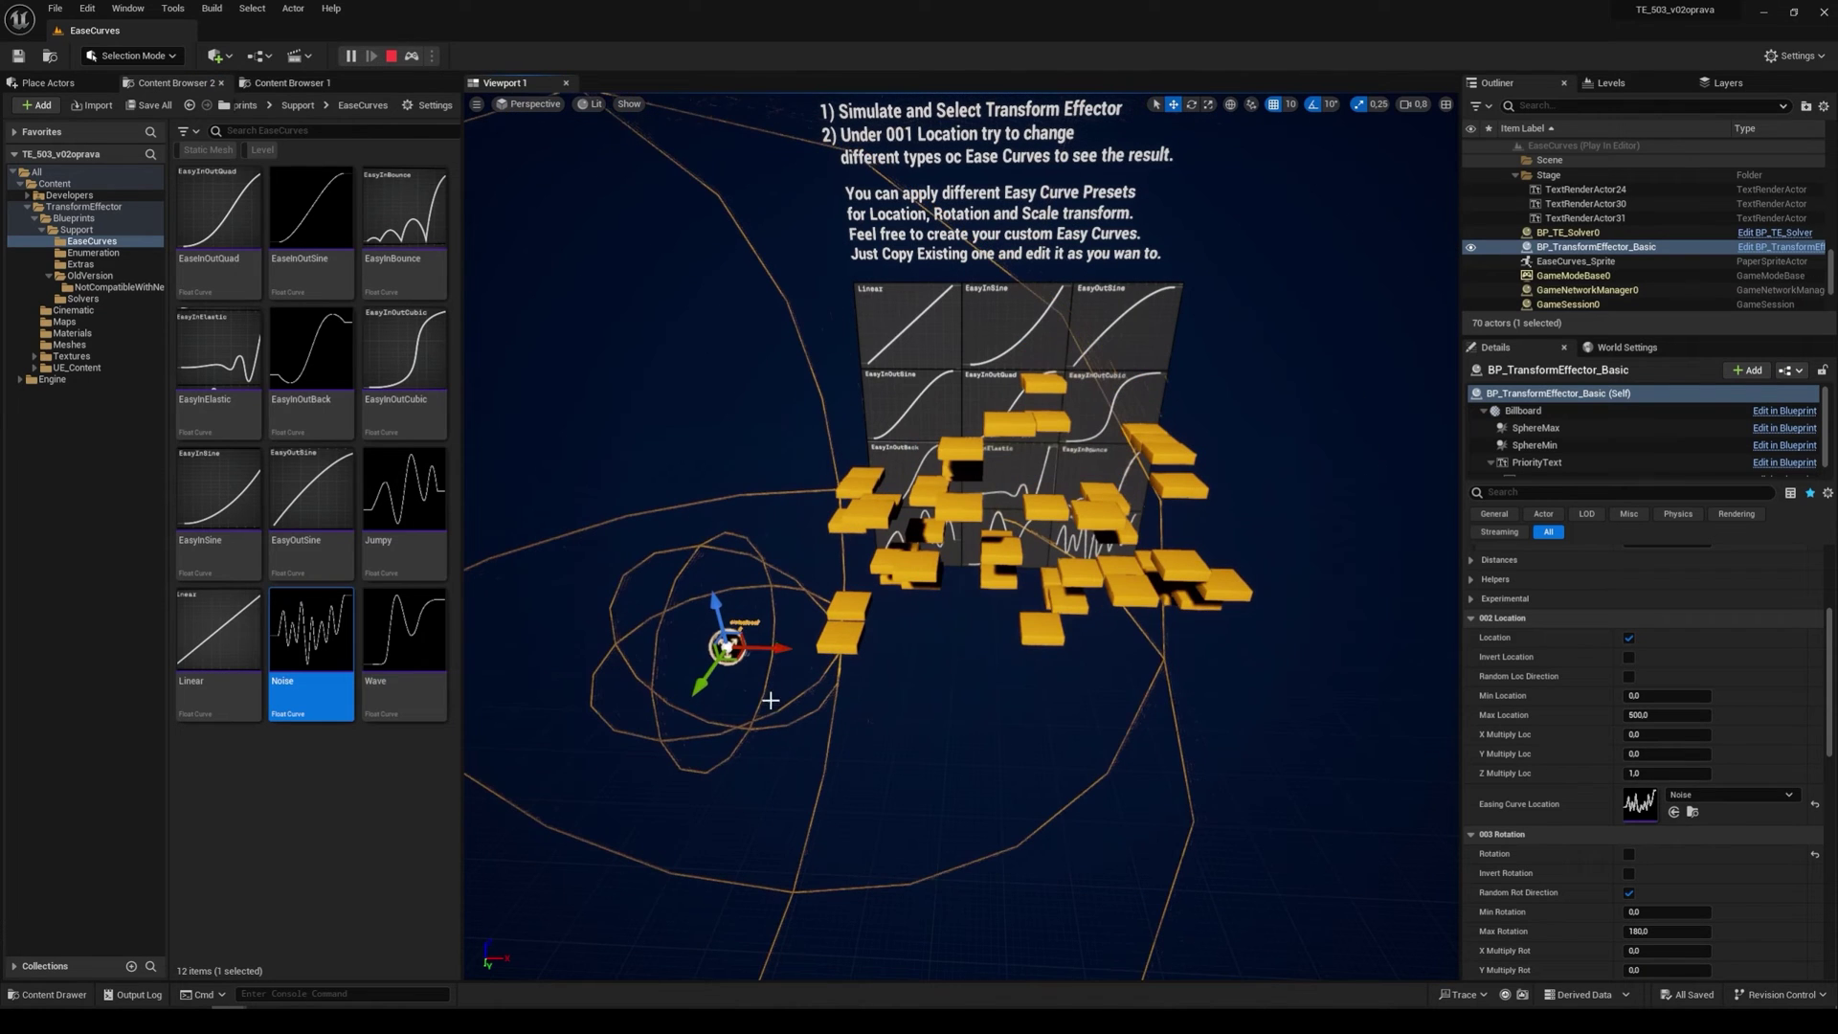
- Switch the effector's Easing Curve Location to EaseInOutQuad and move the effector along X to test it
left_click_drag(219, 216, 766, 601)
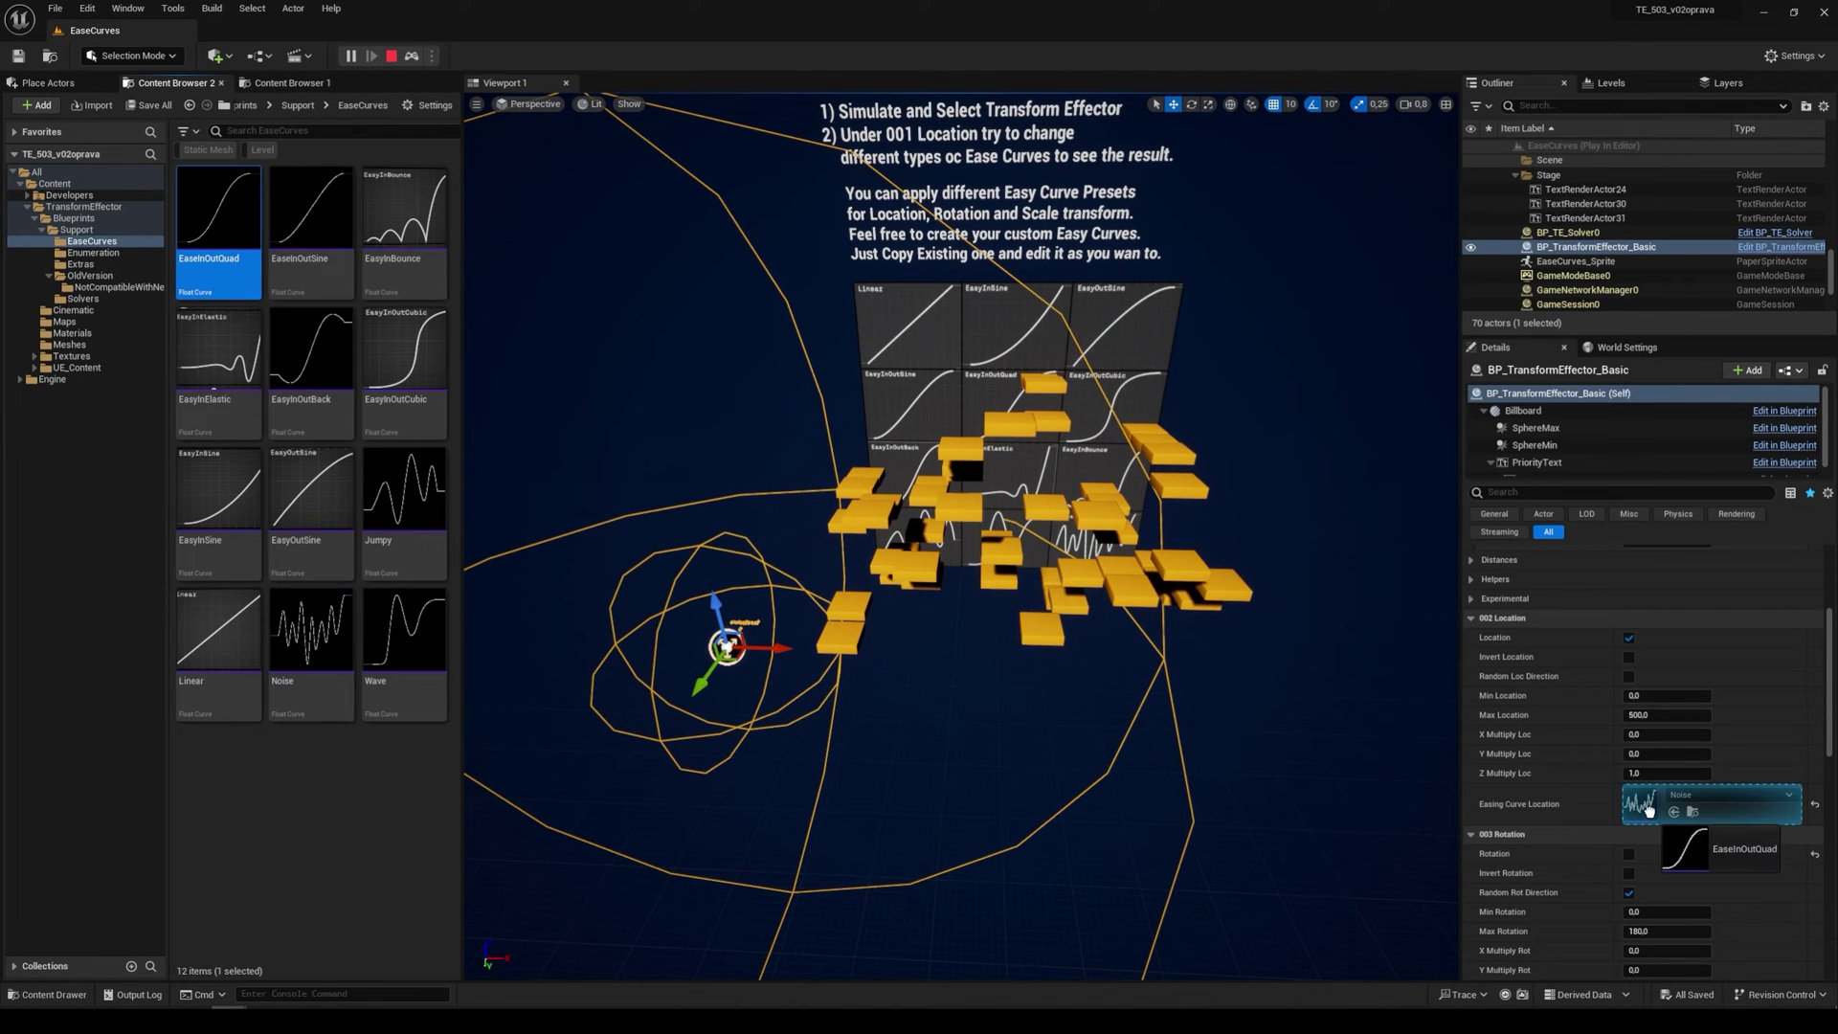
left_click_drag(1647, 809, 1648, 809)
left_click_drag(781, 646, 718, 638)
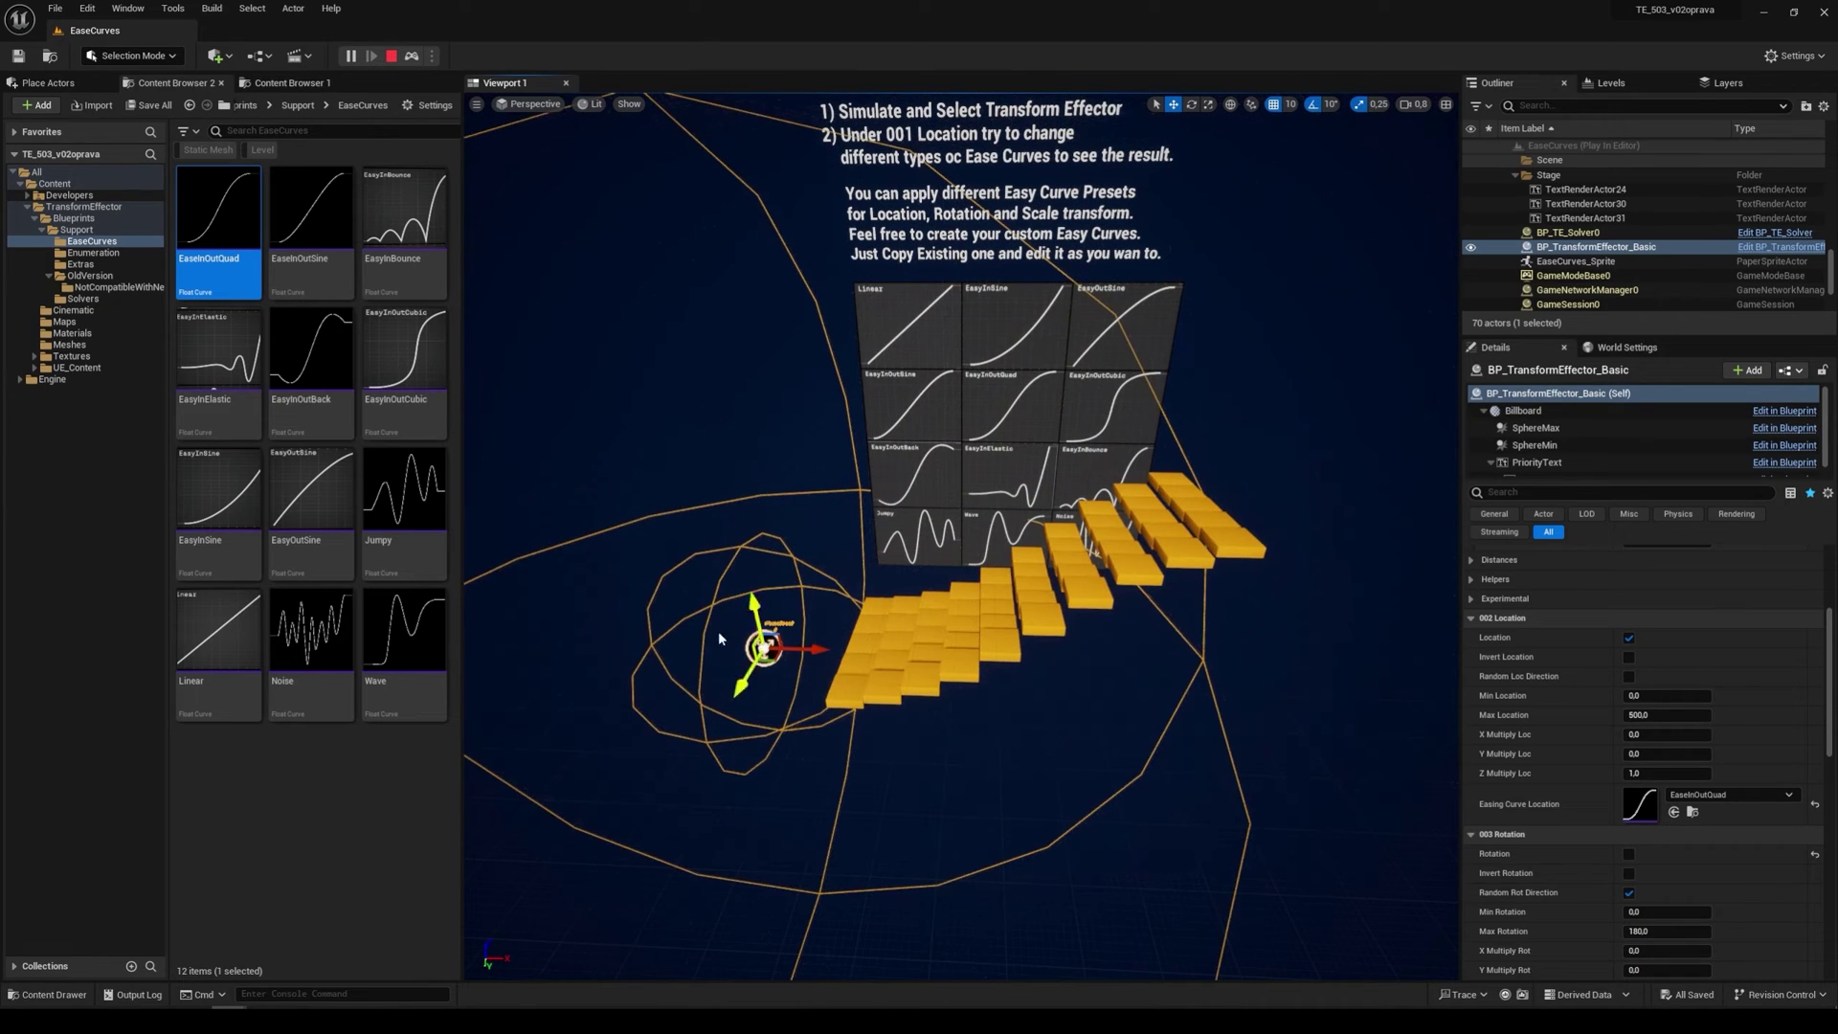
- Change the effector's Easing Curve Location to Linear and move the effector slightly along X to test it
left_click_drag(220, 637, 370, 694)
left_click_drag(1654, 816, 1656, 813)
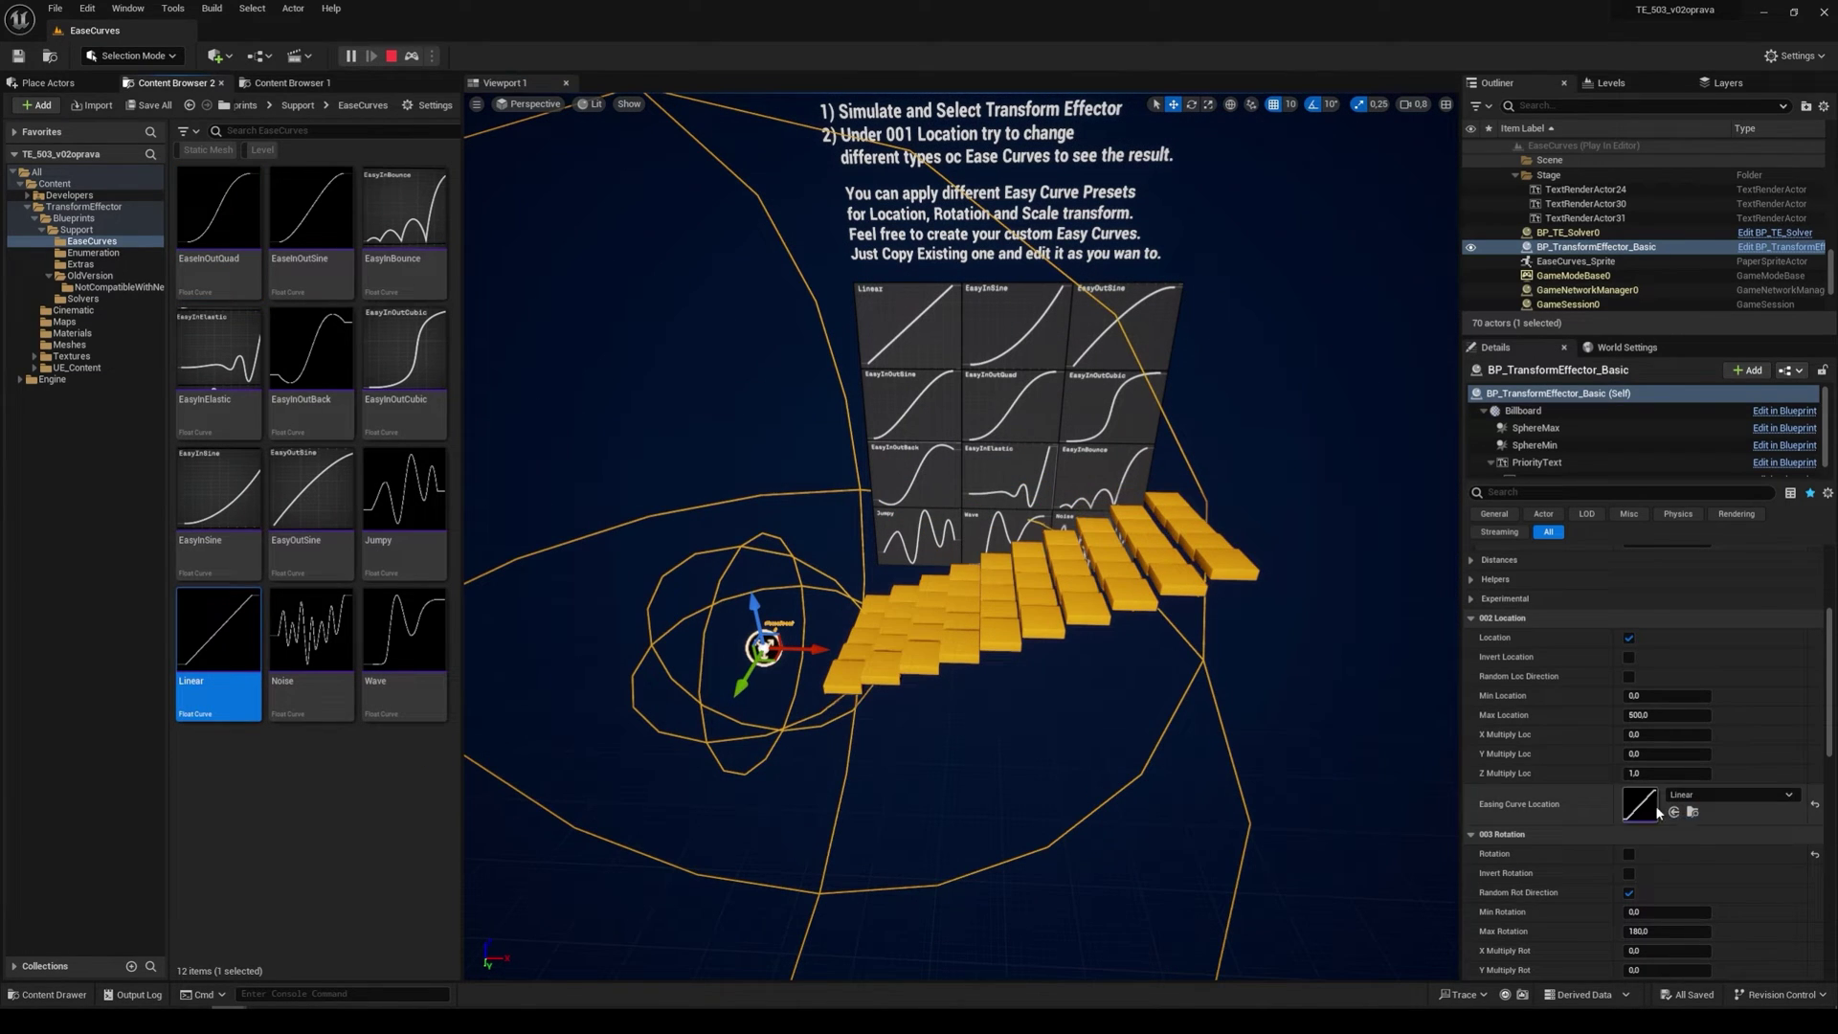
mouse_move(804, 649)
left_mouse_down()
mouse_move(1334, 657)
mouse_move(840, 685)
mouse_move(881, 664)
mouse_move(1230, 663)
mouse_move(800, 666)
left_mouse_up()
- Assign the EasyInOutCubic curve as the effector's Easing Curve Location
left_click_drag(433, 367, 973, 652)
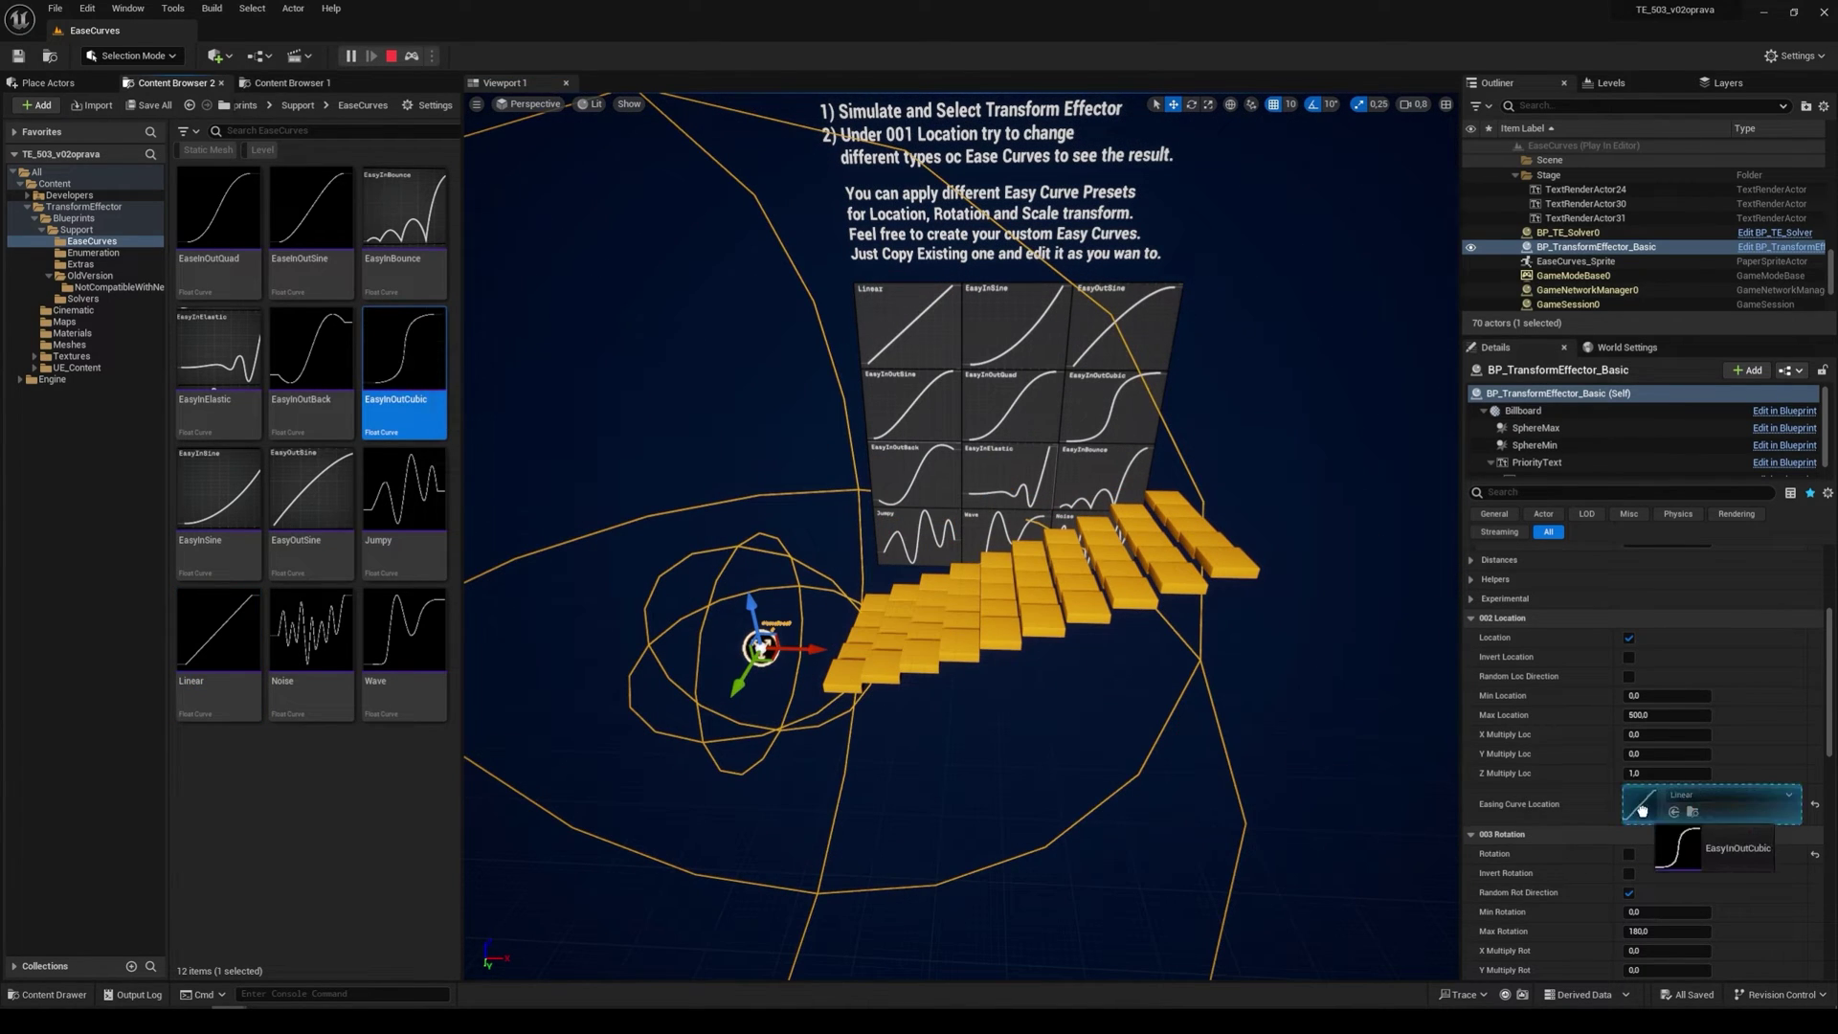